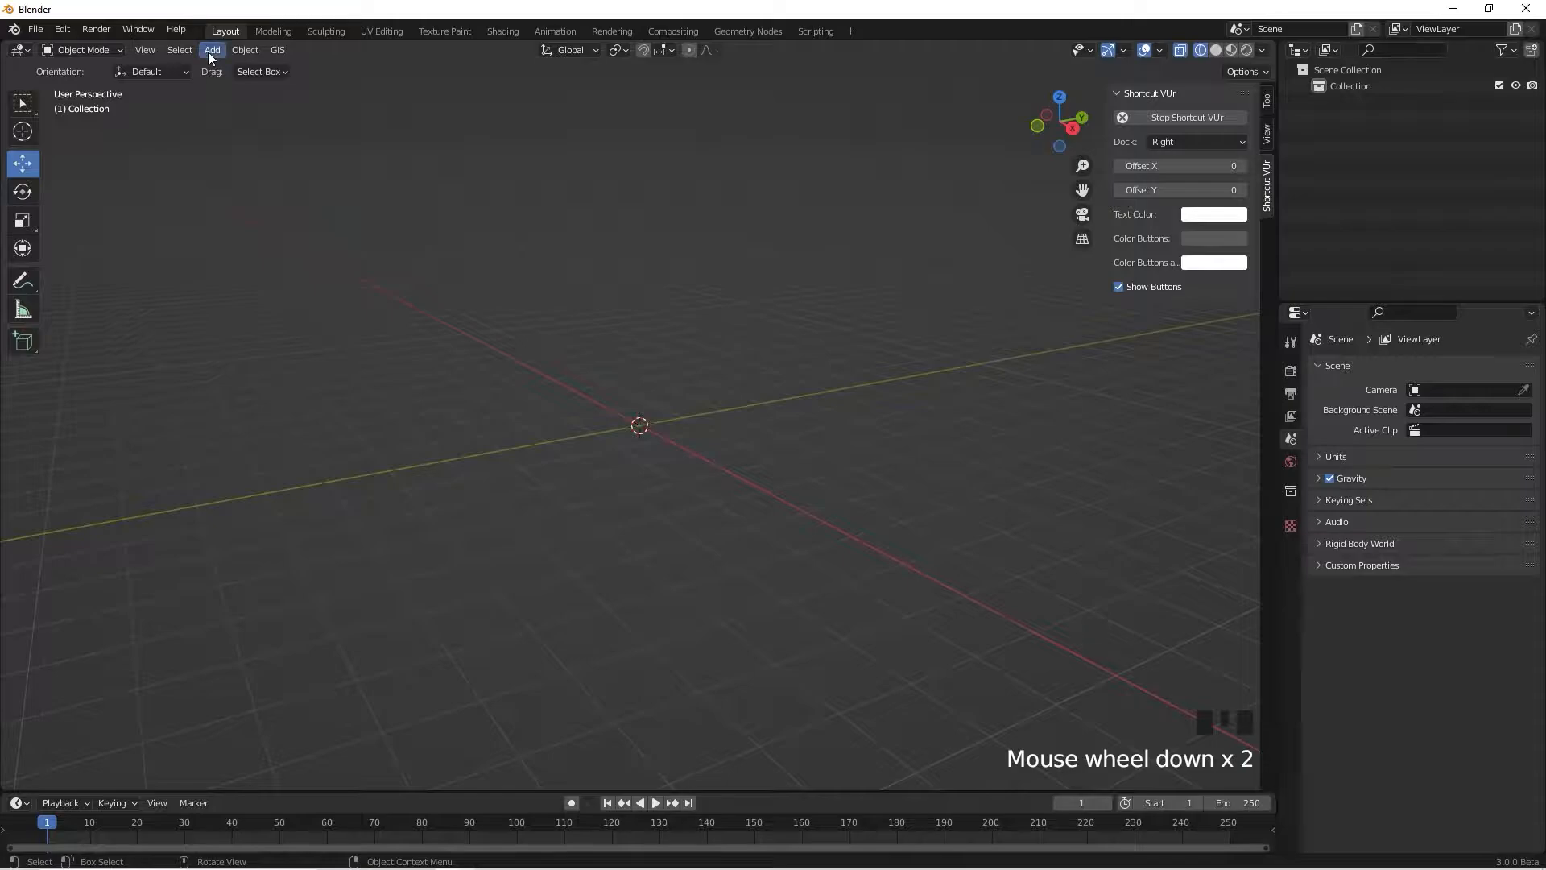
Add a UV sphere with 32 segments, 16 rings and a 1 m radius at the origin, and display it in solid shading
{"action": "left_click", "coordinate": [210, 50]}
{"action": "mouse_move", "coordinate": [262, 82]}
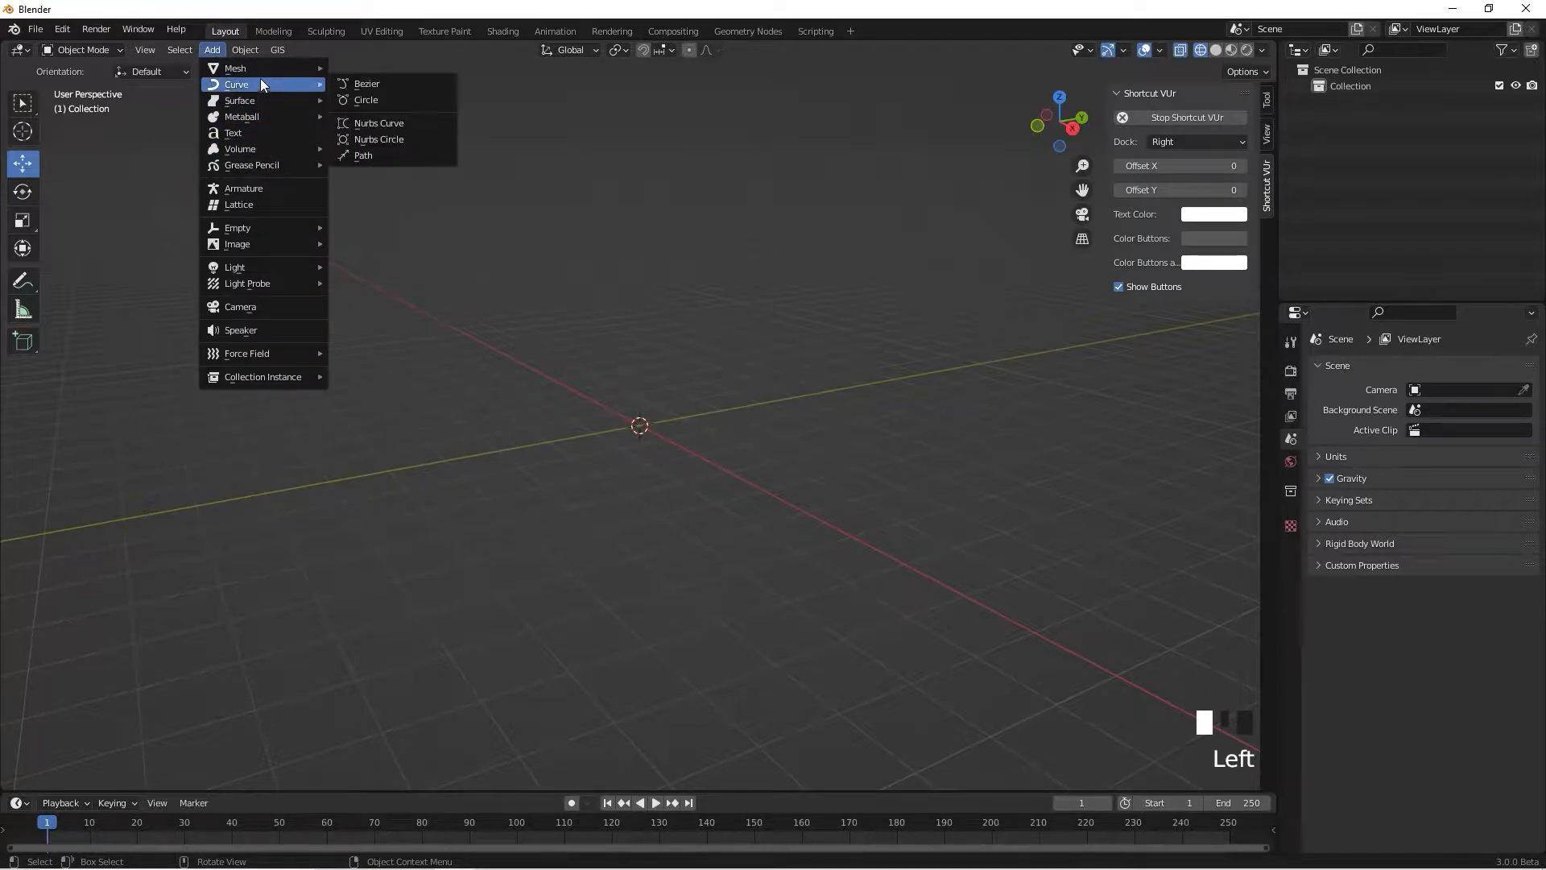
{"action": "left_click", "coordinate": [390, 121]}
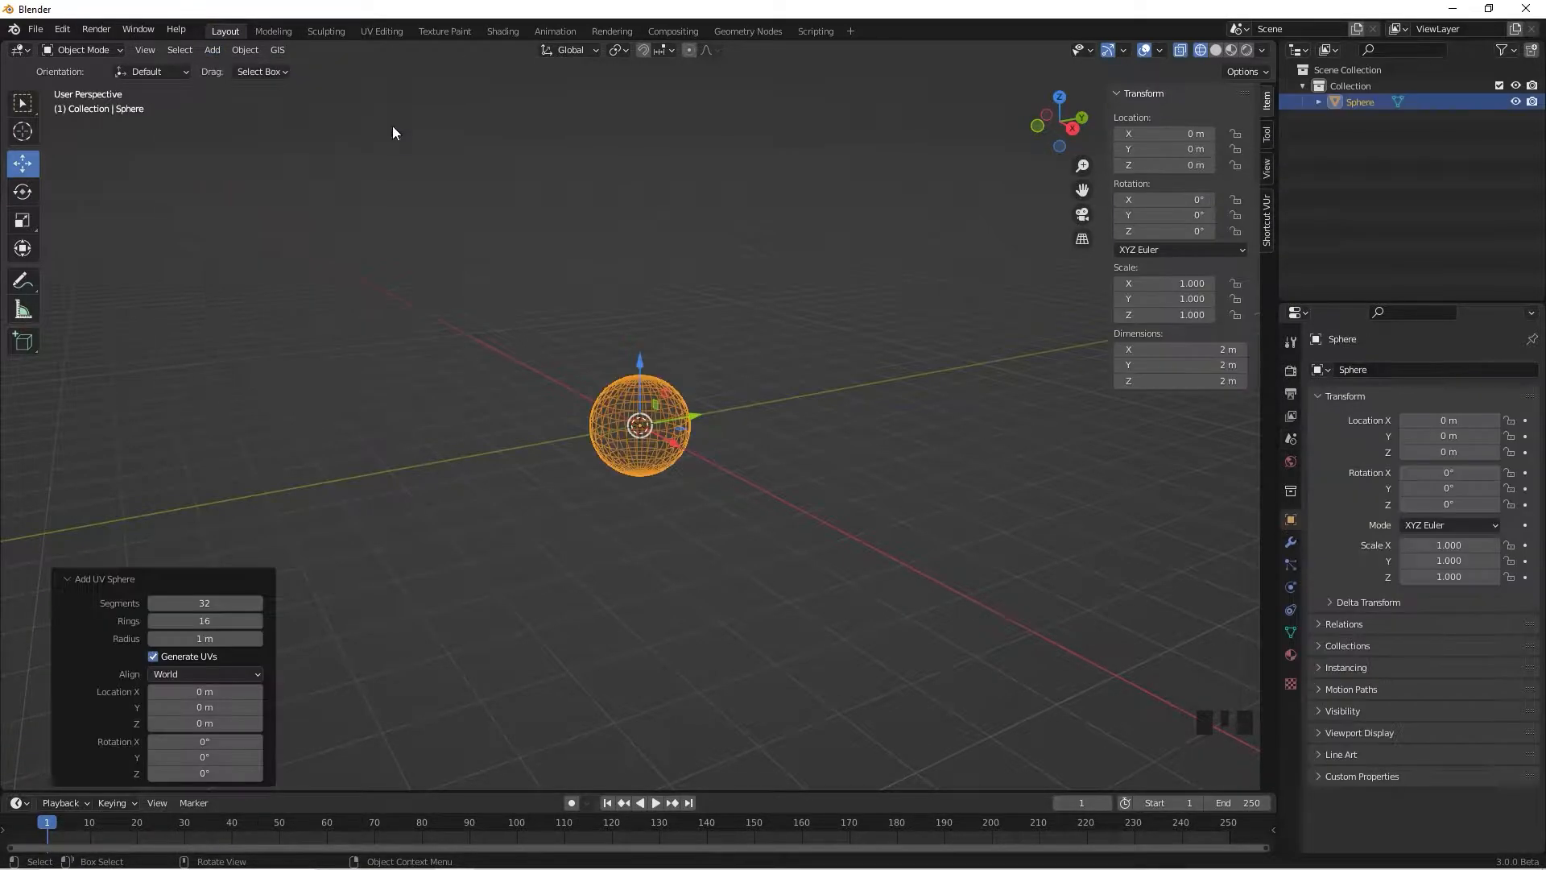
{"action": "scroll", "coordinate": [892, 402], "scroll_direction": "up", "scroll_amount": 5}
{"action": "scroll", "coordinate": [884, 402], "scroll_direction": "down", "scroll_amount": 3}
{"action": "scroll", "coordinate": [897, 429], "scroll_direction": "up", "scroll_amount": 3}
{"action": "key", "text": "shift+z"}
Move the sphere straight up along the Z axis by about 10.95 m, working in the back orthographic view
{"action": "middle_click_drag", "start_coordinate": [897, 429], "coordinate": [765, 433]}
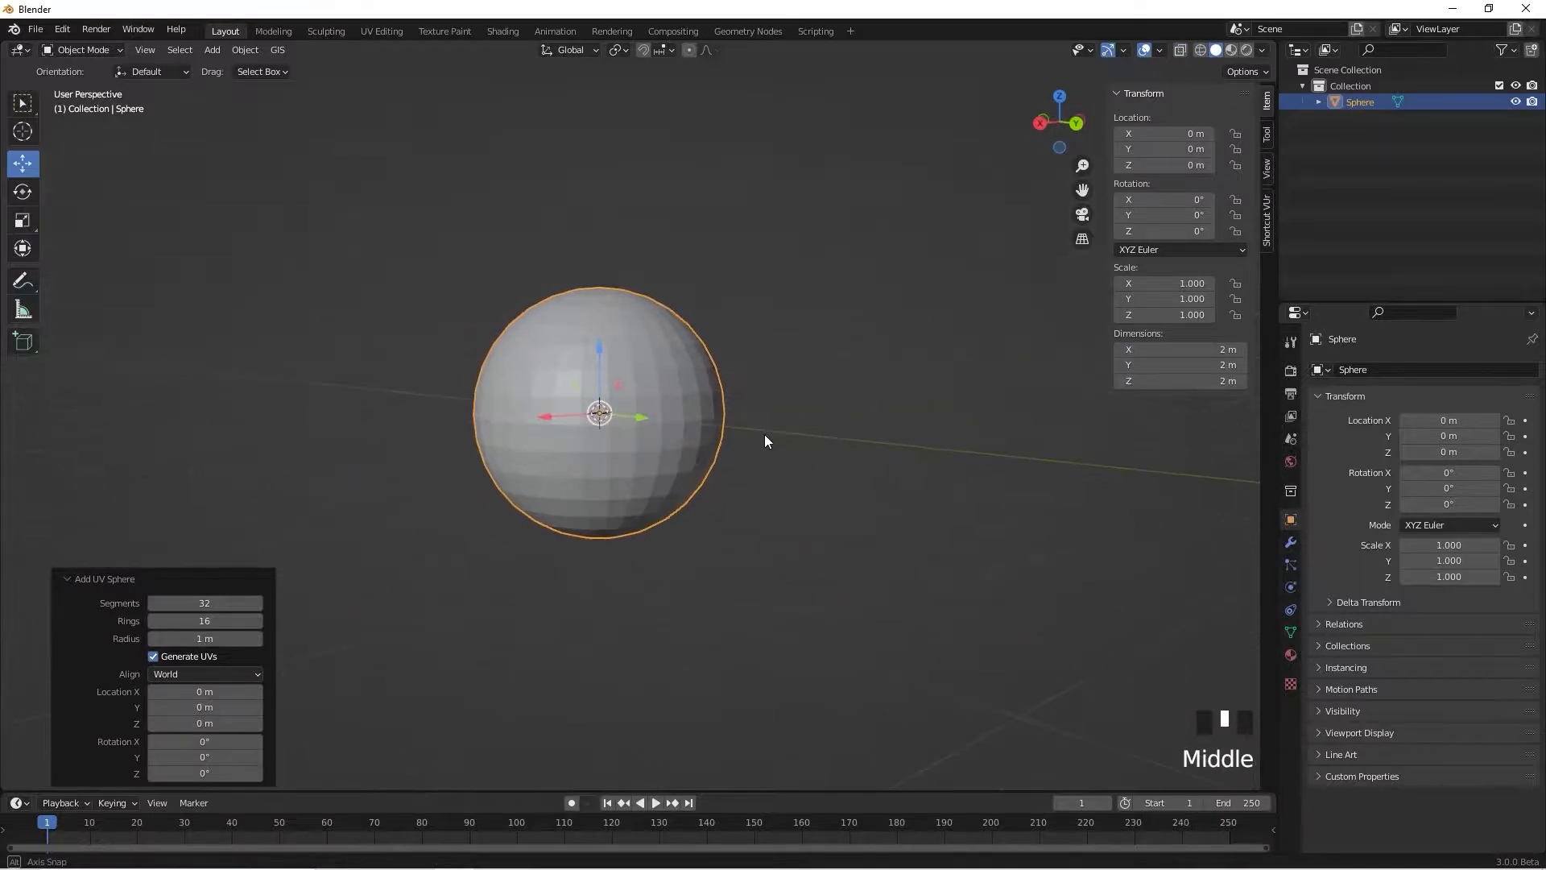
{"action": "scroll", "coordinate": [834, 452], "scroll_direction": "down", "scroll_amount": 2}
{"action": "middle_click_drag", "start_coordinate": [847, 463], "coordinate": [829, 448], "text": "alt"}
{"action": "scroll", "coordinate": [759, 343], "scroll_direction": "down", "scroll_amount": 3}
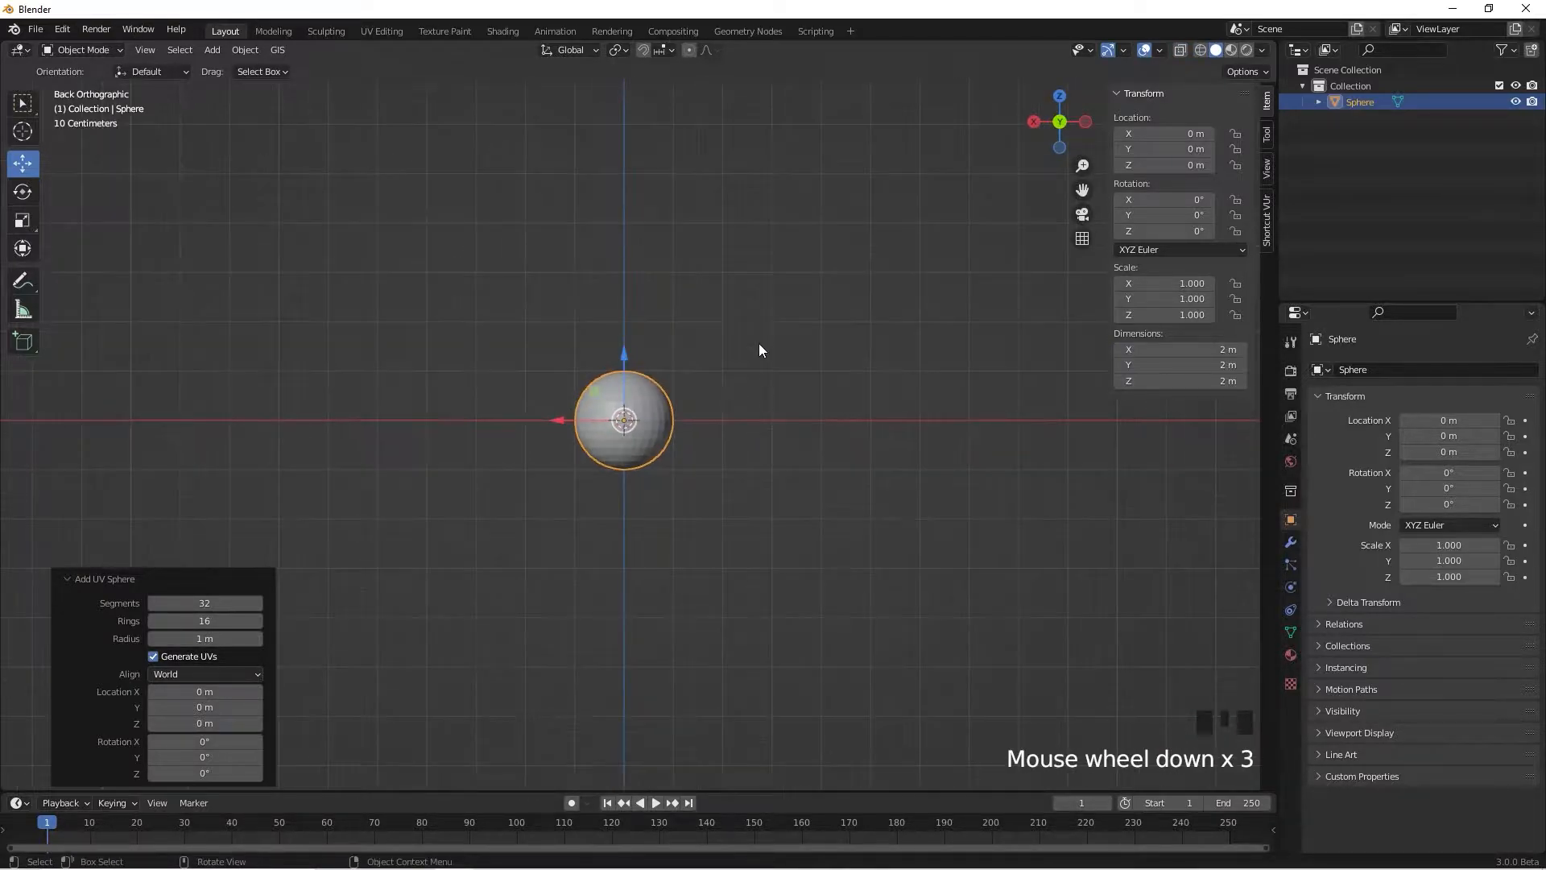
{"action": "middle_click_drag", "start_coordinate": [759, 343], "coordinate": [762, 472], "text": "shift"}
{"action": "scroll", "coordinate": [662, 451], "scroll_direction": "down", "scroll_amount": 3}
{"action": "left_click_drag", "start_coordinate": [633, 467], "coordinate": [631, 159]}
{"action": "scroll", "coordinate": [630, 214], "scroll_direction": "up", "scroll_amount": 3}
{"action": "middle_click_drag", "start_coordinate": [630, 214], "coordinate": [640, 316], "text": "shift"}
{"action": "scroll", "coordinate": [641, 316], "scroll_direction": "down", "scroll_amount": 2}
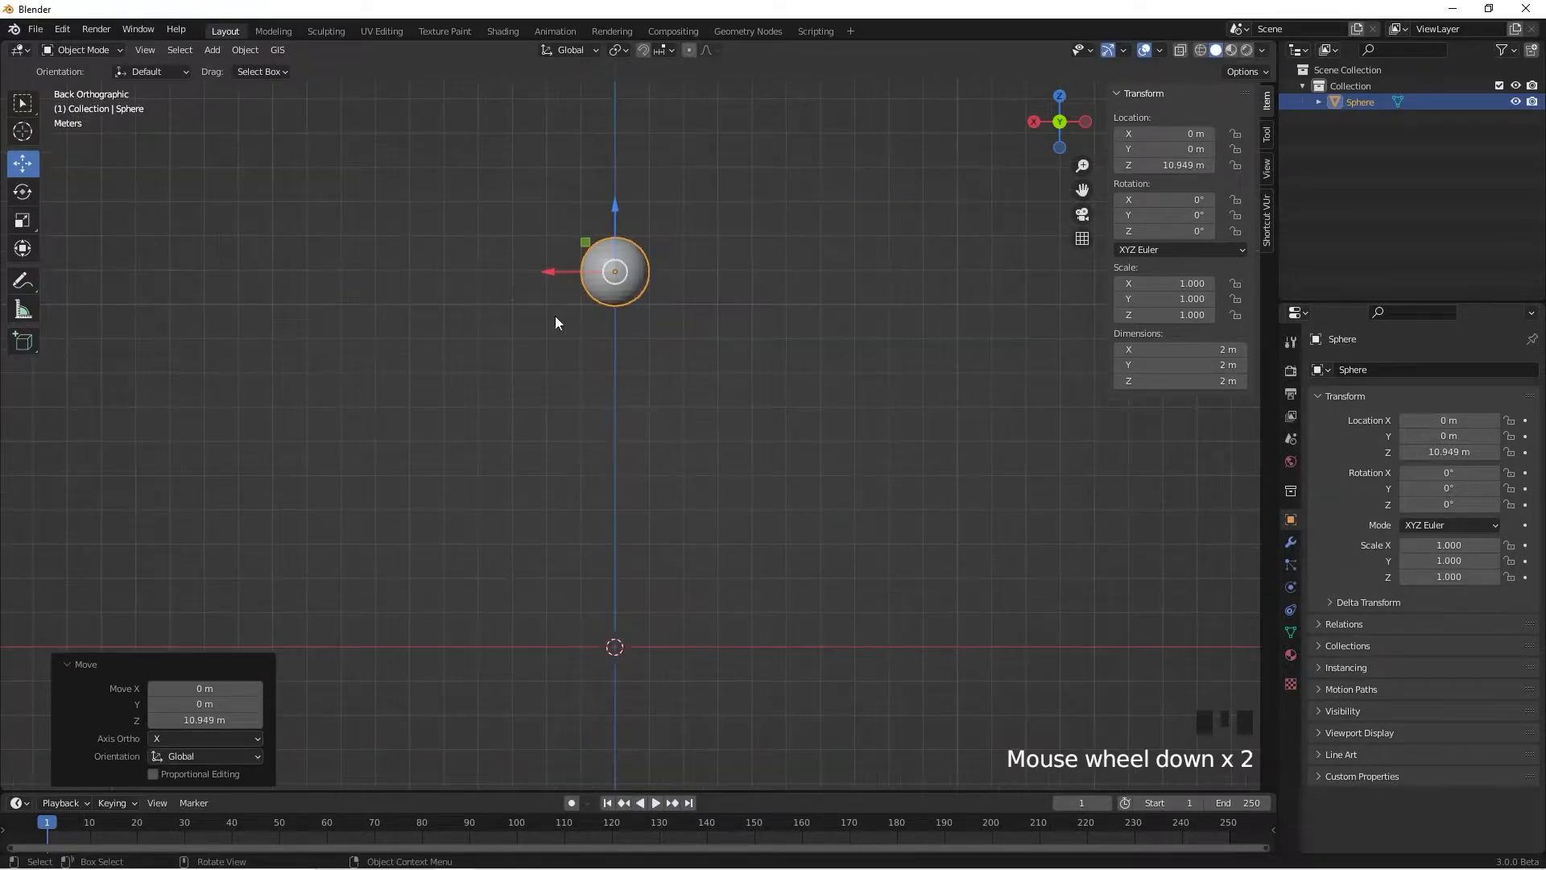
Enter Edit Mode on the sphere and select only the single vertex at its bottom pole
{"action": "middle_click_drag", "start_coordinate": [606, 397], "coordinate": [660, 470]}
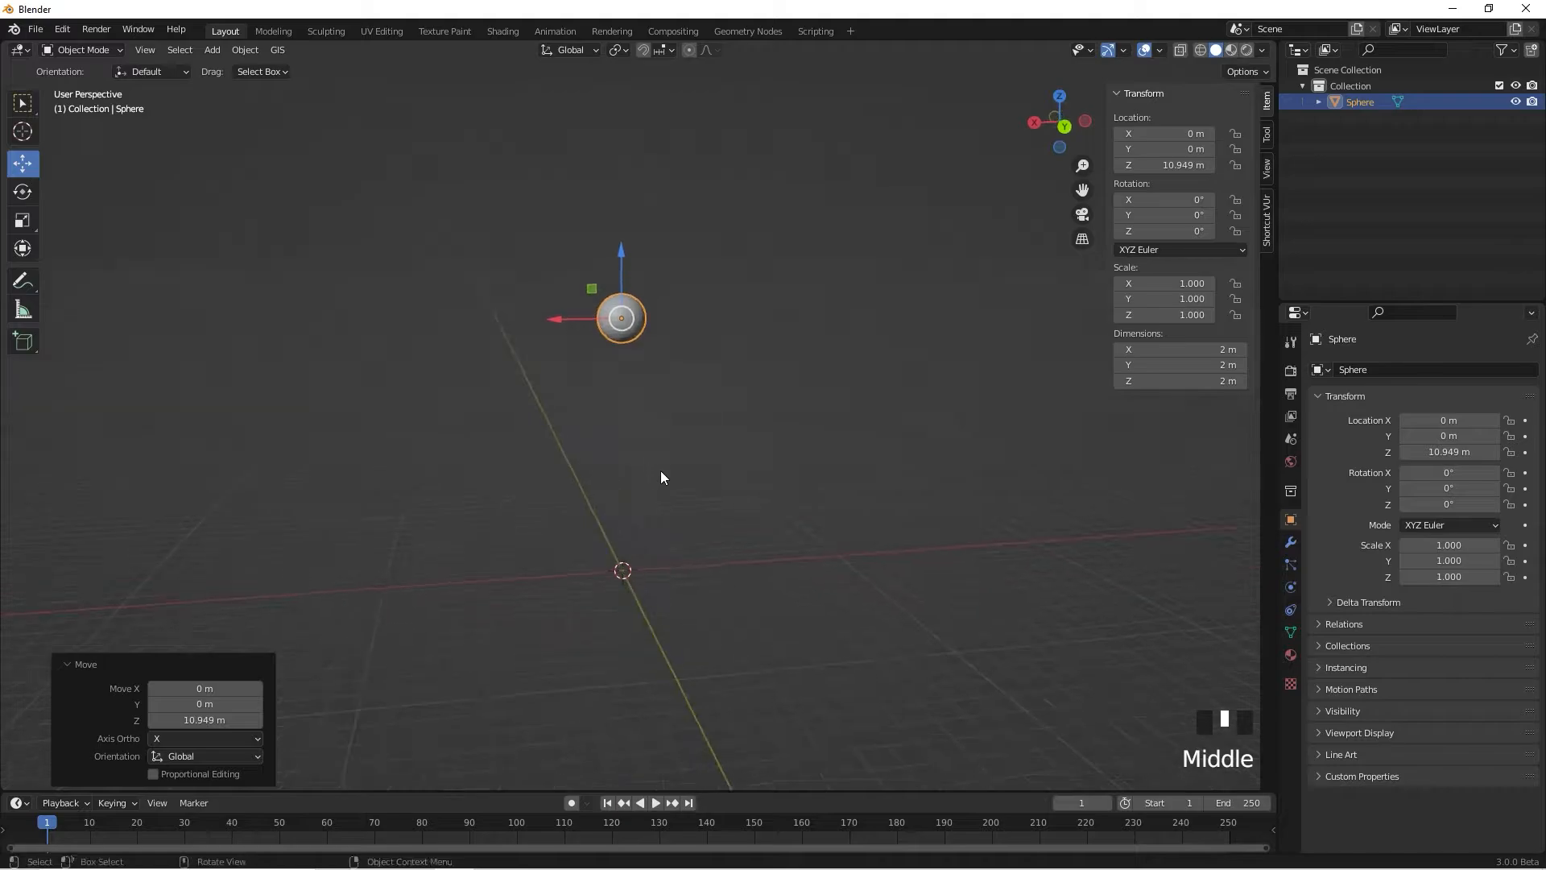
{"action": "scroll", "coordinate": [758, 475], "scroll_direction": "up", "scroll_amount": 3}
{"action": "middle_click_drag", "start_coordinate": [767, 481], "coordinate": [776, 418], "text": "alt"}
{"action": "scroll", "coordinate": [660, 330], "scroll_direction": "up", "scroll_amount": 4}
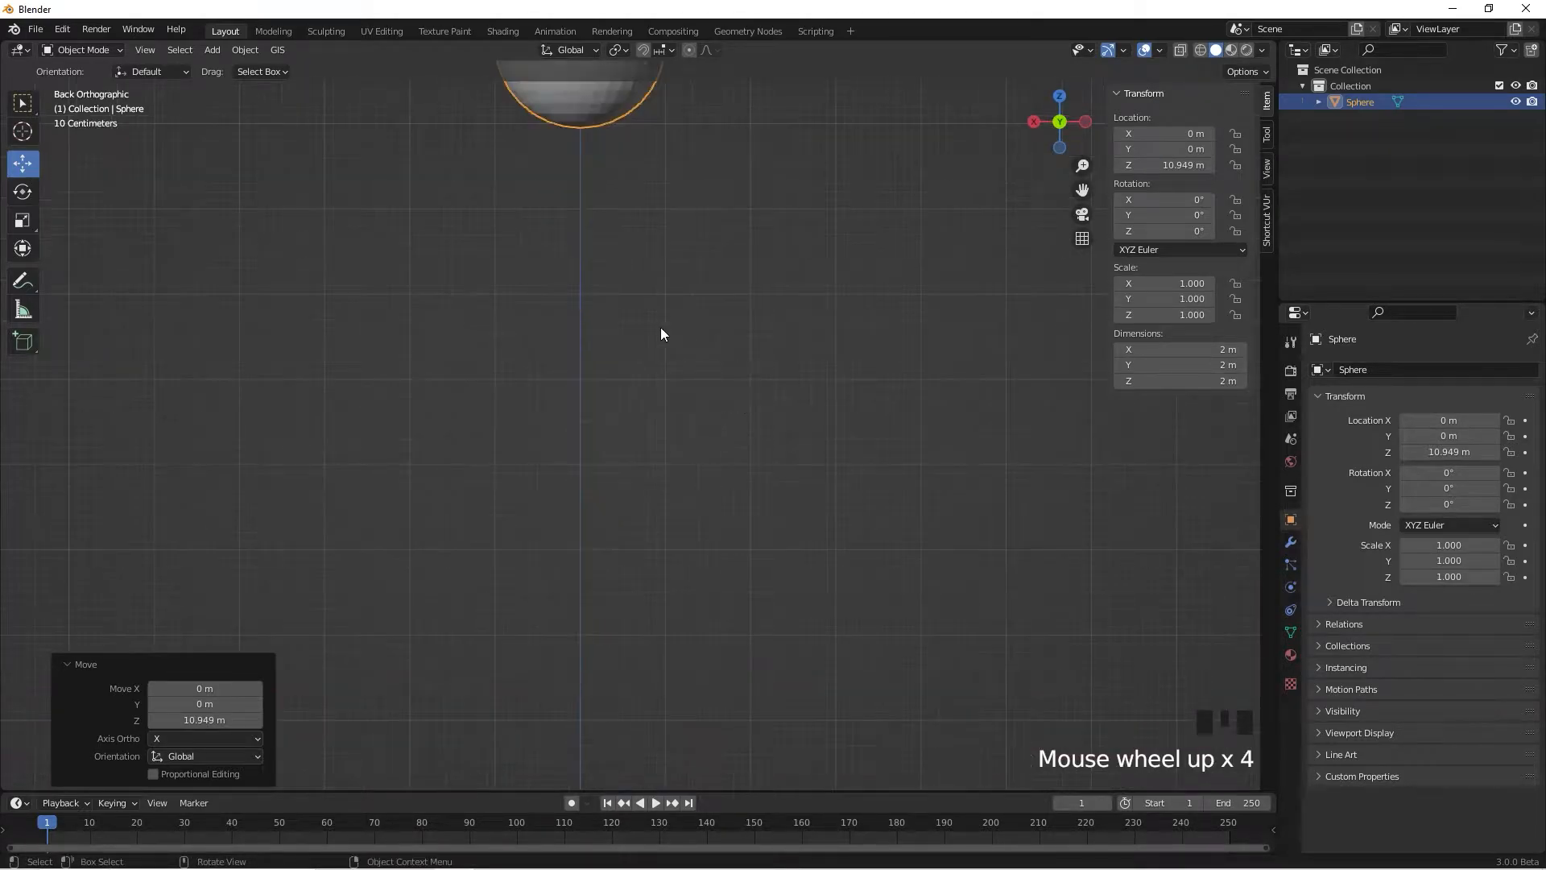
{"action": "middle_click_drag", "start_coordinate": [660, 330], "coordinate": [745, 560], "text": "shift"}
{"action": "scroll", "coordinate": [748, 531], "scroll_direction": "up", "scroll_amount": 6}
{"action": "middle_click_drag", "start_coordinate": [832, 488], "coordinate": [816, 461], "text": "alt"}
{"action": "scroll", "coordinate": [795, 447], "scroll_direction": "down", "scroll_amount": 4}
{"action": "scroll", "coordinate": [805, 442], "scroll_direction": "up", "scroll_amount": 5}
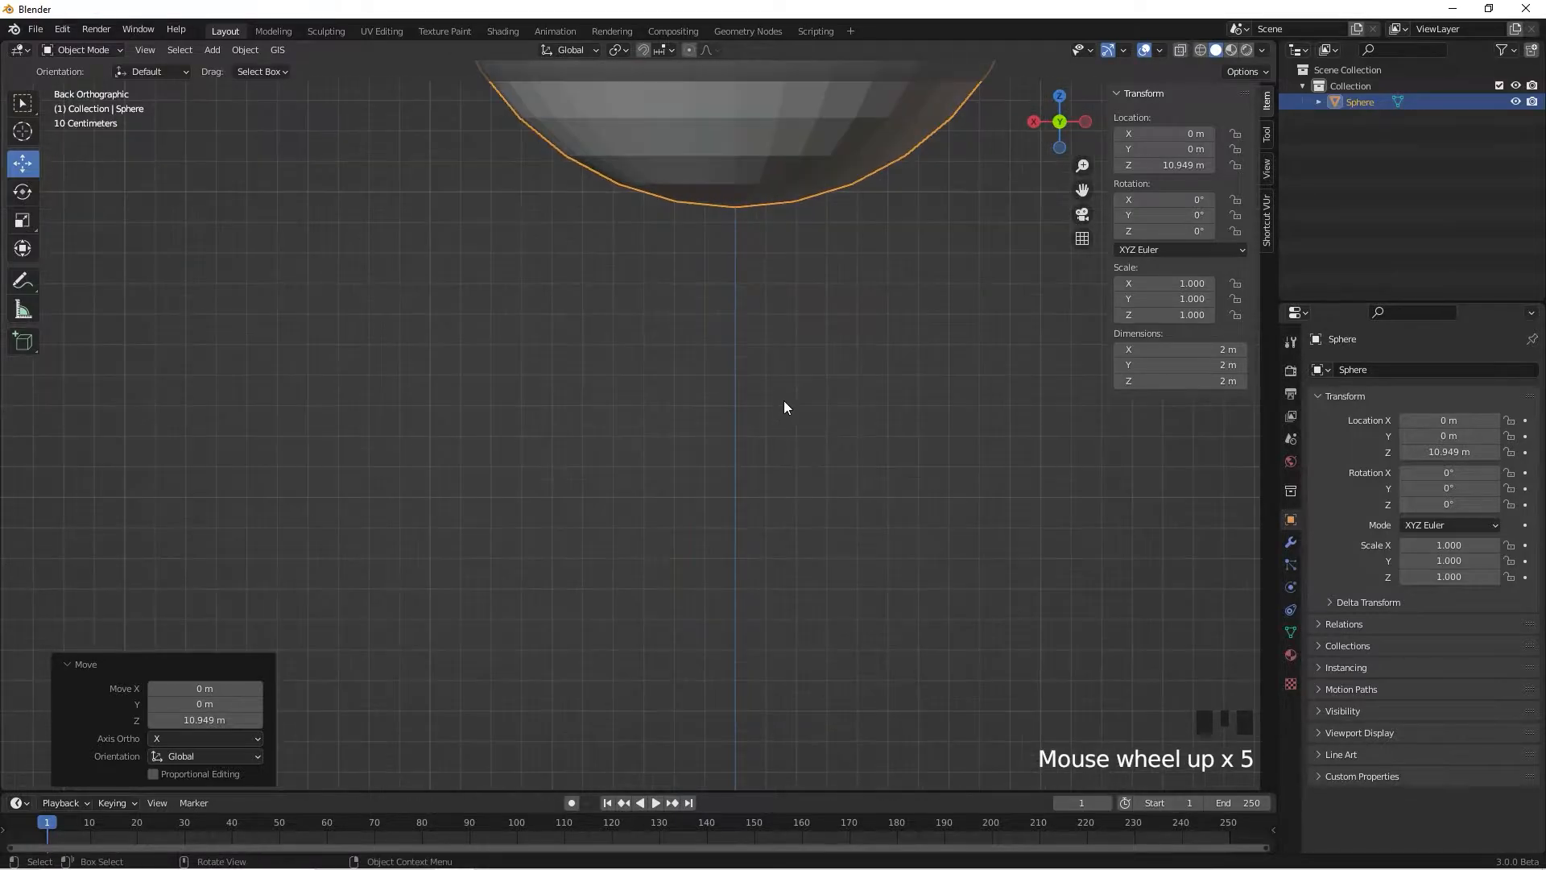
{"action": "middle_click_drag", "start_coordinate": [783, 408], "coordinate": [756, 449], "text": "shift"}
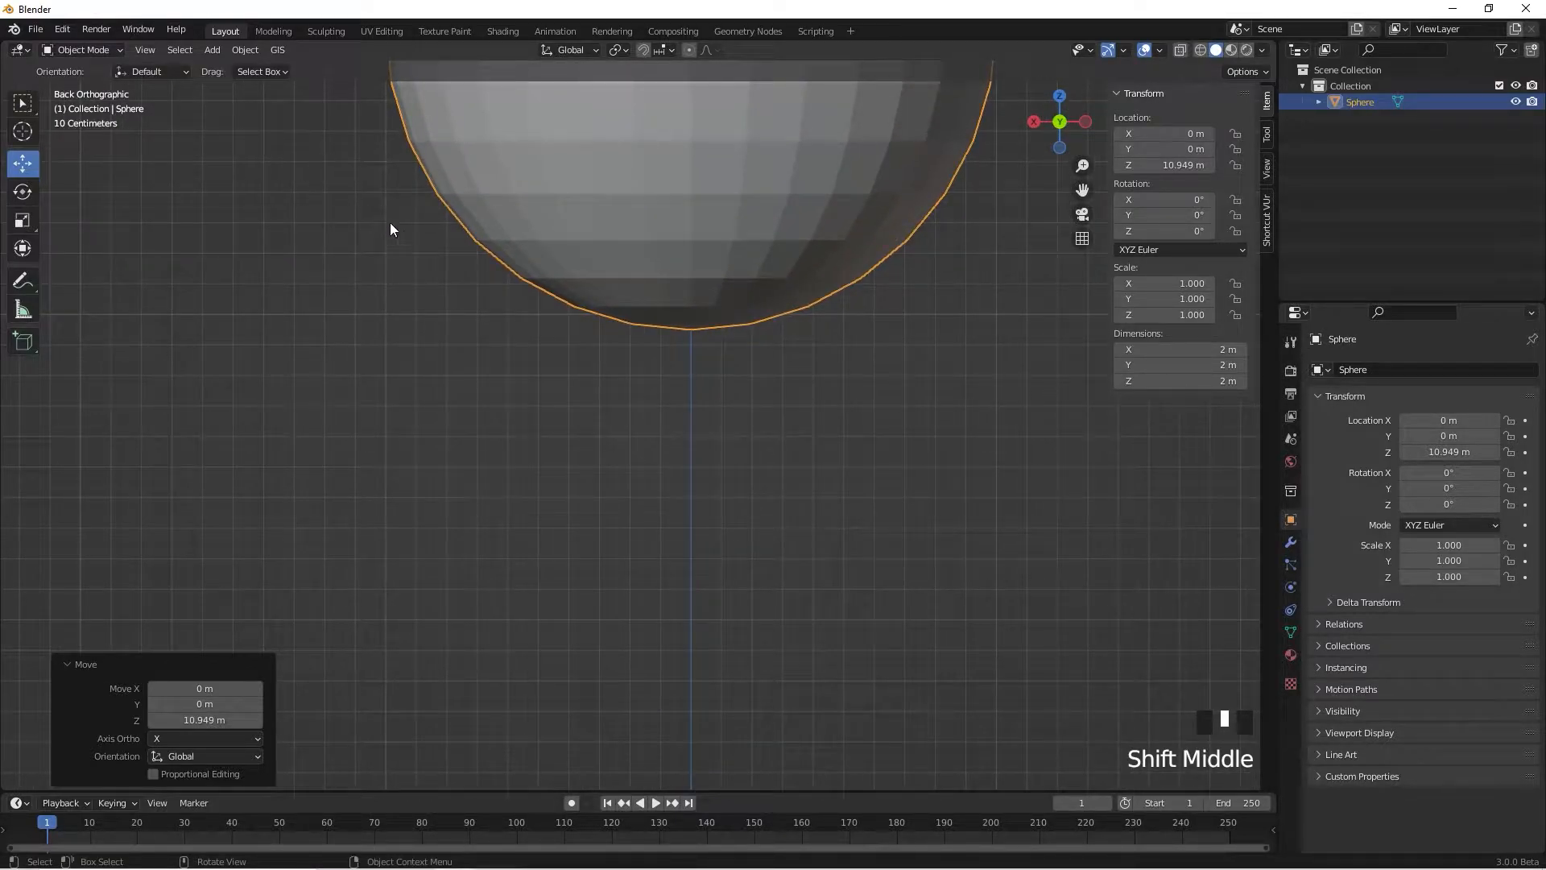
{"action": "key", "text": "Tab"}
{"action": "scroll", "coordinate": [700, 293], "scroll_direction": "up", "scroll_amount": 3}
{"action": "scroll", "coordinate": [583, 476], "scroll_direction": "up", "scroll_amount": 3}
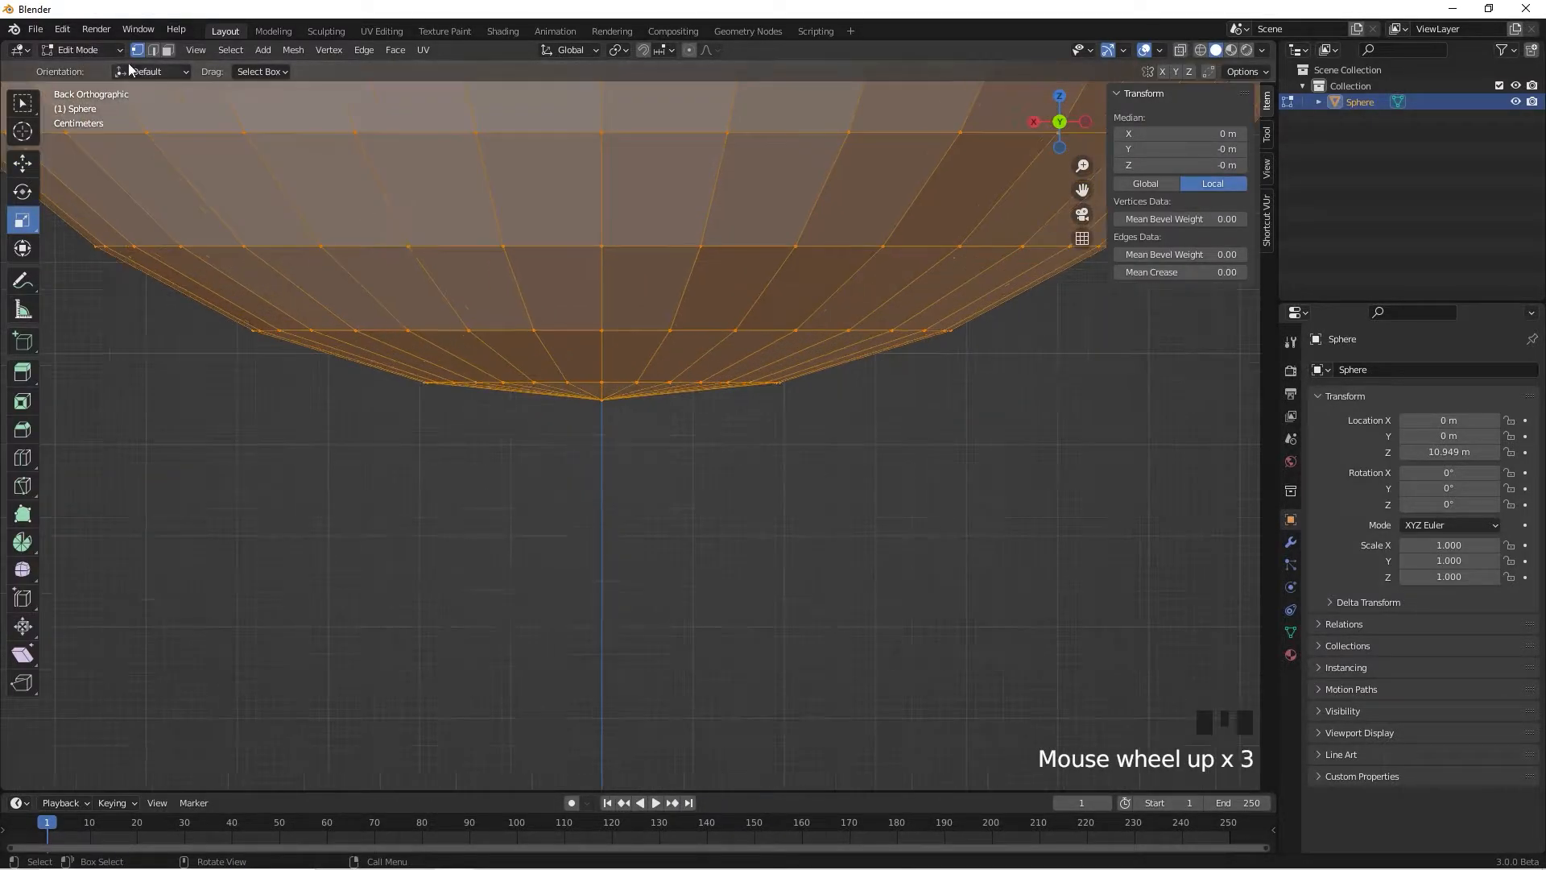
{"action": "scroll", "coordinate": [500, 379], "scroll_direction": "up", "scroll_amount": 4}
{"action": "left_click_drag", "start_coordinate": [391, 437], "coordinate": [645, 365]}
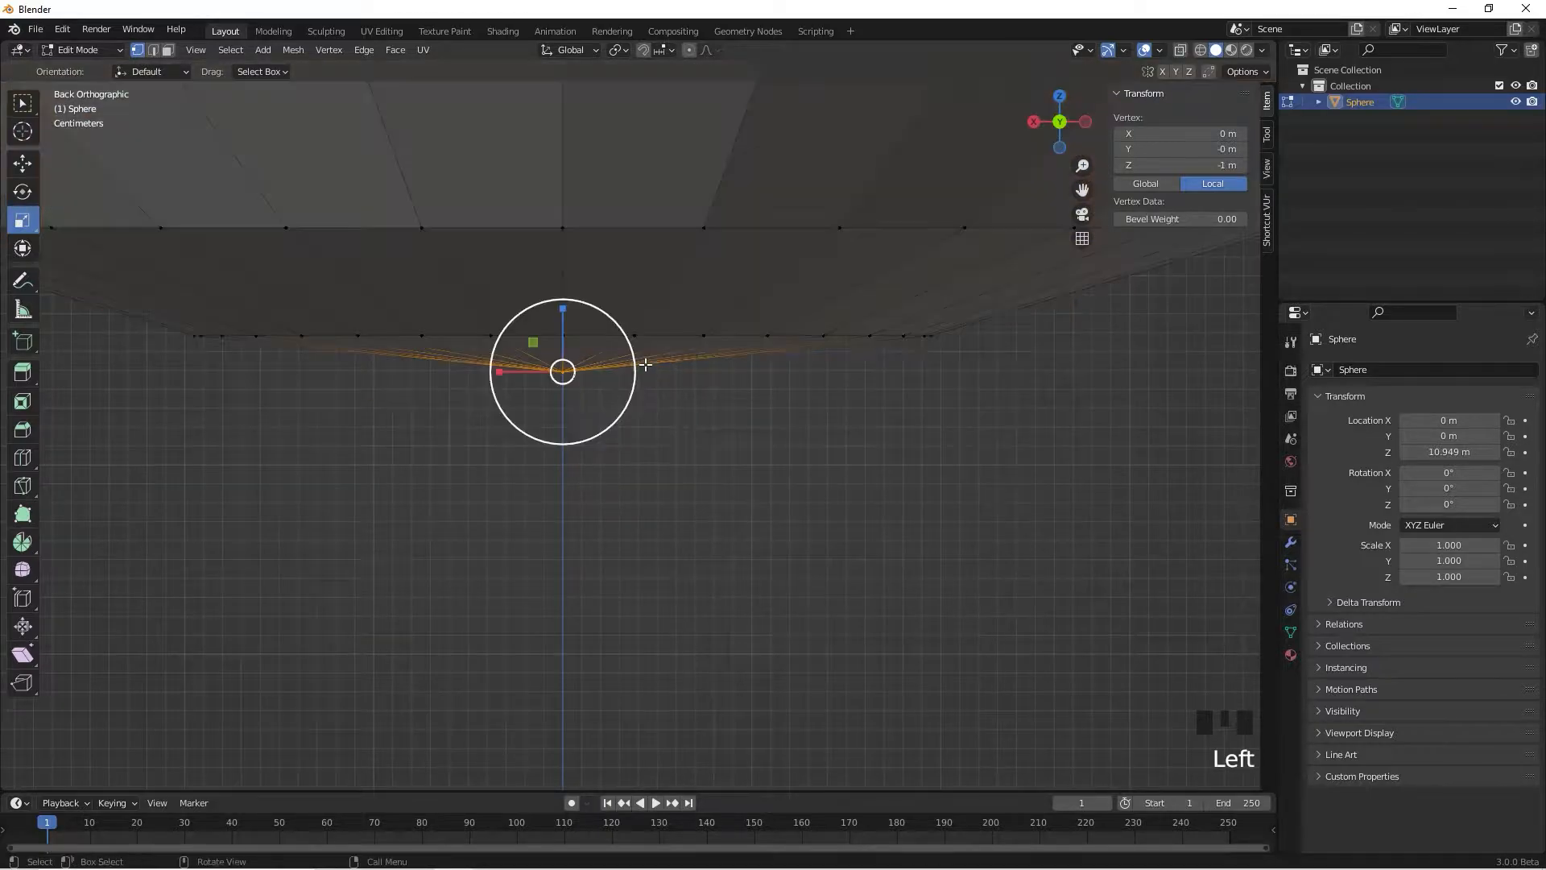
Grow the selection to the four rings of faces around the sphere's bottom pole and delete those faces
{"action": "scroll", "coordinate": [692, 403], "scroll_direction": "down", "scroll_amount": 10}
{"action": "middle_click_drag", "start_coordinate": [732, 431], "coordinate": [764, 509], "text": "shift"}
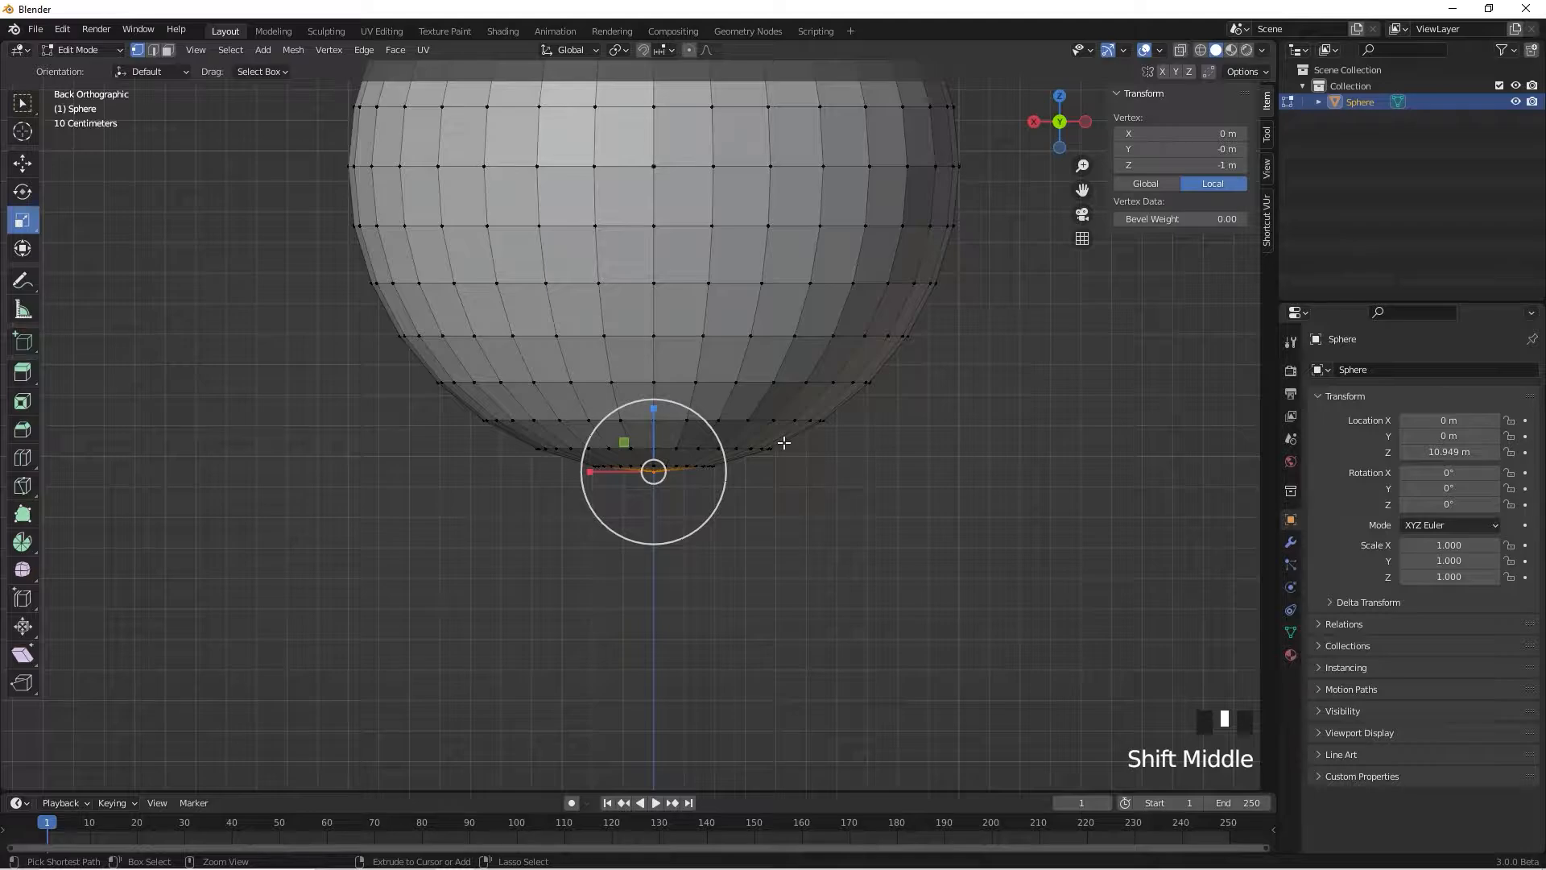
{"action": "key", "text": "ctrl+KP_Add"}
{"action": "key", "text": "ctrl+KP_Add"}
{"action": "key", "text": "ctrl+KP_Add"}
{"action": "key", "text": "ctrl+KP_Add"}
{"action": "key", "text": "ctrl+KP_Add"}
{"action": "key", "text": "ctrl+KP_Add"}
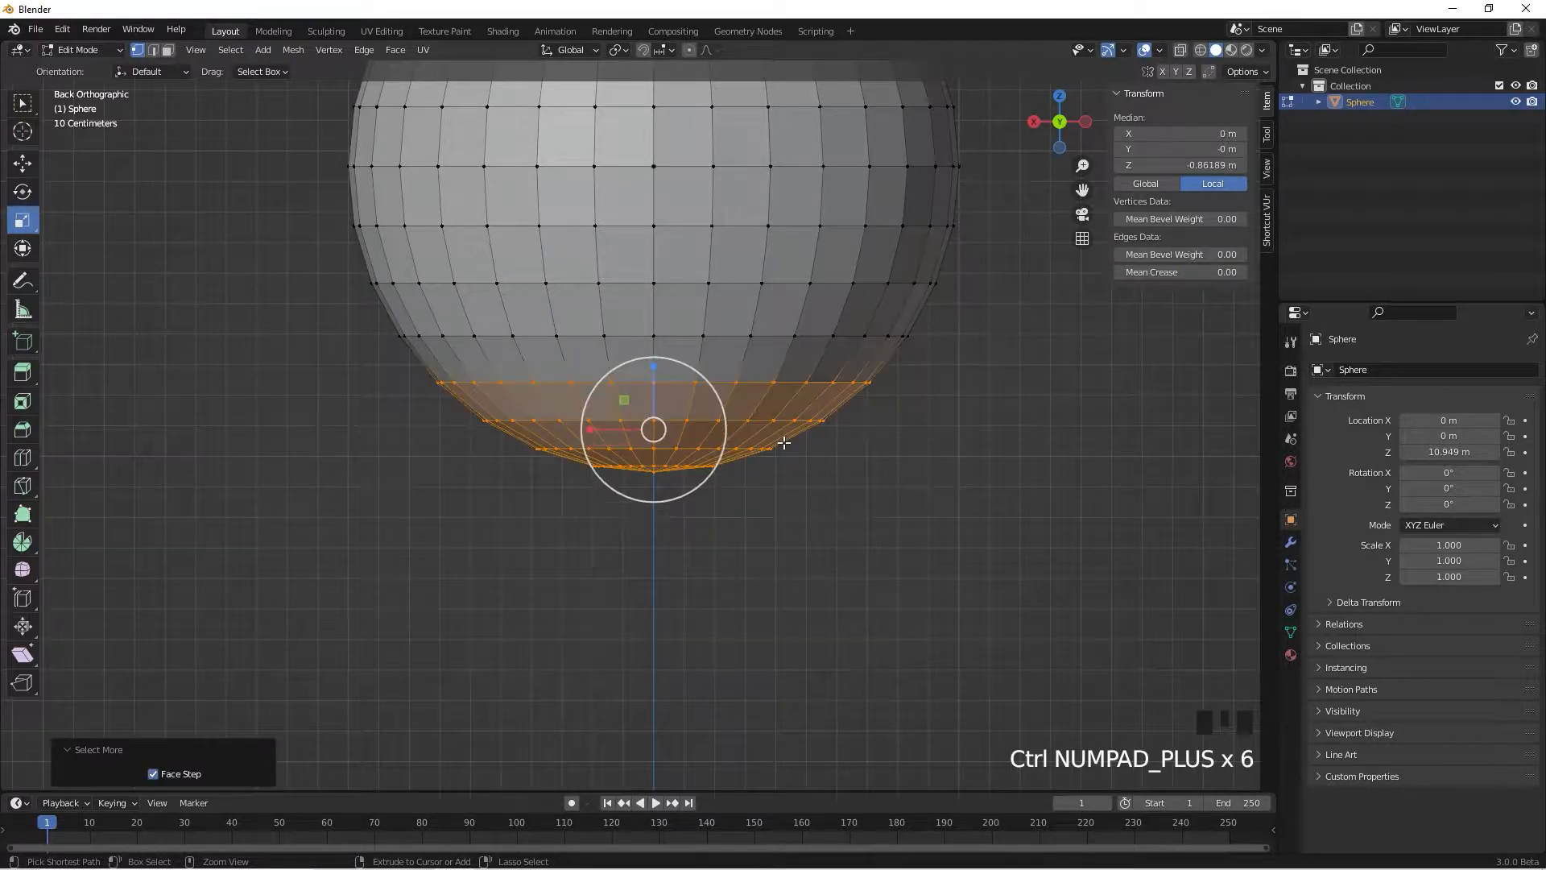
{"action": "scroll", "coordinate": [776, 416], "scroll_direction": "down", "scroll_amount": 5}
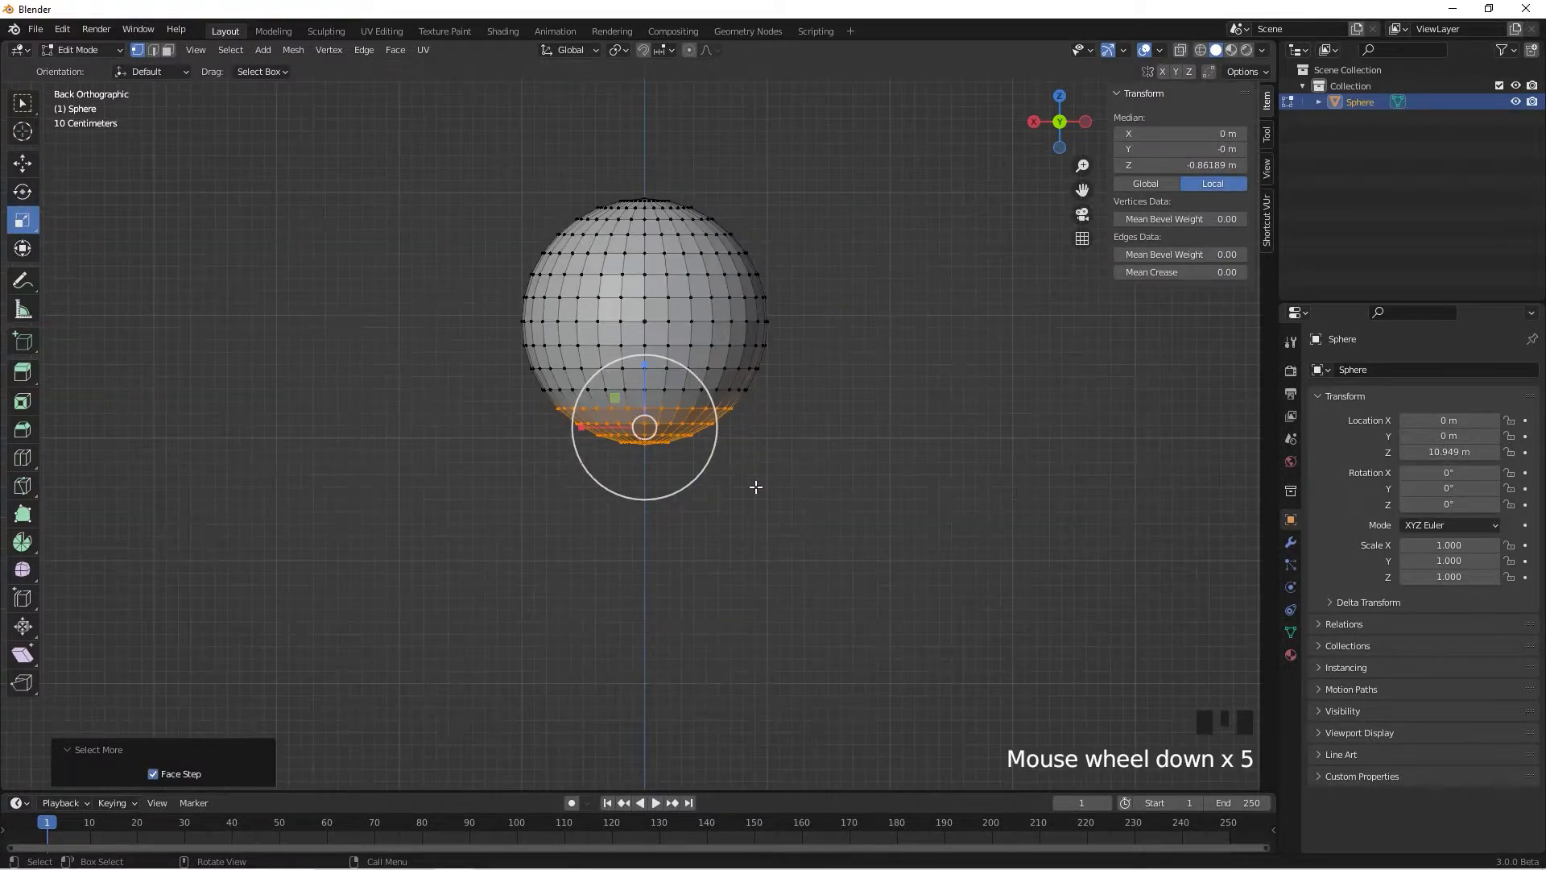
{"action": "mouse_move", "coordinate": [756, 483]}
{"action": "middle_mouse_down"}
{"action": "mouse_move", "coordinate": [741, 455]}
{"action": "mouse_move", "coordinate": [729, 467]}
{"action": "mouse_move", "coordinate": [759, 474]}
{"action": "middle_mouse_up"}
{"action": "scroll", "coordinate": [724, 471], "scroll_direction": "up", "scroll_amount": 5}
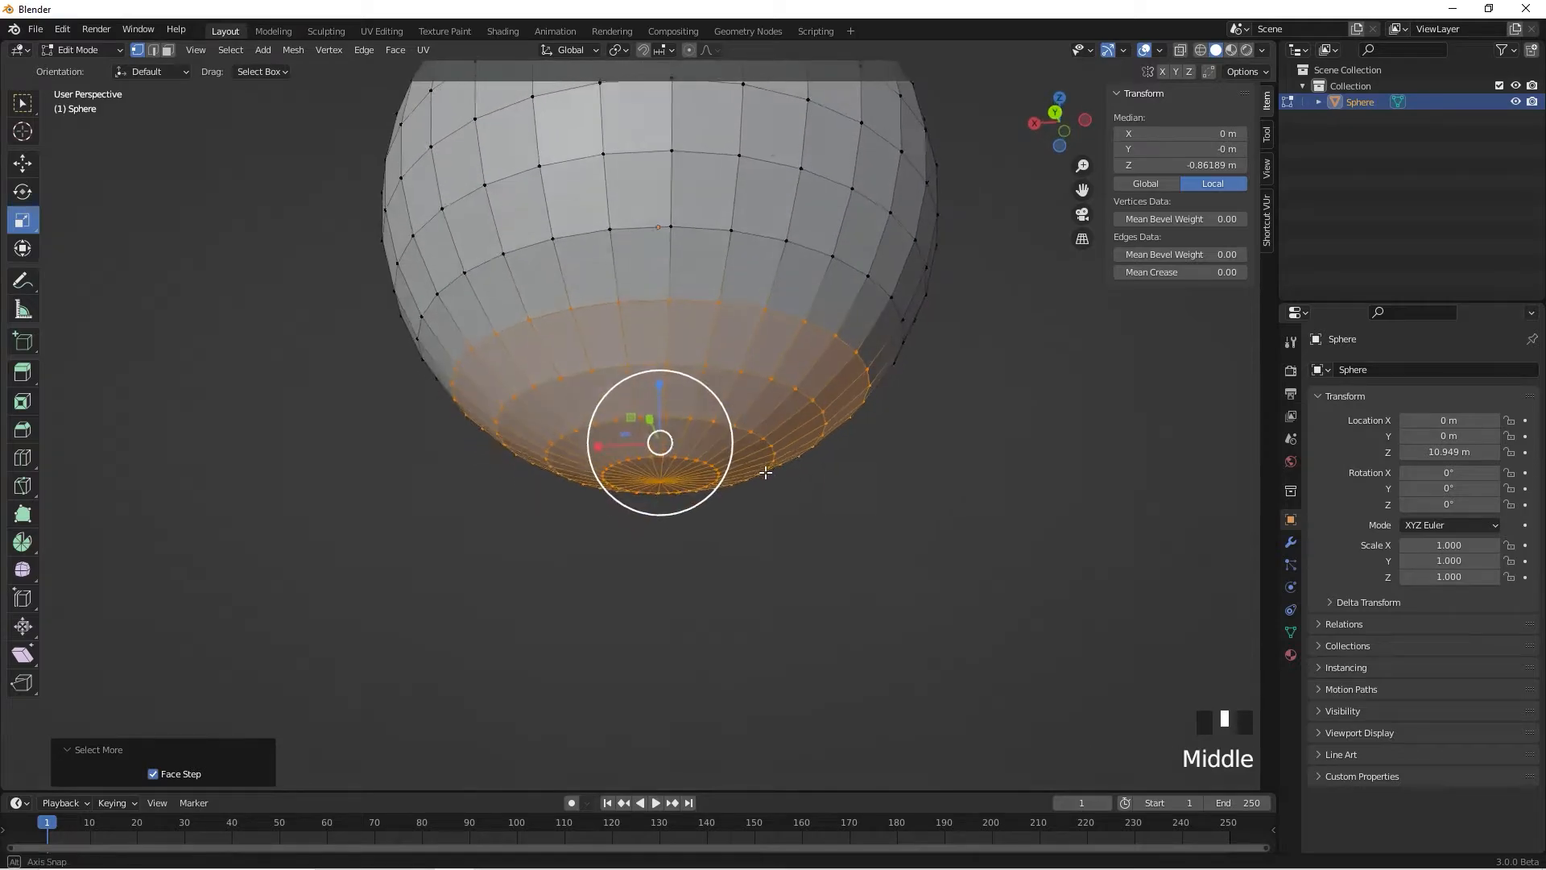
{"action": "scroll", "coordinate": [794, 473], "scroll_direction": "up", "scroll_amount": 2}
{"action": "scroll", "coordinate": [829, 480], "scroll_direction": "down", "scroll_amount": 1}
{"action": "key", "text": "Delete"}
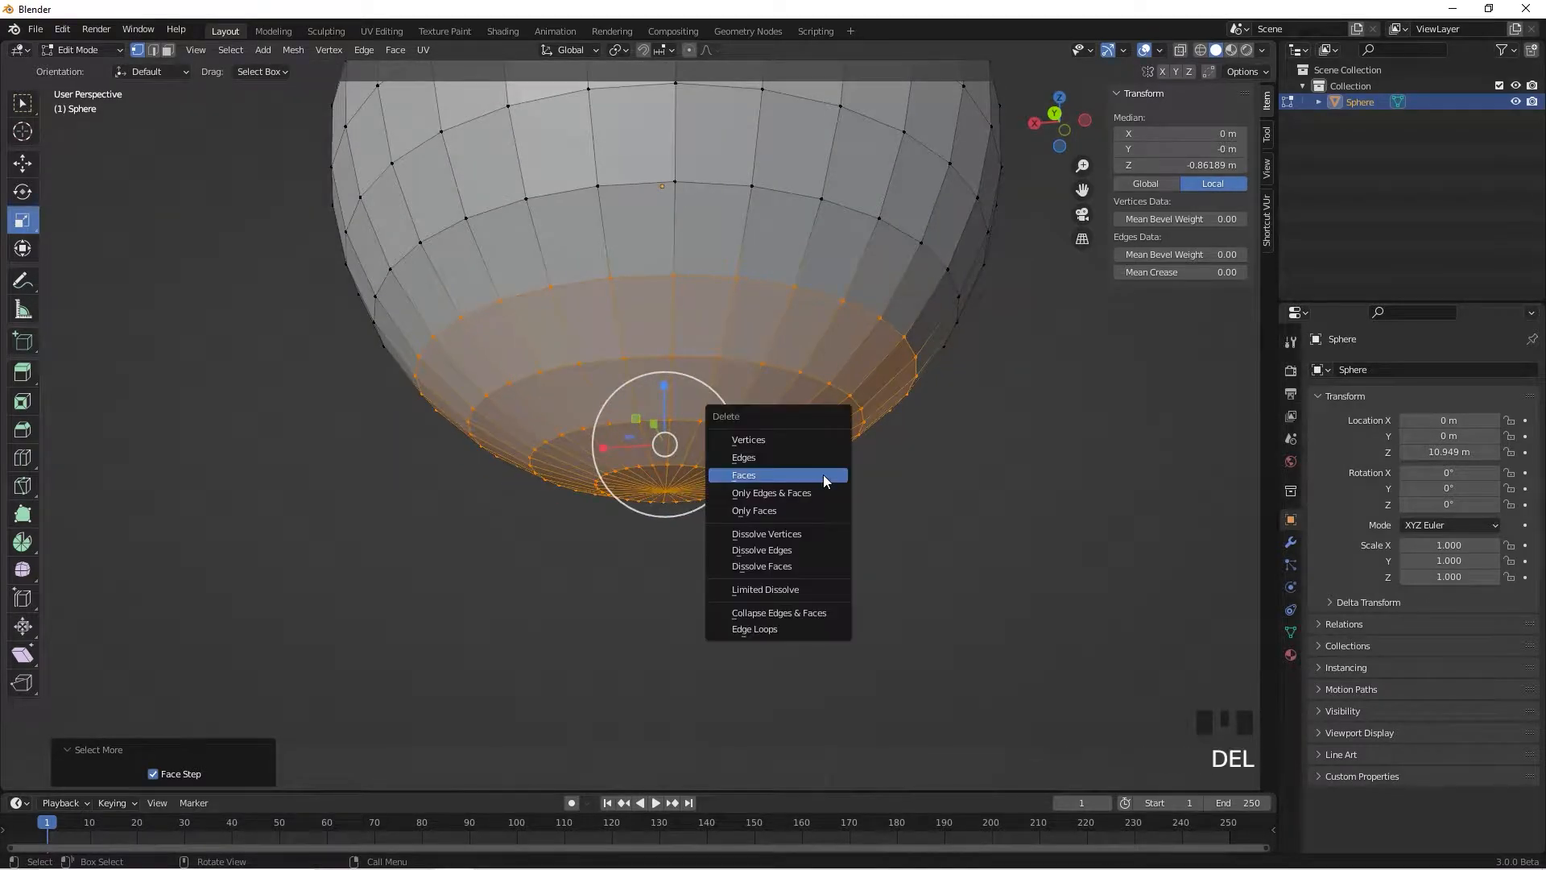
{"action": "left_click", "coordinate": [804, 477]}
{"action": "middle_click_drag", "start_coordinate": [916, 577], "coordinate": [632, 424]}
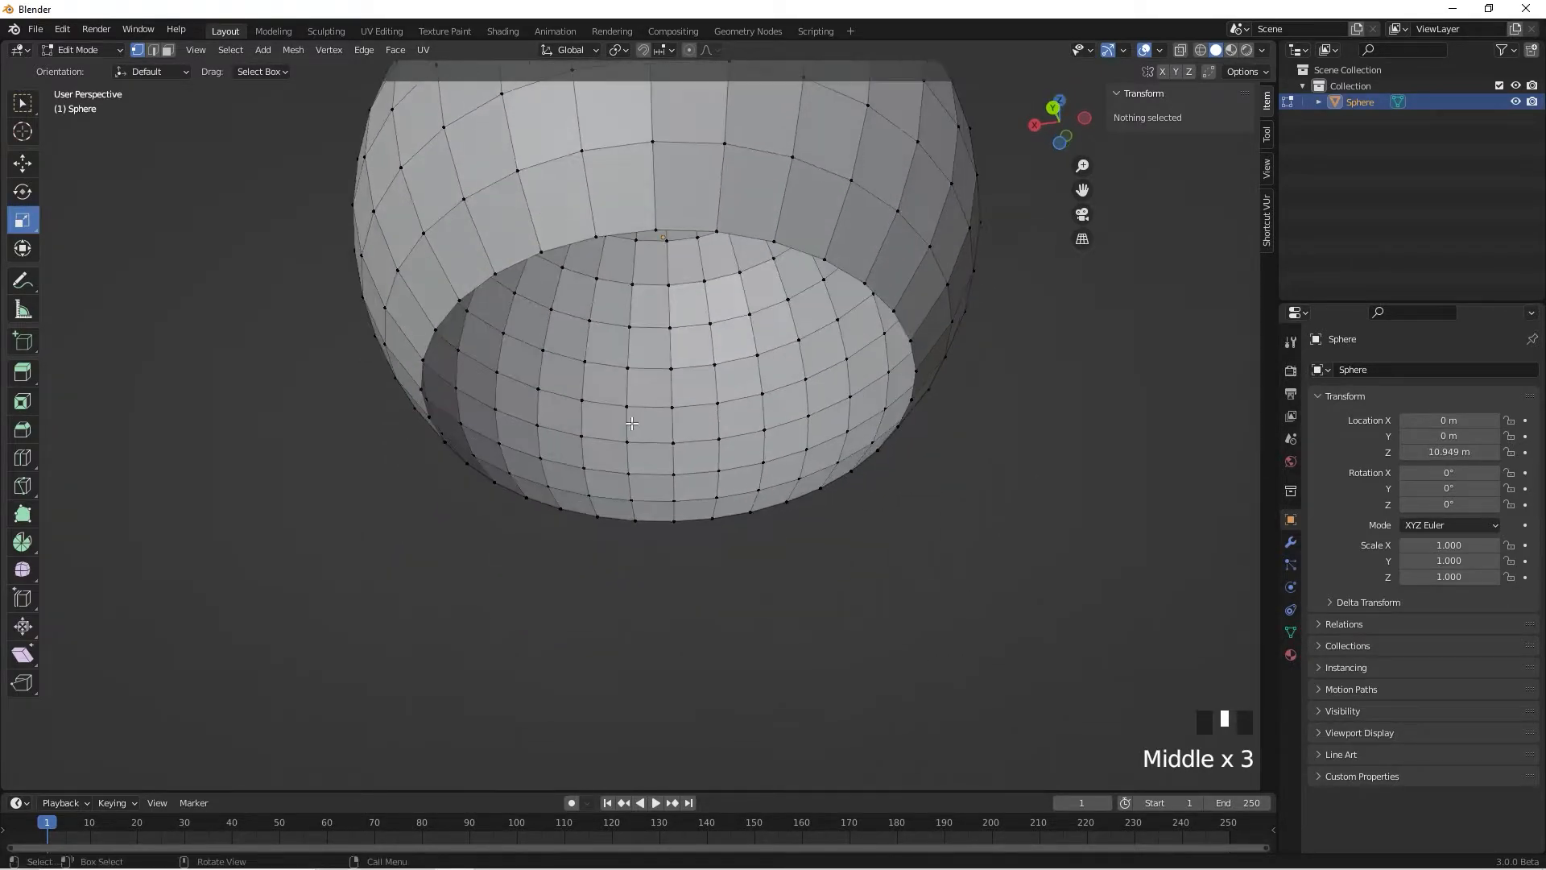
Select the open edge loop at the sphere's underside in edge selection mode and fill it with a face
{"action": "left_click", "coordinate": [152, 51]}
{"action": "scroll", "coordinate": [656, 313], "scroll_direction": "up", "scroll_amount": 2}
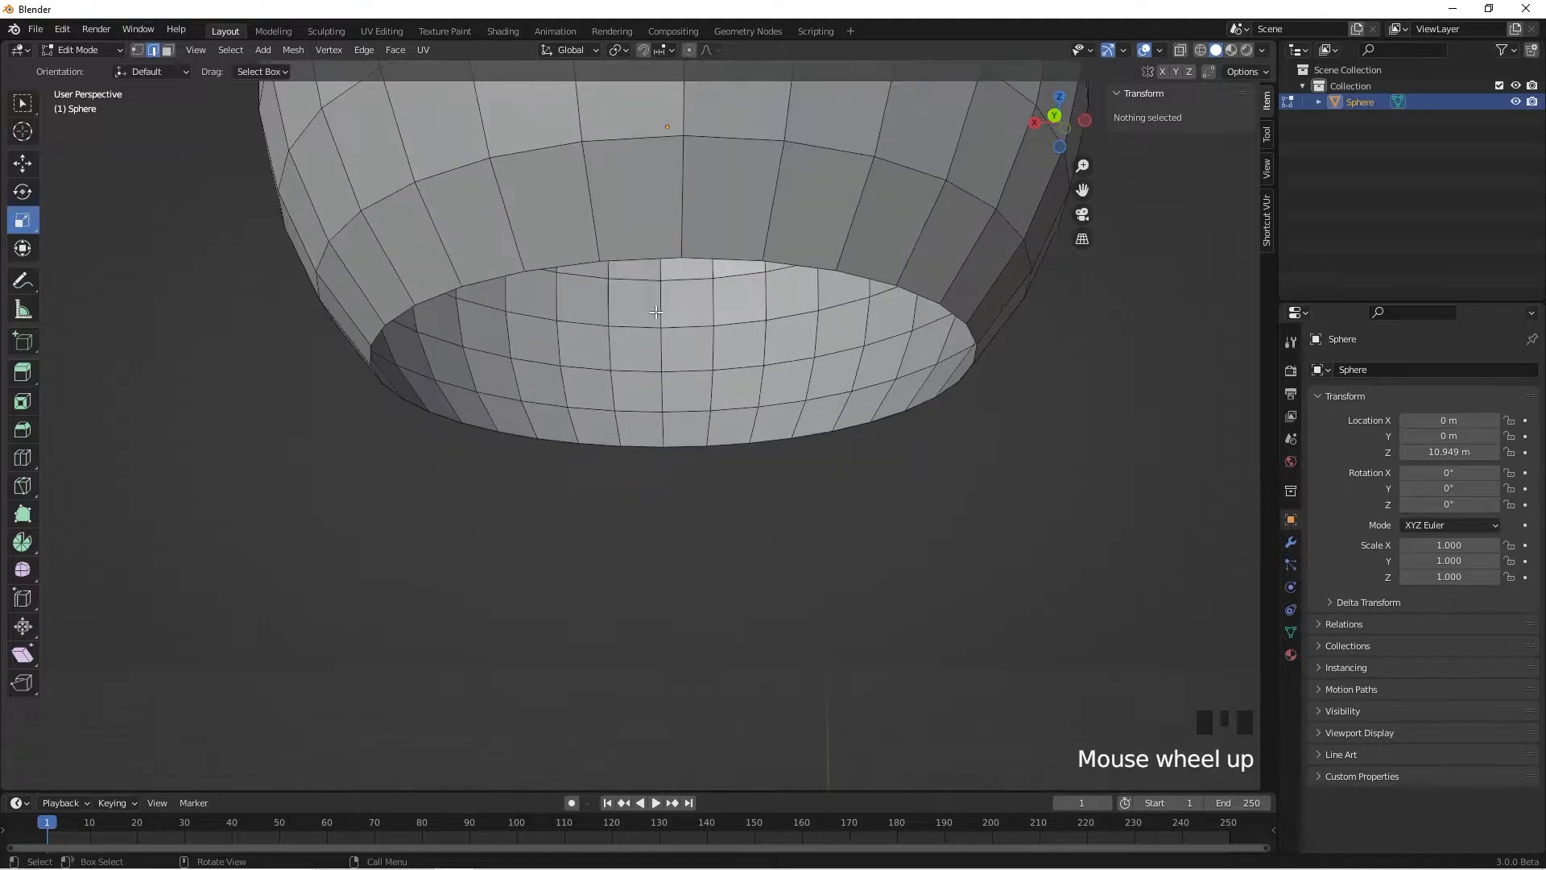
{"action": "left_click", "coordinate": [648, 265], "text": "alt"}
{"action": "middle_click_drag", "start_coordinate": [649, 266], "coordinate": [562, 581]}
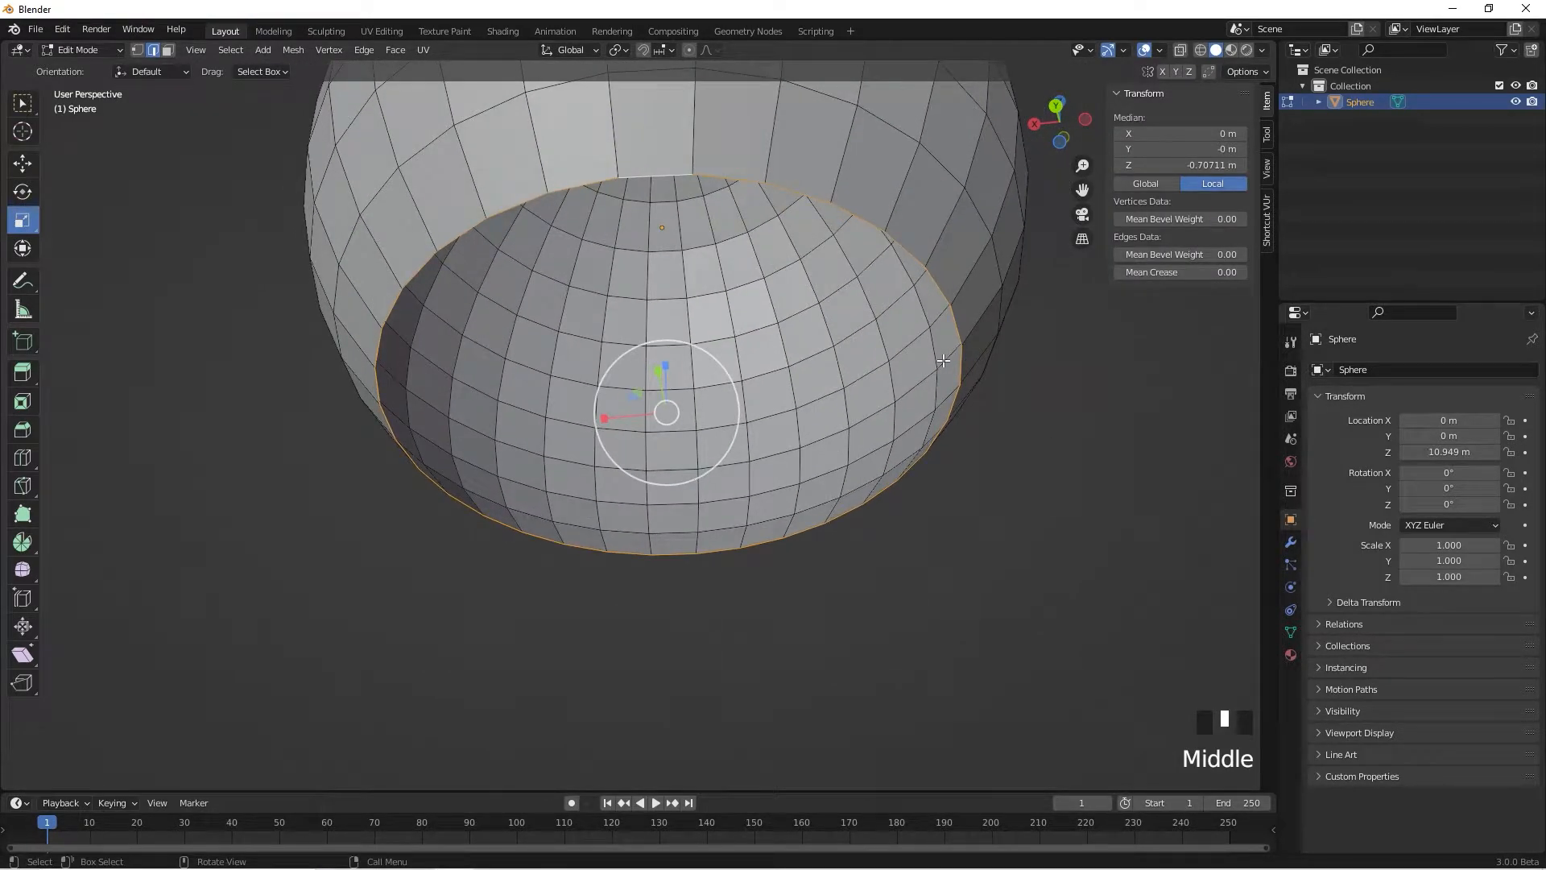
{"action": "key", "text": "f"}
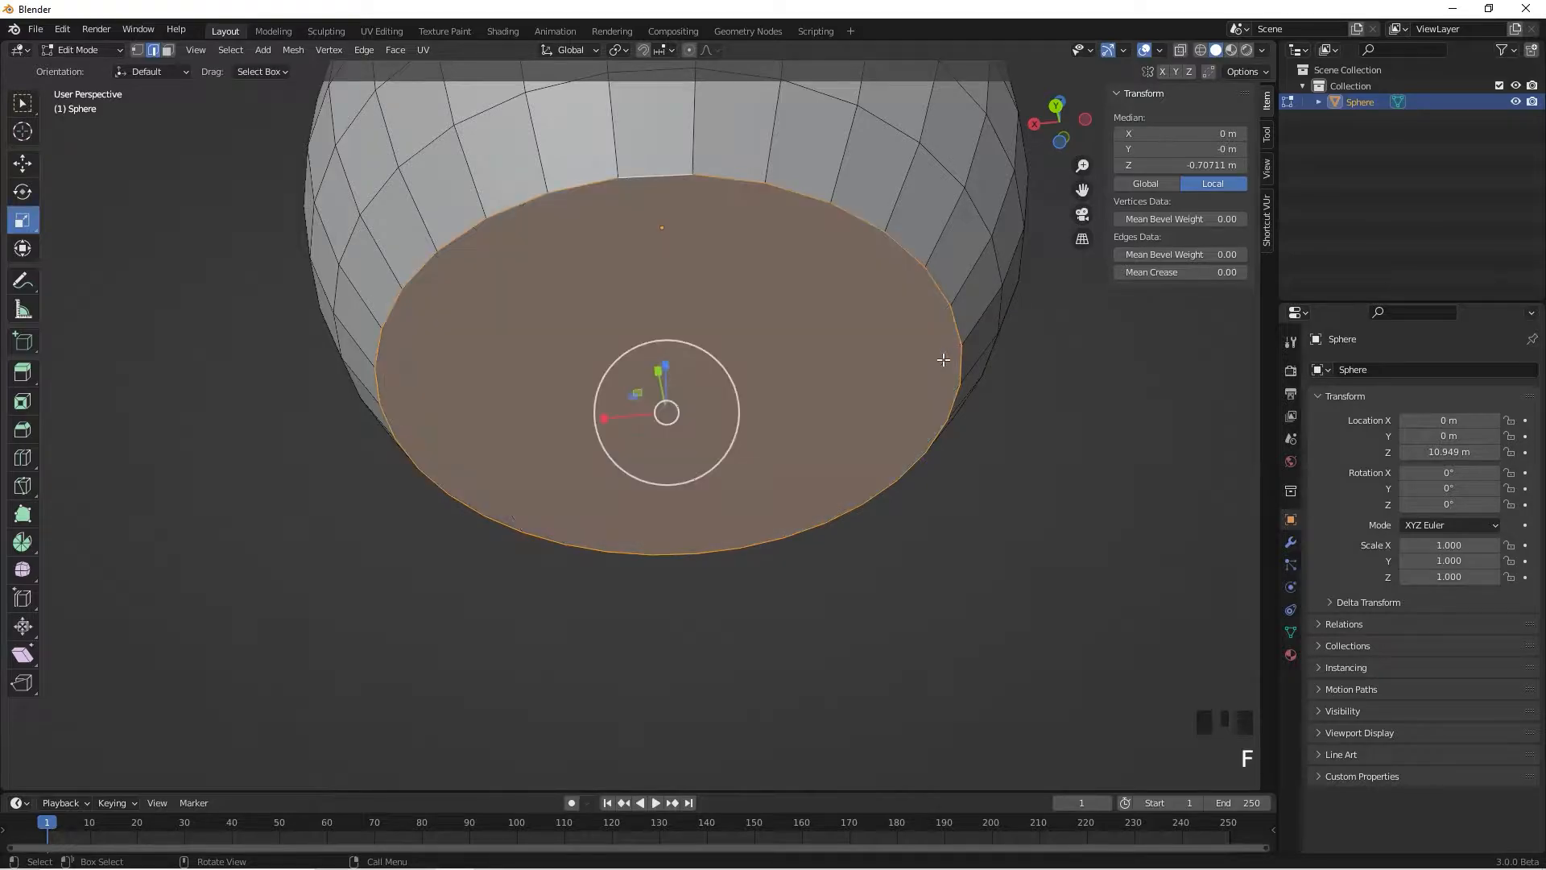
Extrude the sphere's flat bottom face about 10.23 m straight down to the ground level to form a column
{"action": "scroll", "coordinate": [914, 422], "scroll_direction": "down", "scroll_amount": 3}
{"action": "middle_click_drag", "start_coordinate": [942, 431], "coordinate": [942, 362], "text": "alt"}
{"action": "scroll", "coordinate": [934, 455], "scroll_direction": "down", "scroll_amount": 4}
{"action": "scroll", "coordinate": [890, 494], "scroll_direction": "down", "scroll_amount": 7}
{"action": "middle_click_drag", "start_coordinate": [890, 494], "coordinate": [791, 388], "text": "shift"}
{"action": "scroll", "coordinate": [805, 379], "scroll_direction": "up", "scroll_amount": 4}
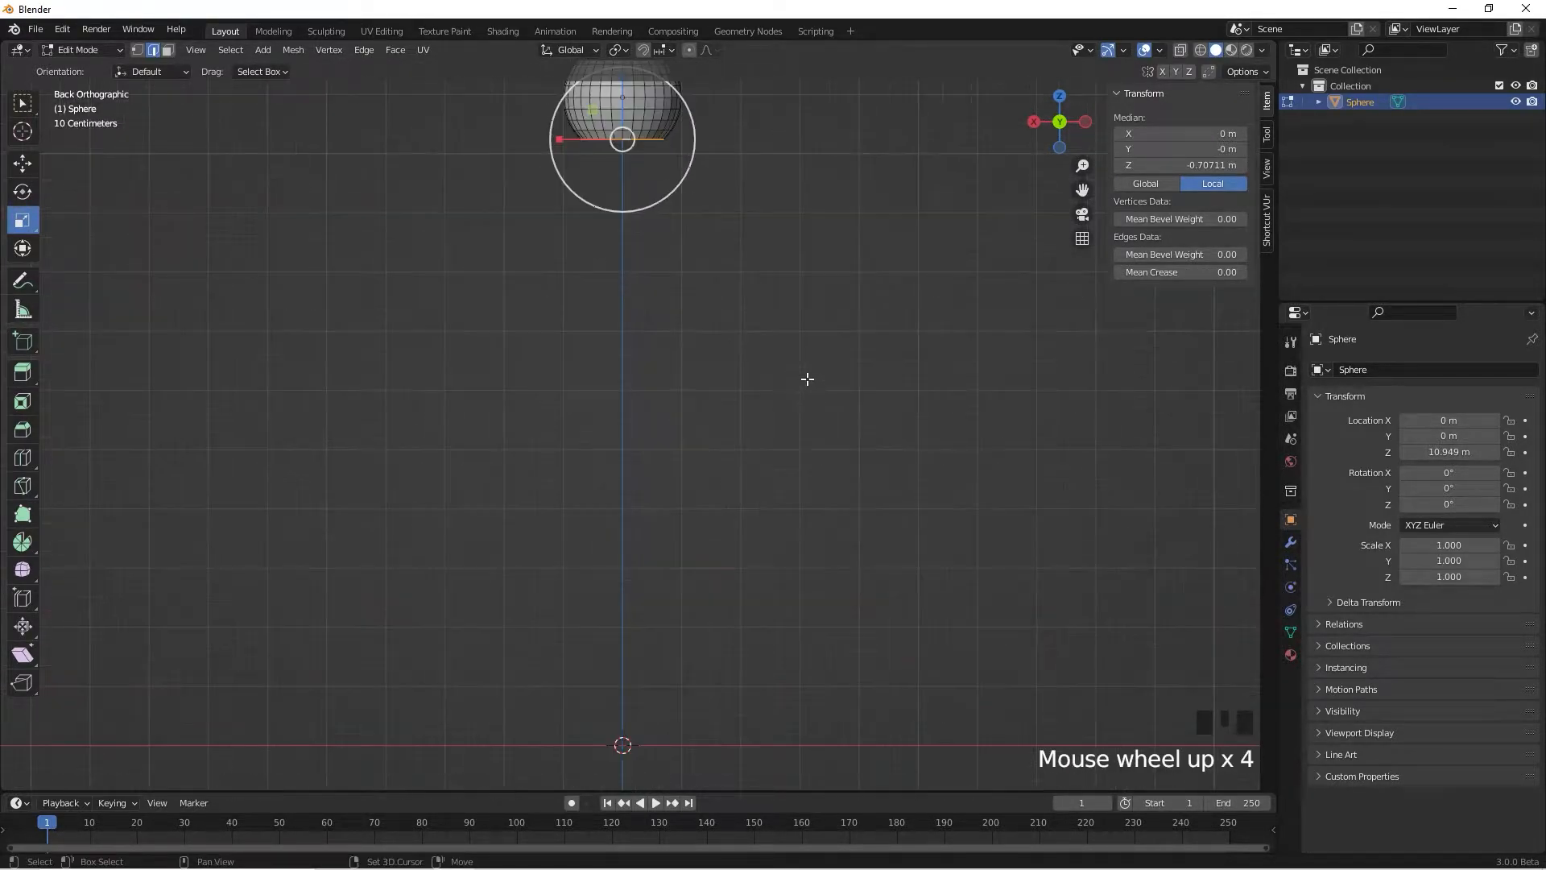
{"action": "scroll", "coordinate": [363, 287], "scroll_direction": "down", "scroll_amount": 2}
{"action": "left_click", "coordinate": [23, 163]}
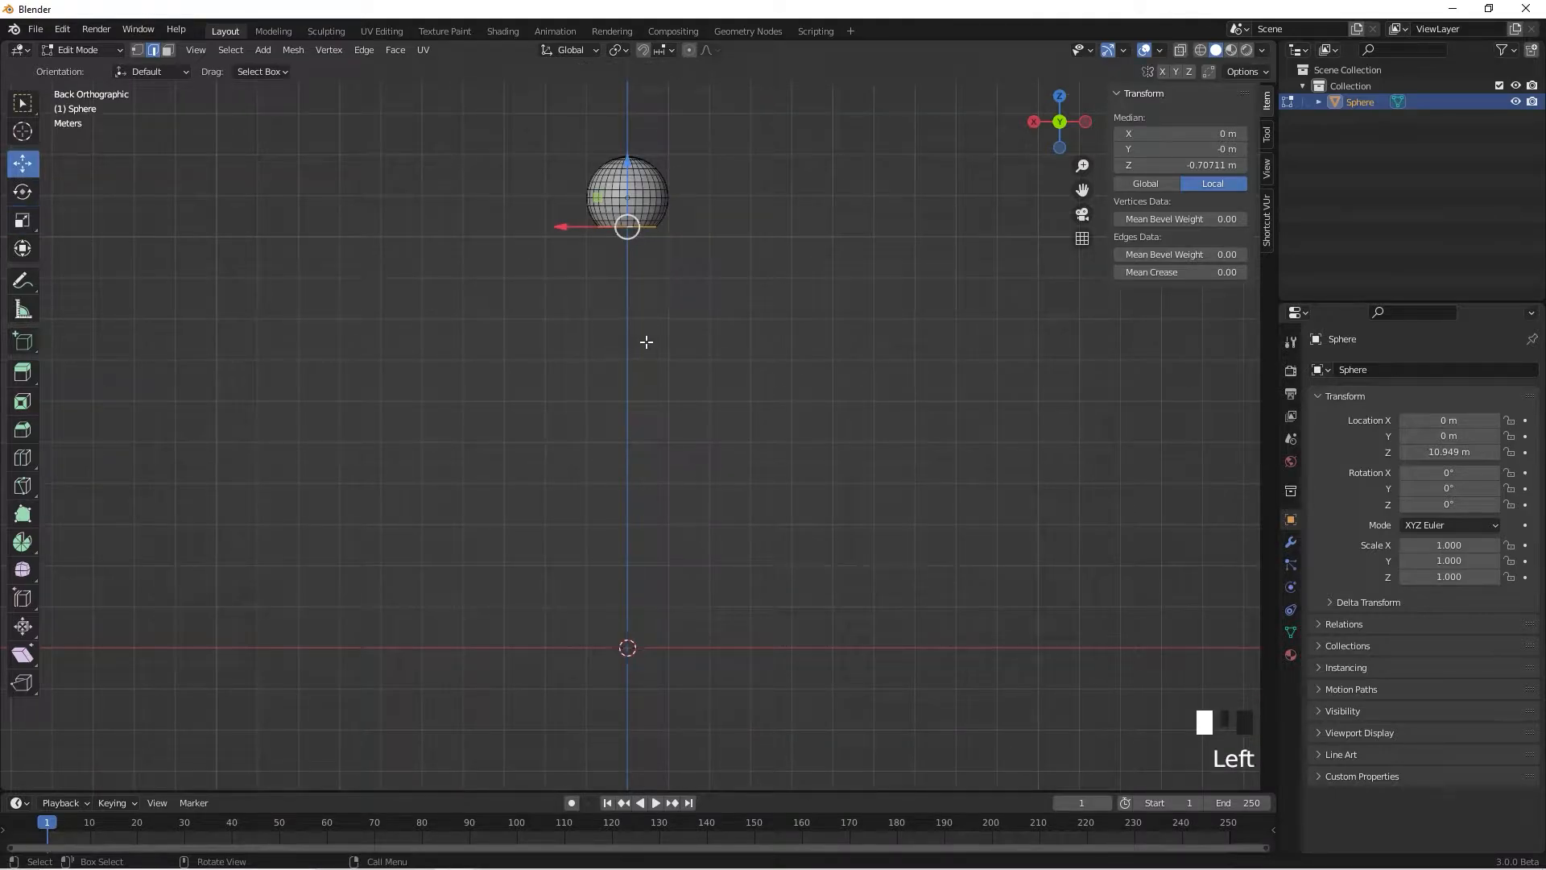
{"action": "key", "text": "e"}
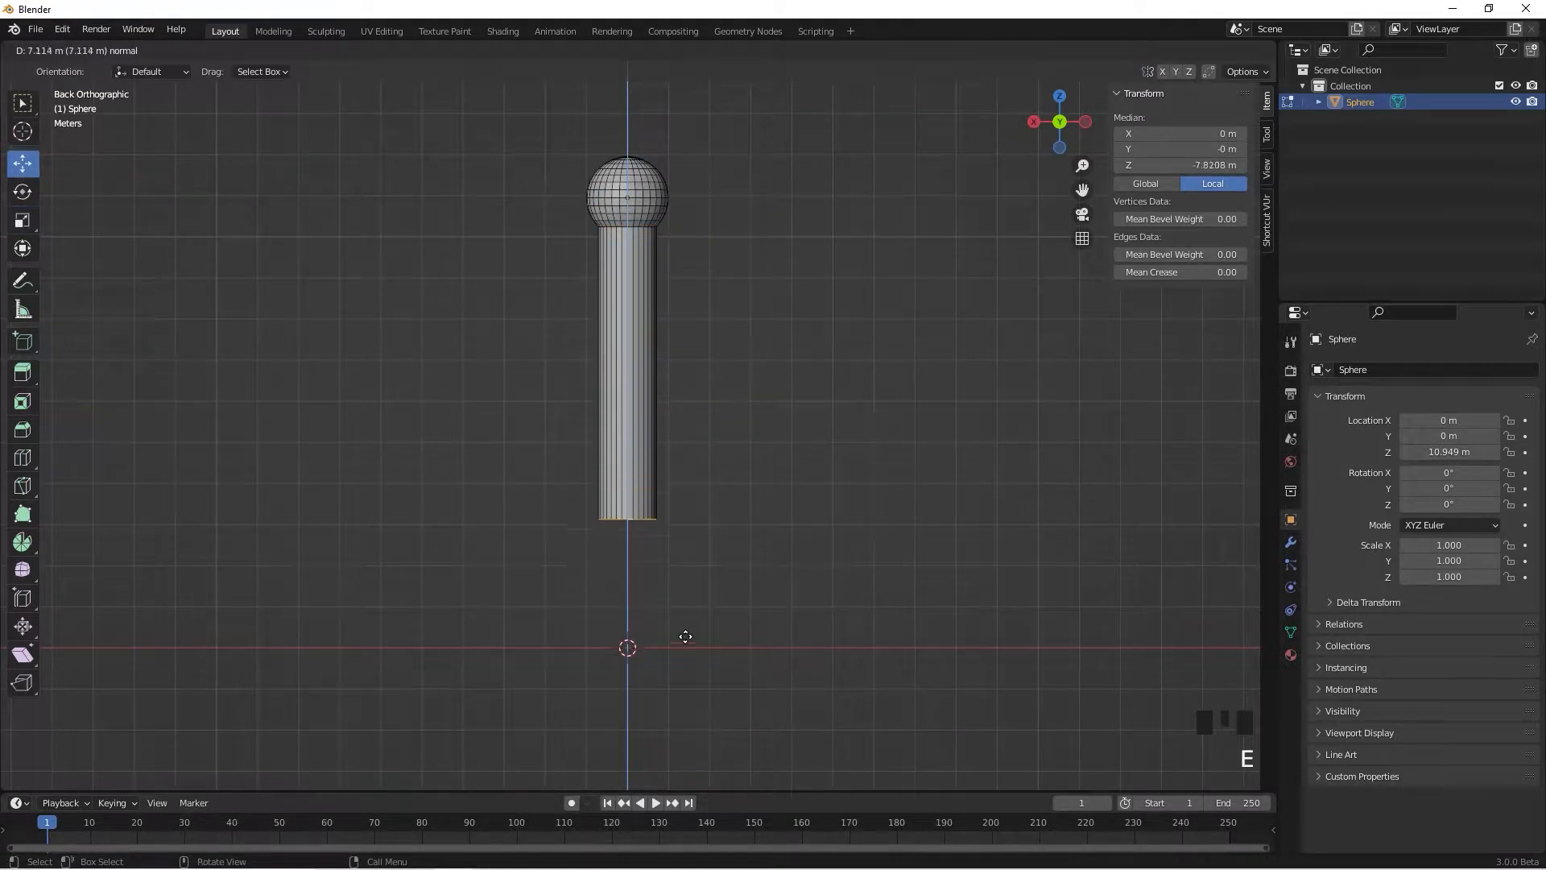
{"action": "left_click", "coordinate": [697, 761]}
{"action": "scroll", "coordinate": [735, 577], "scroll_direction": "down", "scroll_amount": 1}
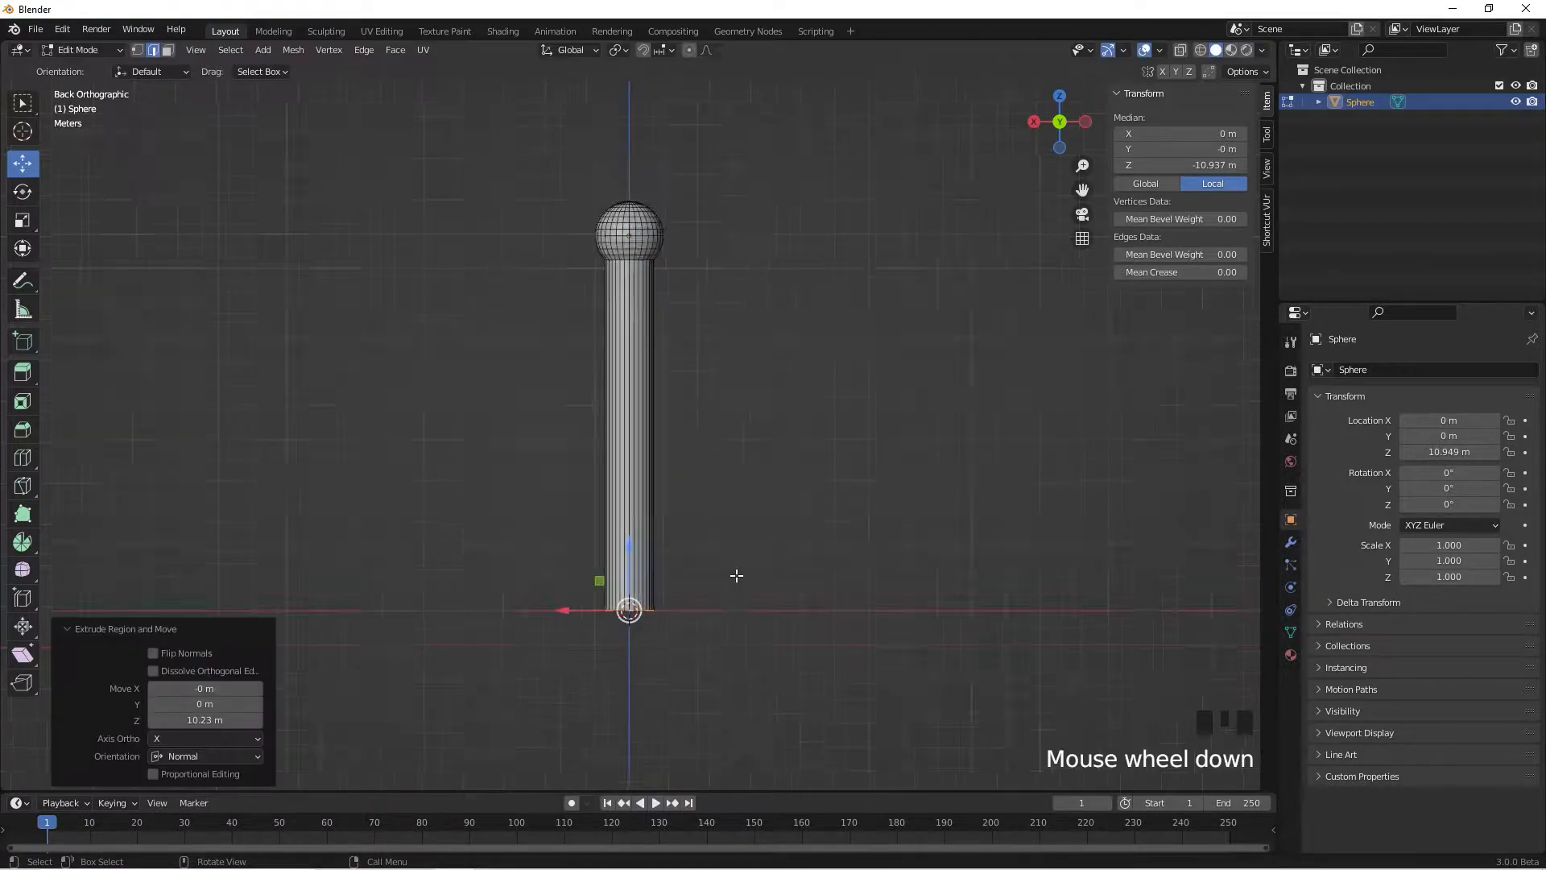
Leave Edit Mode and inspect the extruded column and its sphere top from several angles
{"action": "middle_click_drag", "start_coordinate": [735, 577], "coordinate": [679, 558]}
{"action": "scroll", "coordinate": [759, 563], "scroll_direction": "up", "scroll_amount": 5}
{"action": "key", "text": "Tab"}
{"action": "scroll", "coordinate": [813, 627], "scroll_direction": "down", "scroll_amount": 3}
{"action": "scroll", "coordinate": [813, 620], "scroll_direction": "down", "scroll_amount": 2}
{"action": "middle_click_drag", "start_coordinate": [813, 620], "coordinate": [762, 621]}
{"action": "scroll", "coordinate": [749, 610], "scroll_direction": "up", "scroll_amount": 5}
{"action": "scroll", "coordinate": [749, 617], "scroll_direction": "down", "scroll_amount": 4}
{"action": "scroll", "coordinate": [762, 621], "scroll_direction": "up", "scroll_amount": 2}
Add 26 evenly spaced horizontal loop cuts along the column's shaft in Edit Mode, without sliding them
{"action": "key", "text": "Tab"}
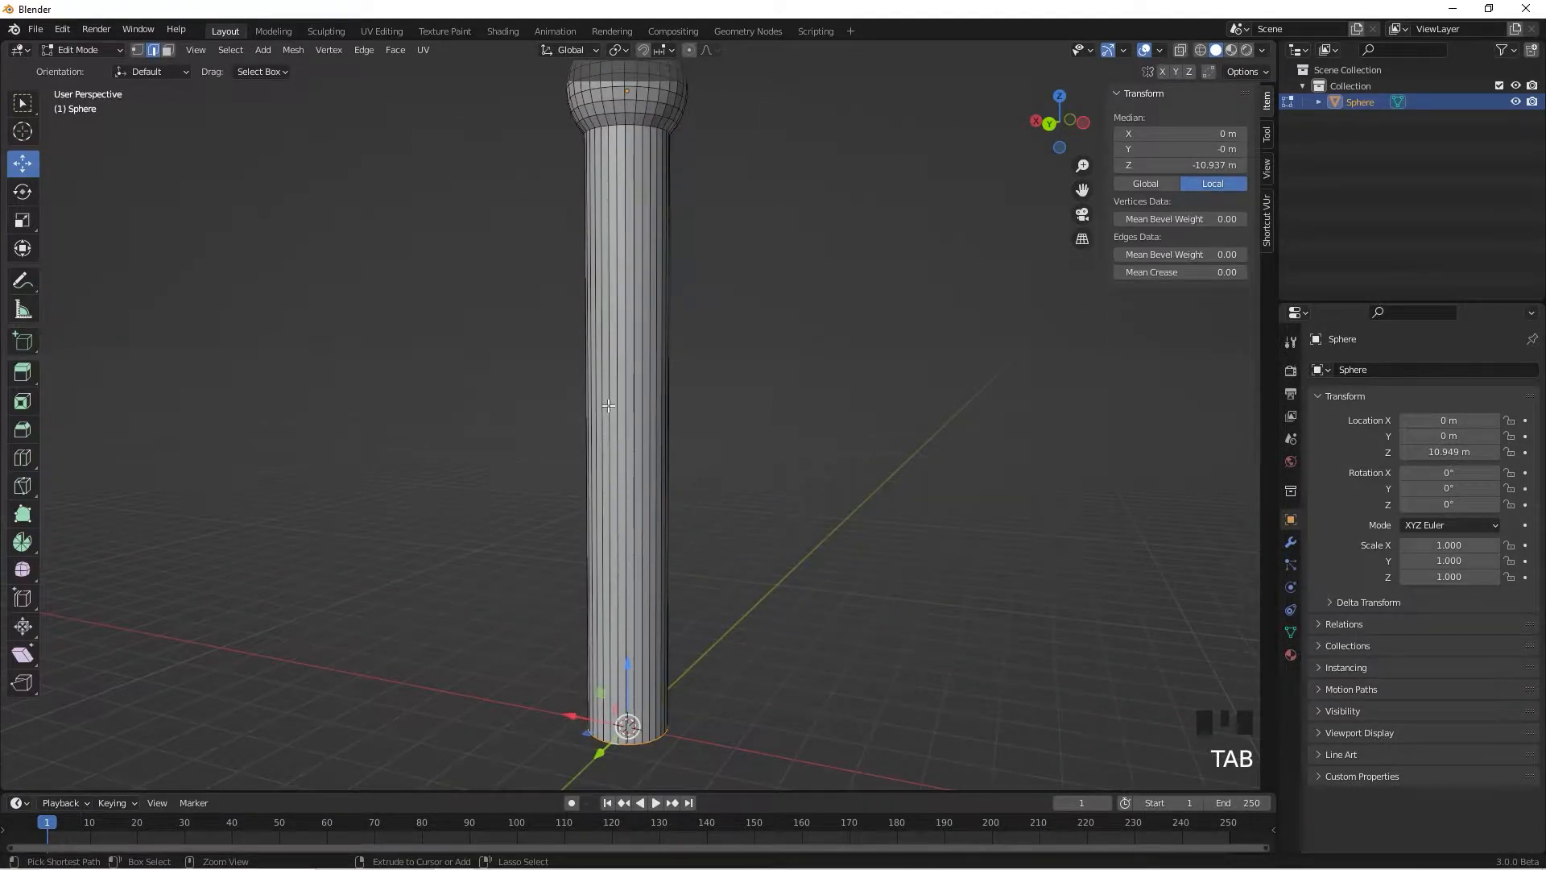
{"action": "key", "text": "ctrl+r"}
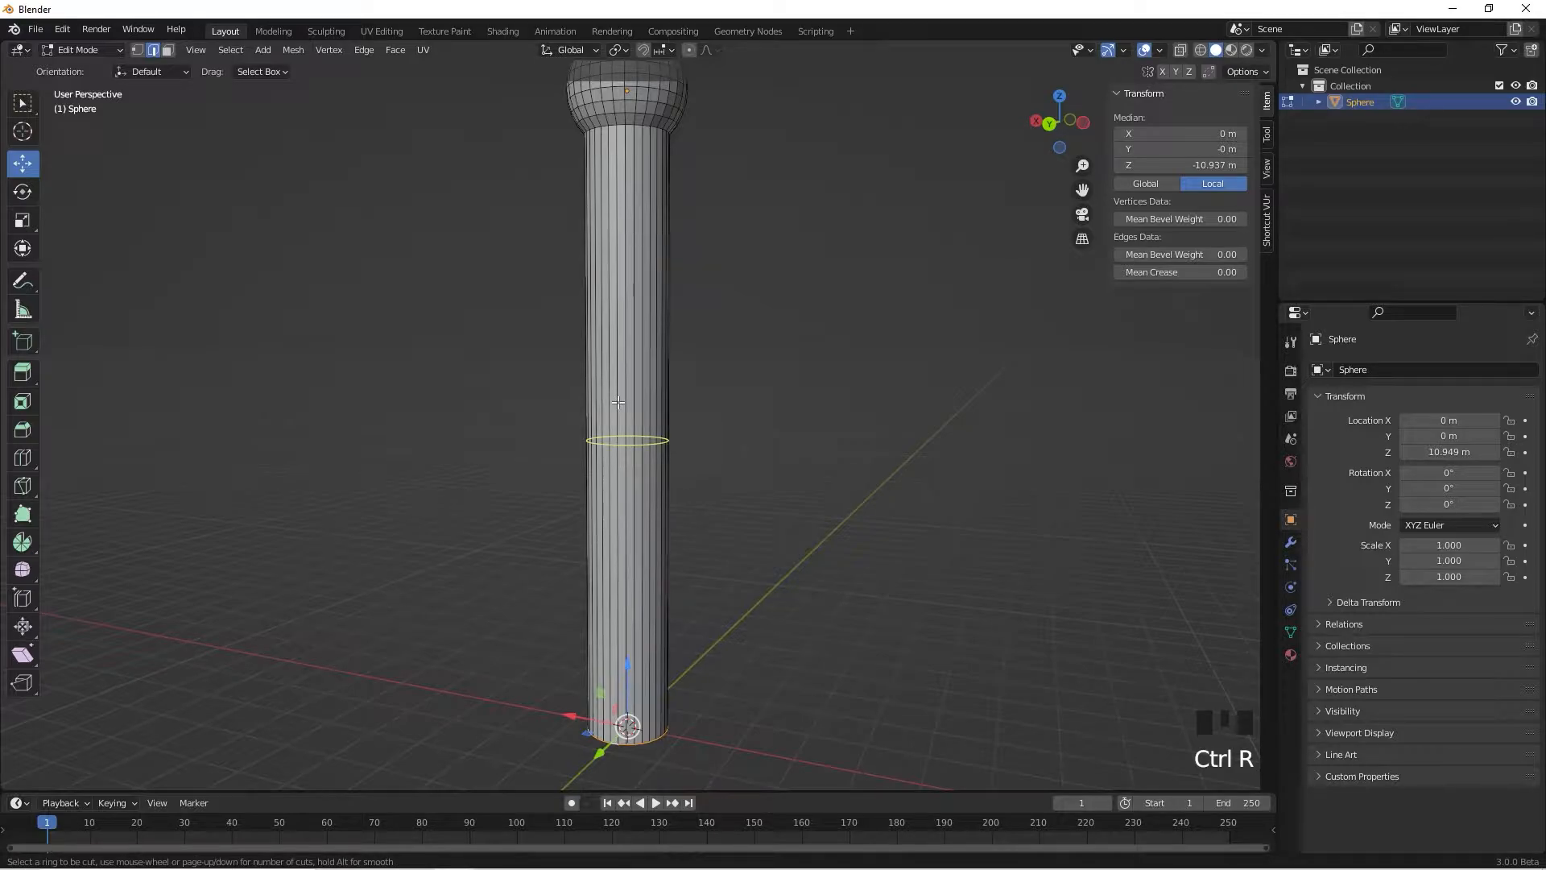
{"action": "scroll", "coordinate": [617, 403], "scroll_direction": "up", "scroll_amount": 6}
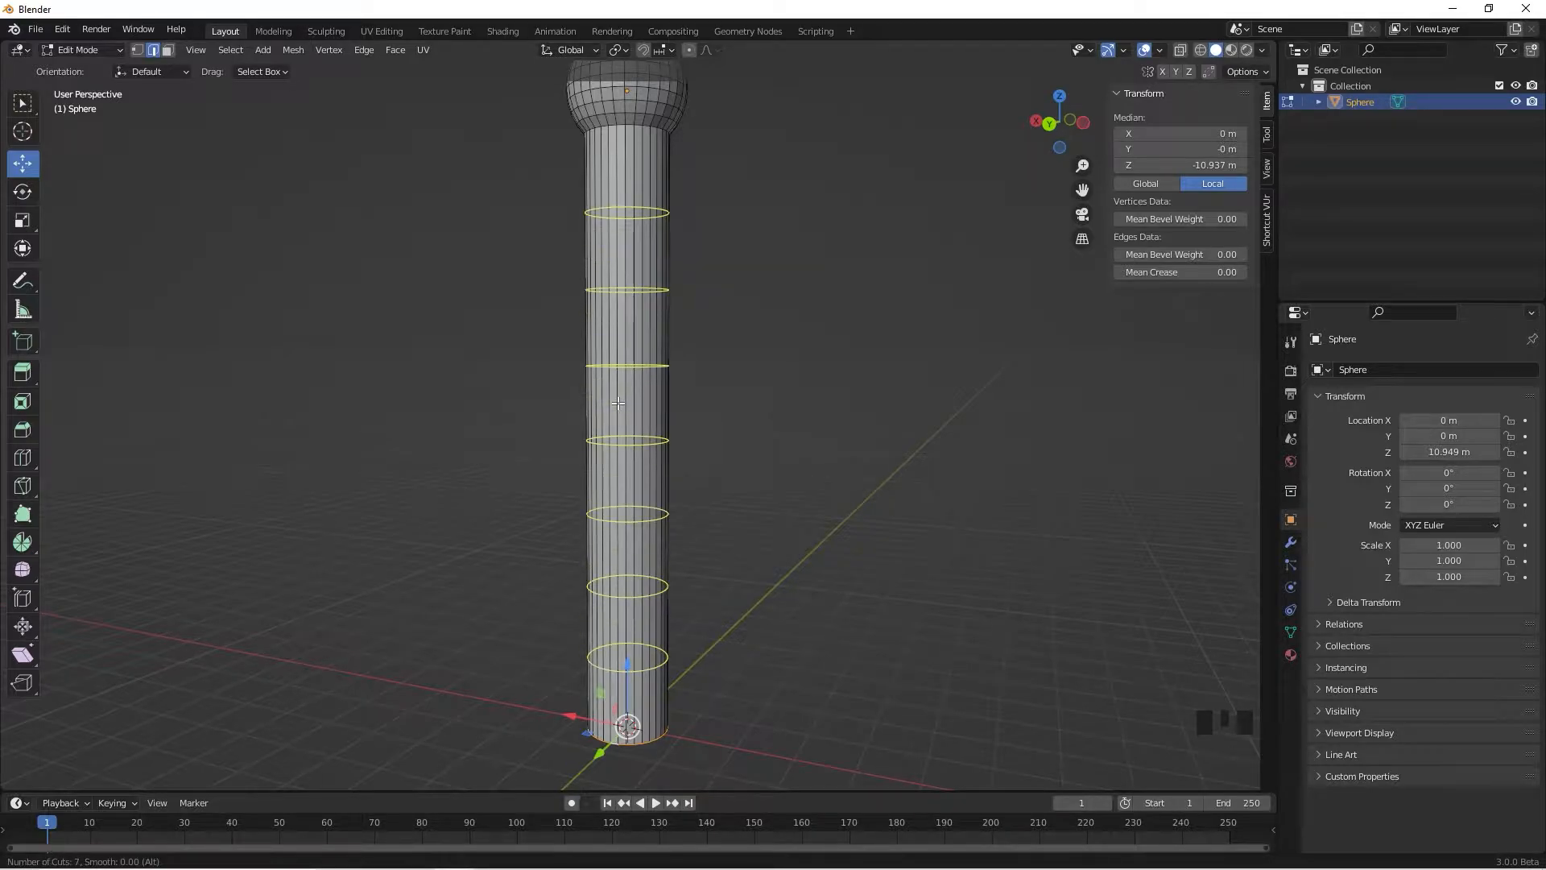
{"action": "scroll", "coordinate": [618, 403], "scroll_direction": "up", "scroll_amount": 16}
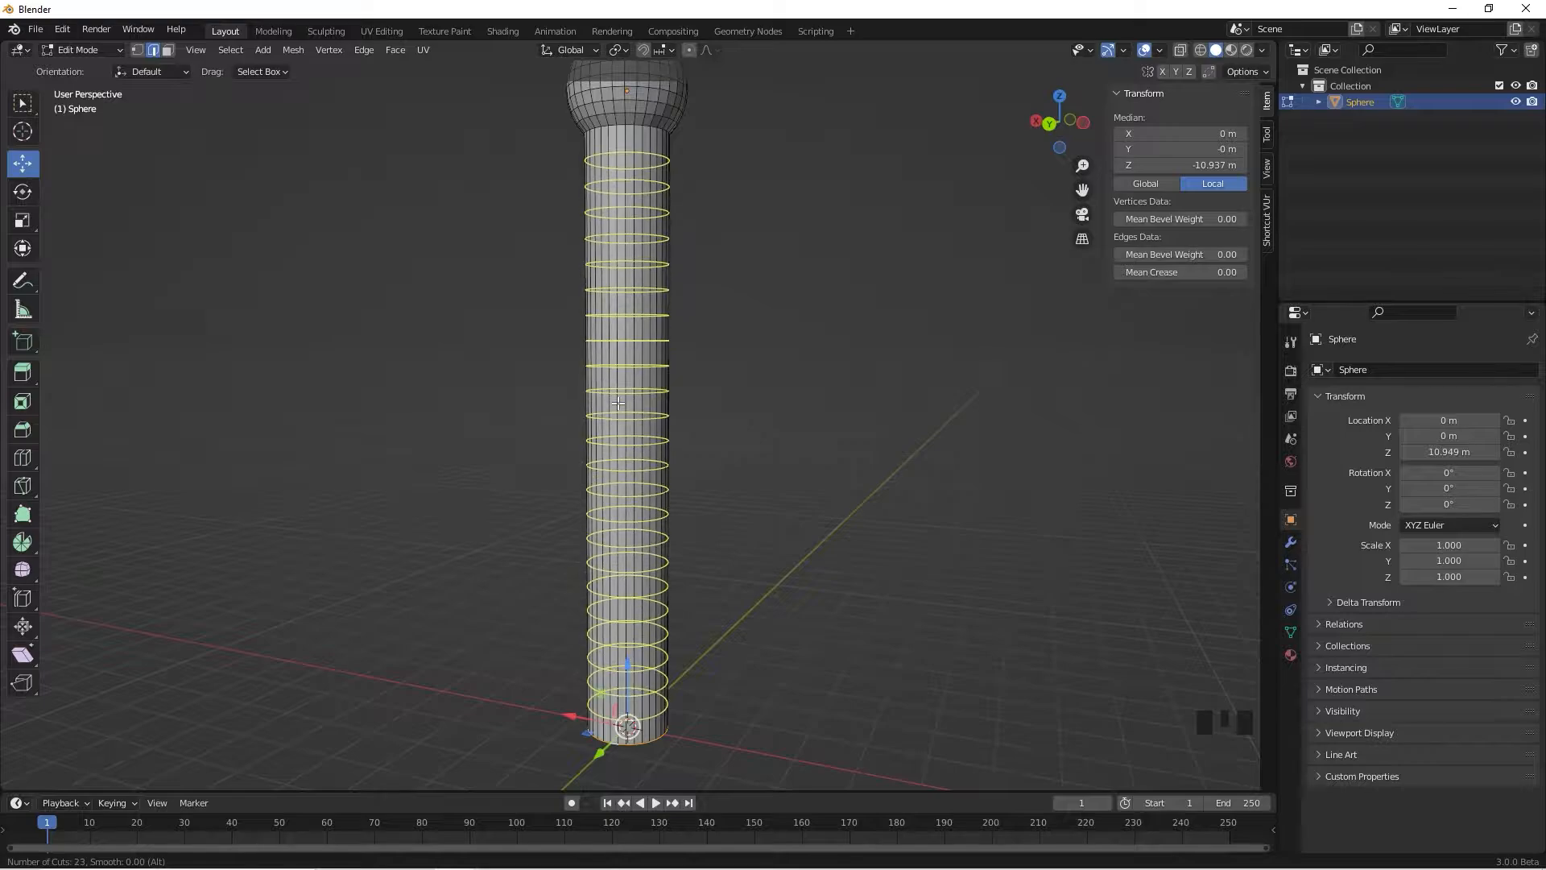
{"action": "scroll", "coordinate": [618, 402], "scroll_direction": "up", "scroll_amount": 2}
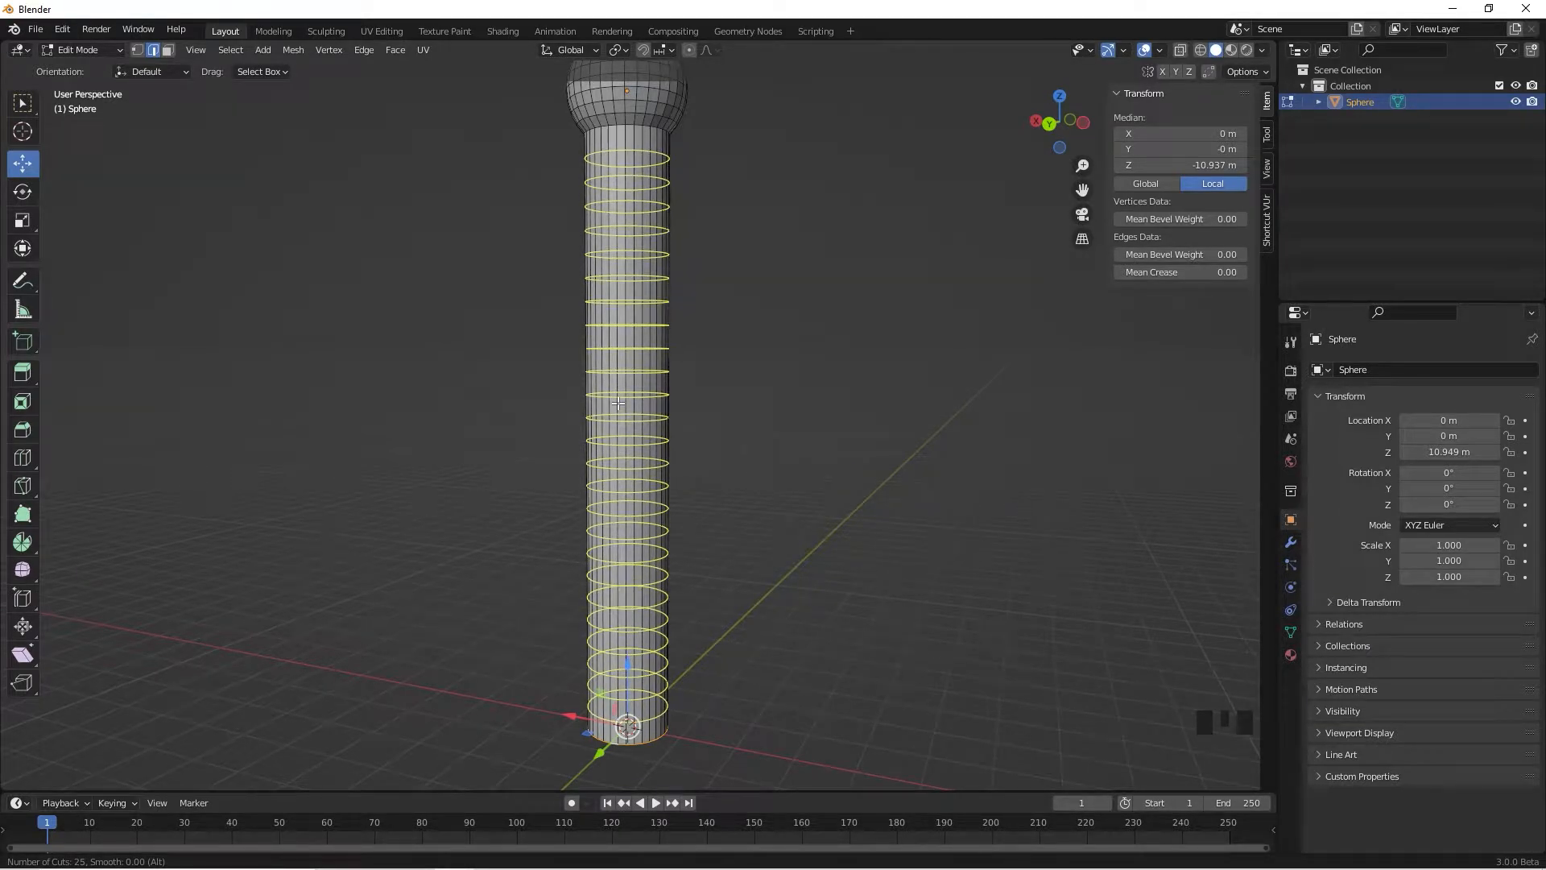
{"action": "scroll", "coordinate": [617, 403], "scroll_direction": "up", "scroll_amount": 1}
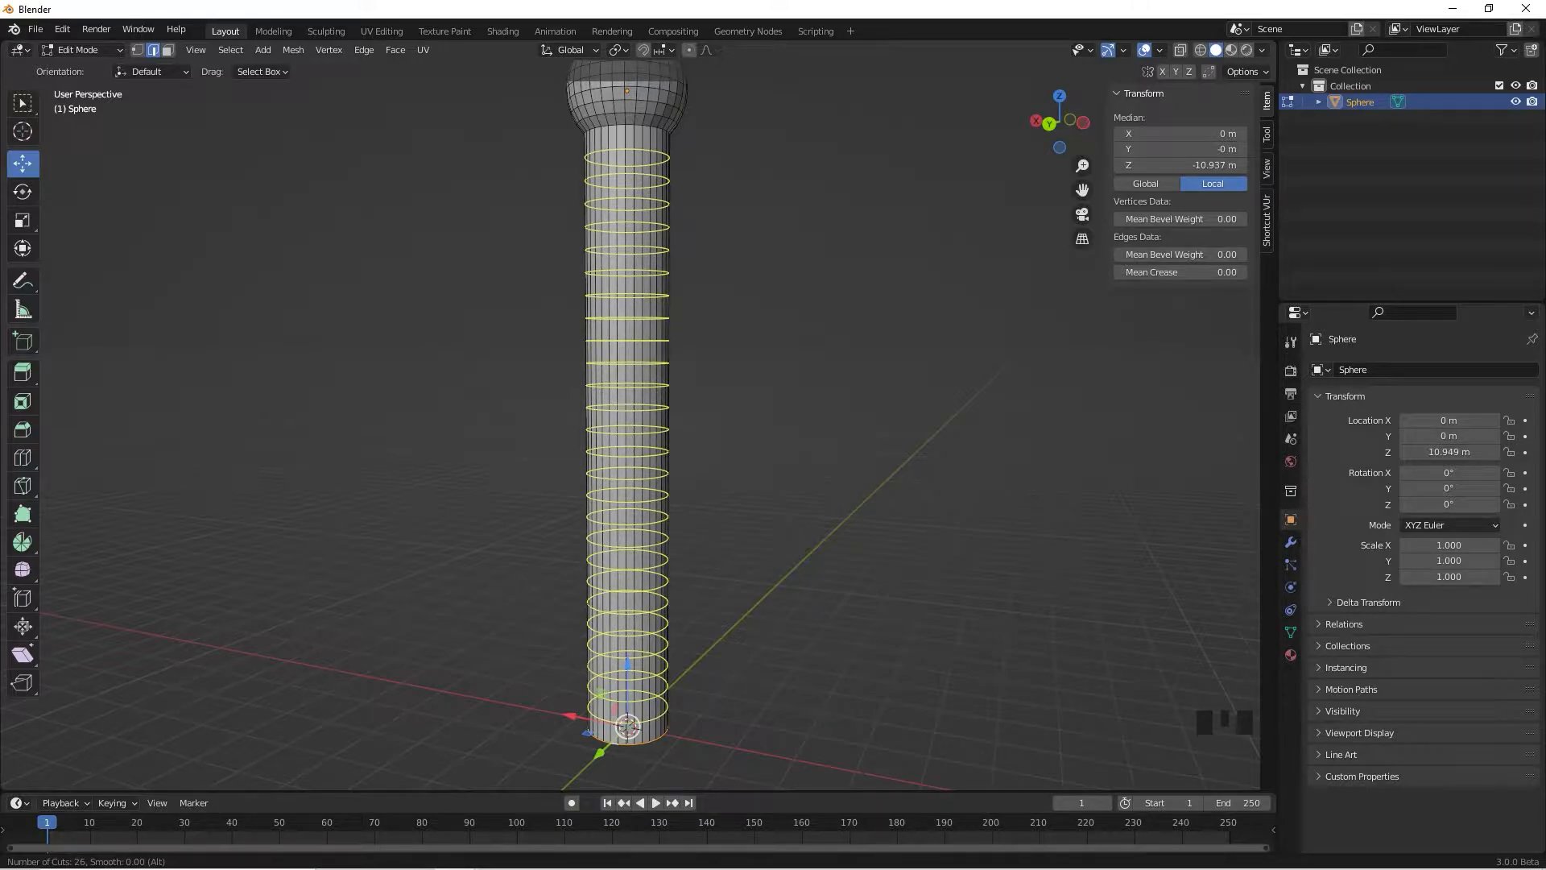
{"action": "left_click", "coordinate": [626, 403]}
{"action": "right_click", "coordinate": [627, 403]}
Inspect the new loop cuts along the column's shaft and its flat underside from below
{"action": "scroll", "coordinate": [794, 511], "scroll_direction": "down", "scroll_amount": 2}
{"action": "middle_click_drag", "start_coordinate": [794, 511], "coordinate": [732, 525]}
{"action": "scroll", "coordinate": [823, 583], "scroll_direction": "up", "scroll_amount": 5}
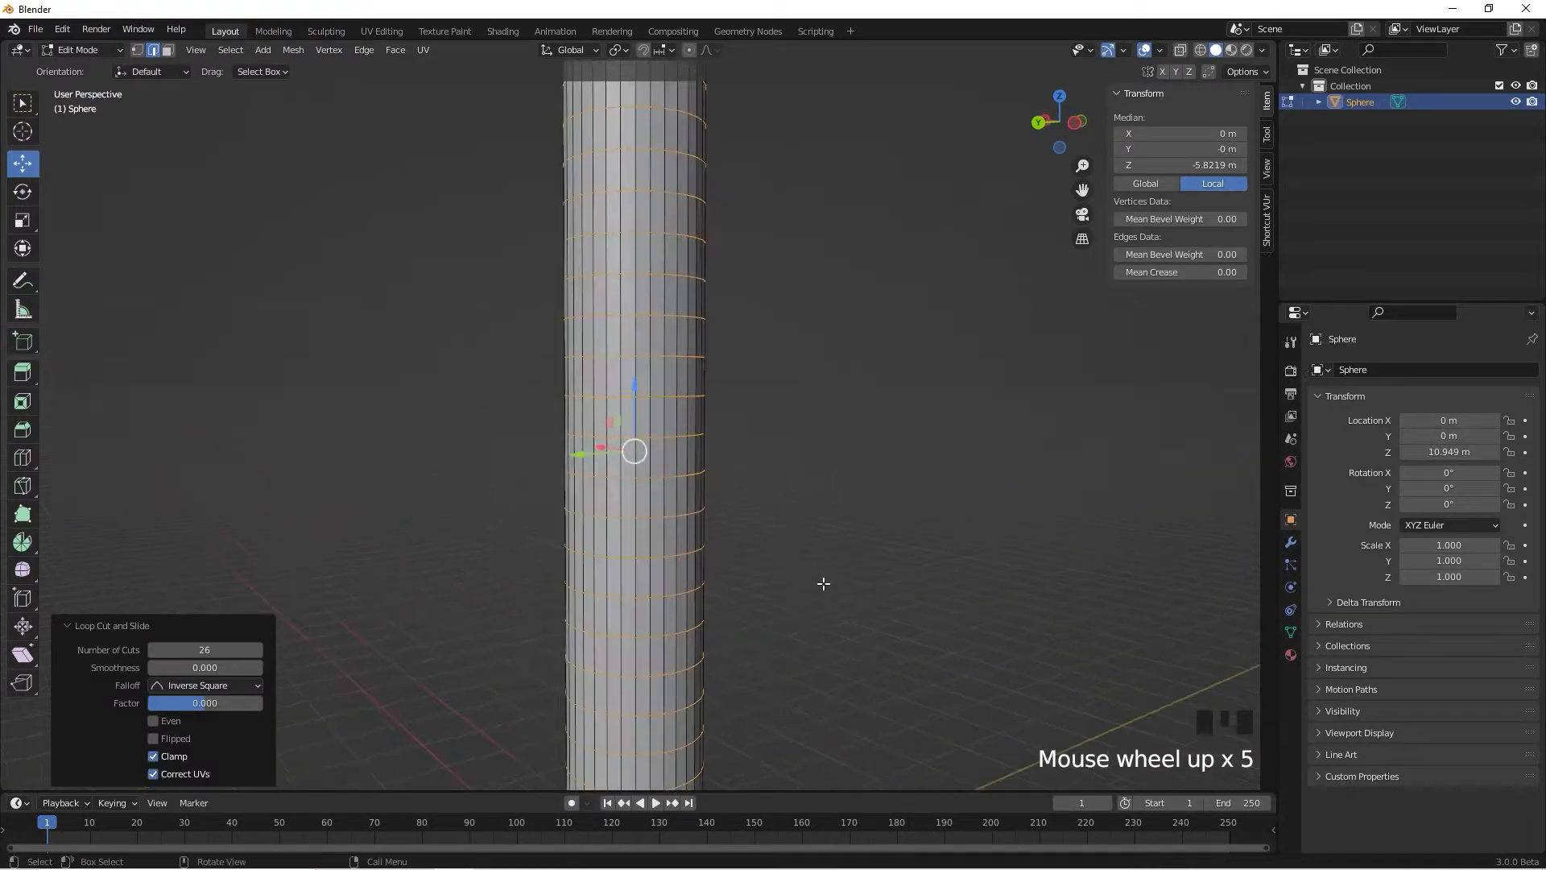
{"action": "middle_click_drag", "start_coordinate": [823, 583], "coordinate": [795, 503]}
{"action": "scroll", "coordinate": [790, 652], "scroll_direction": "down", "scroll_amount": 5}
{"action": "scroll", "coordinate": [828, 717], "scroll_direction": "up", "scroll_amount": 4}
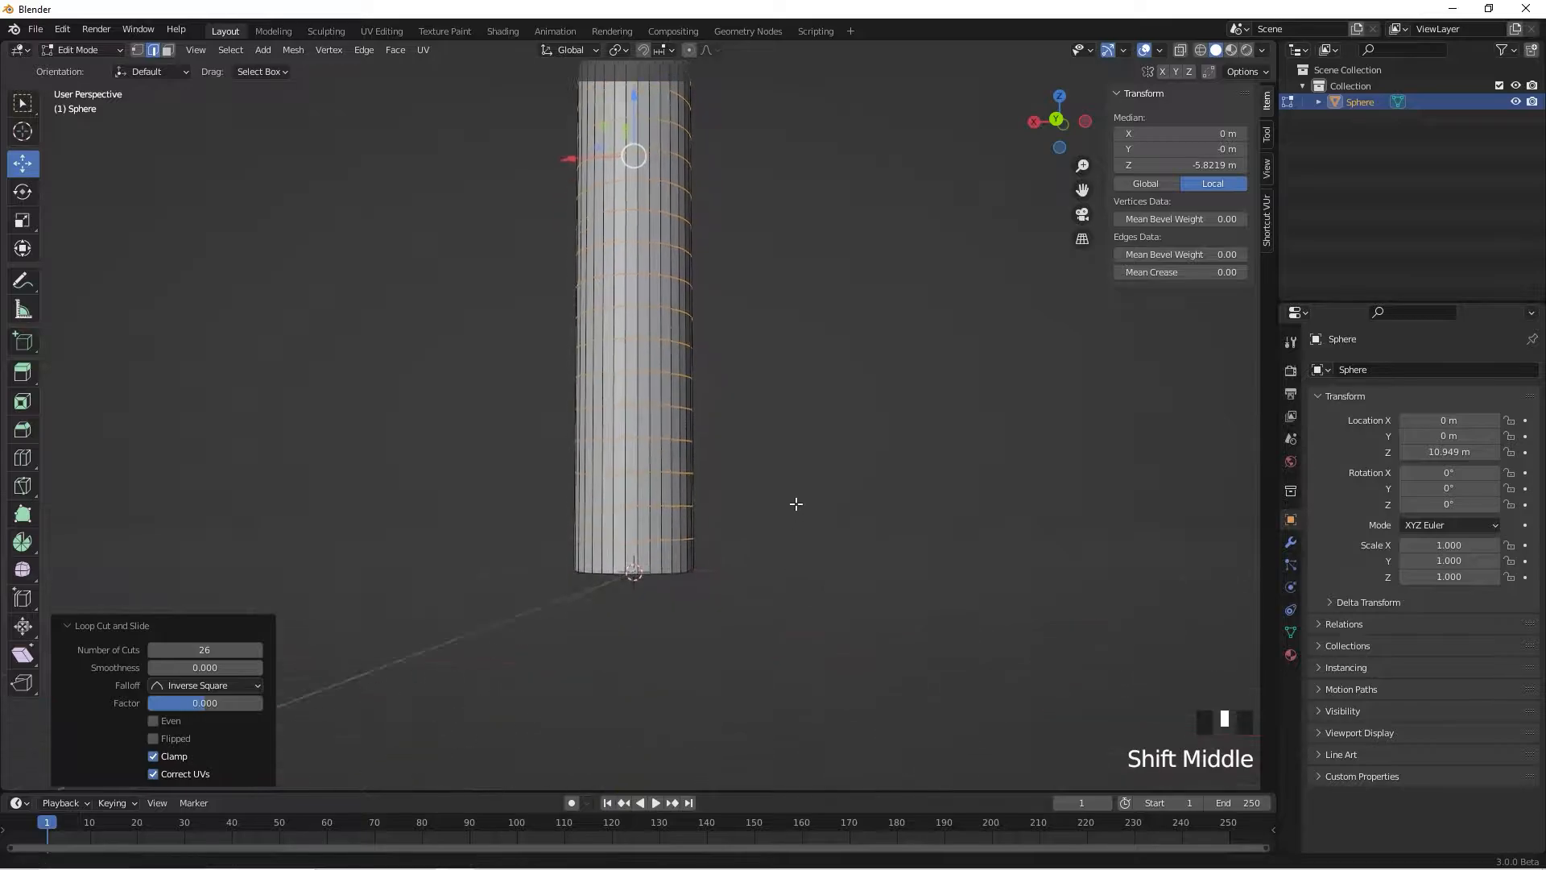
{"action": "scroll", "coordinate": [818, 680], "scroll_direction": "up", "scroll_amount": 3}
{"action": "middle_click_drag", "start_coordinate": [818, 680], "coordinate": [825, 500], "text": "shift"}
{"action": "scroll", "coordinate": [835, 636], "scroll_direction": "up", "scroll_amount": 4}
{"action": "scroll", "coordinate": [811, 486], "scroll_direction": "up", "scroll_amount": 2}
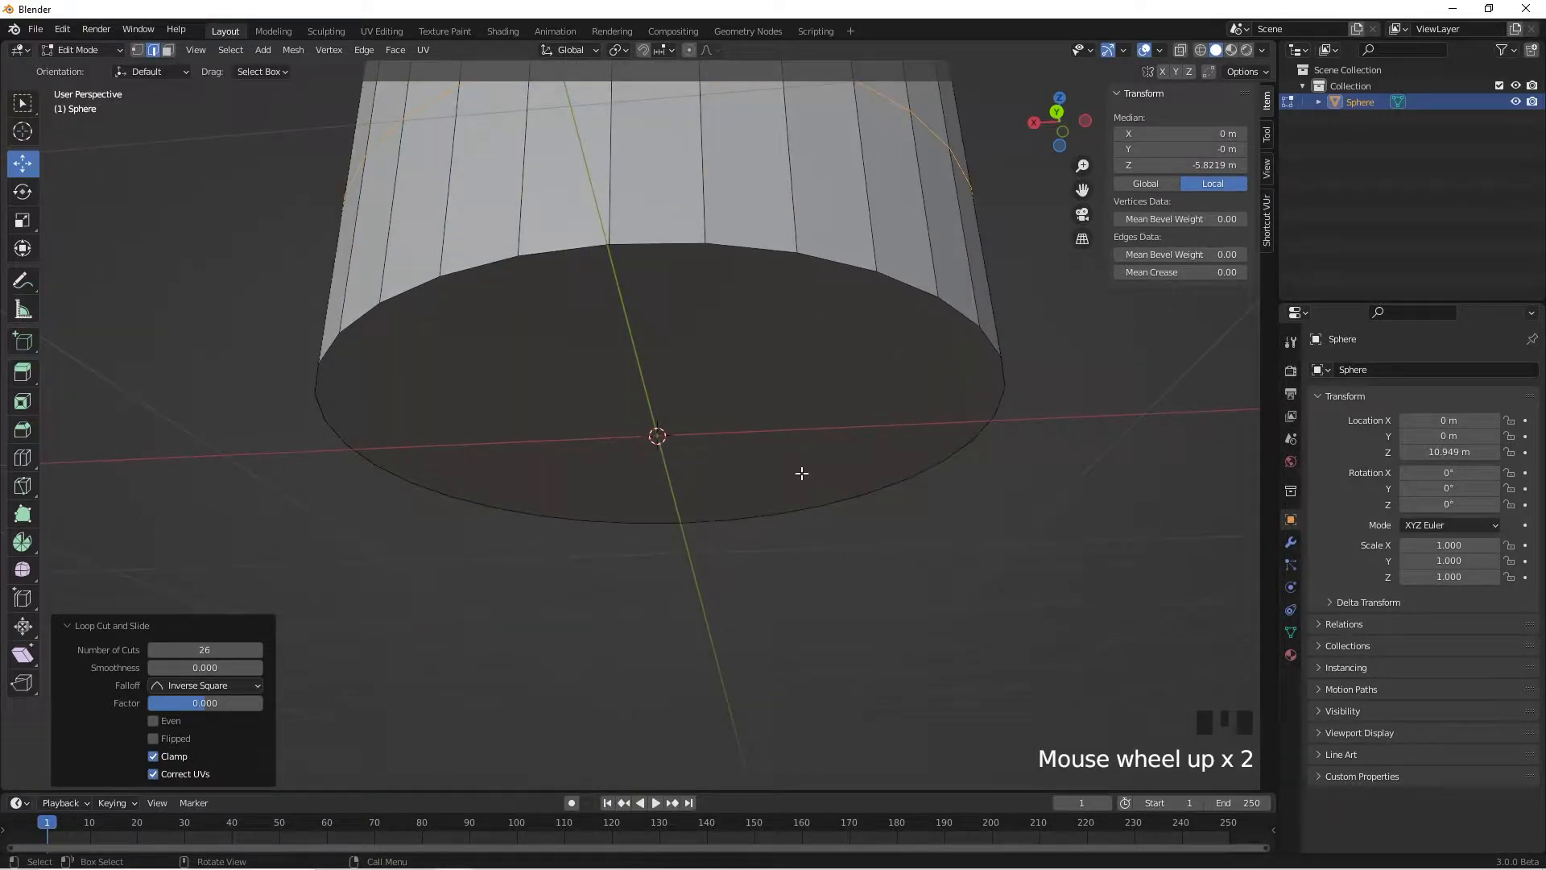
Switch to vertex selection, clear the current selection and select the underside rim vertex on the positive Y axis
{"action": "left_click", "coordinate": [138, 50]}
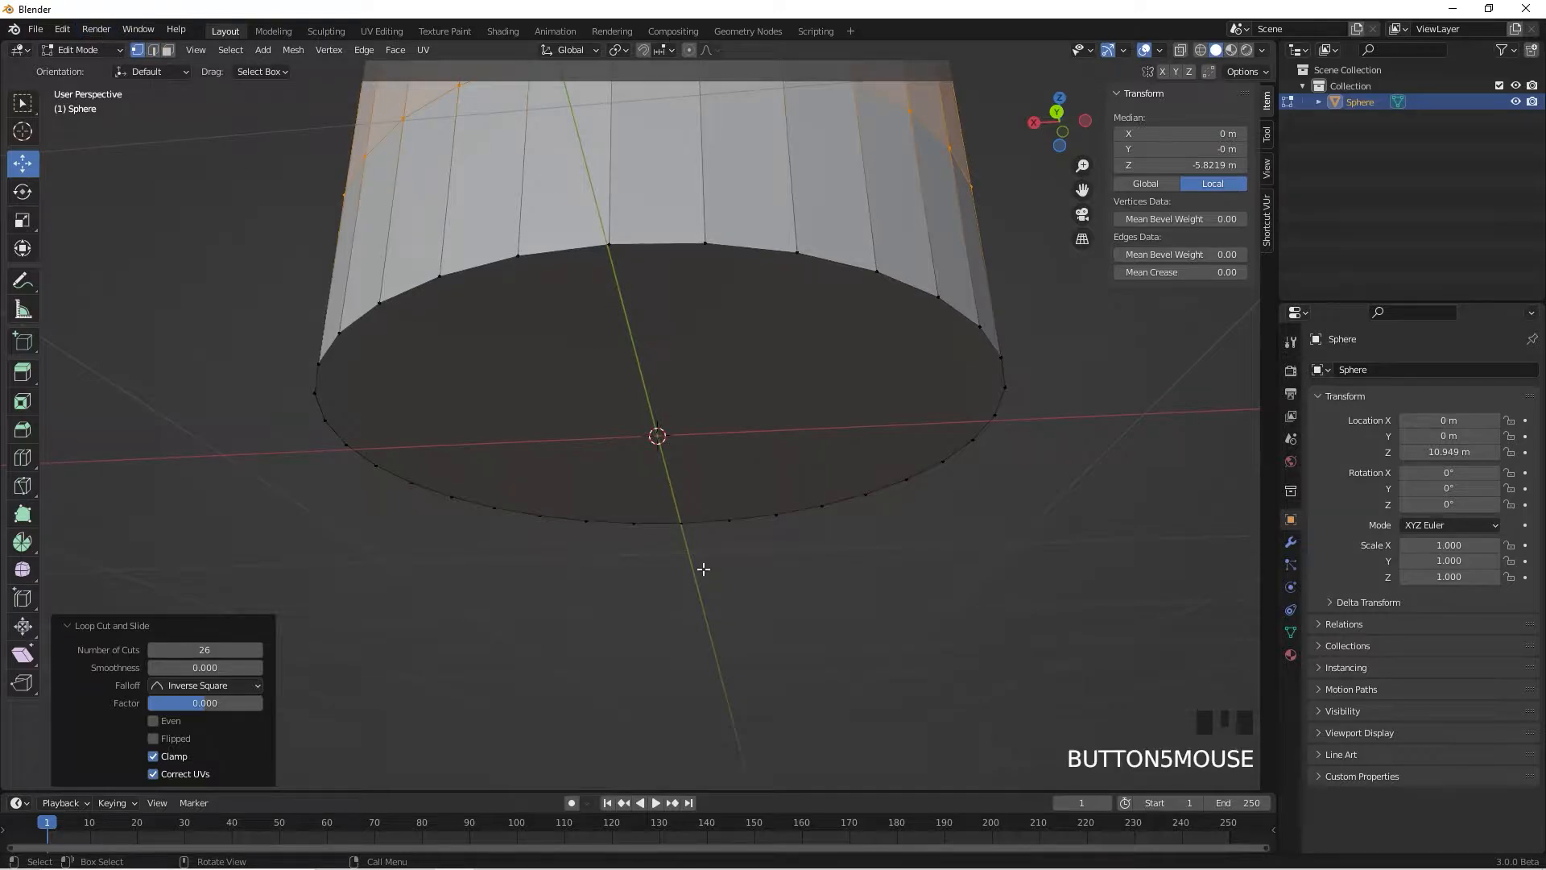
{"action": "scroll", "coordinate": [524, 515], "scroll_direction": "down", "scroll_amount": 2}
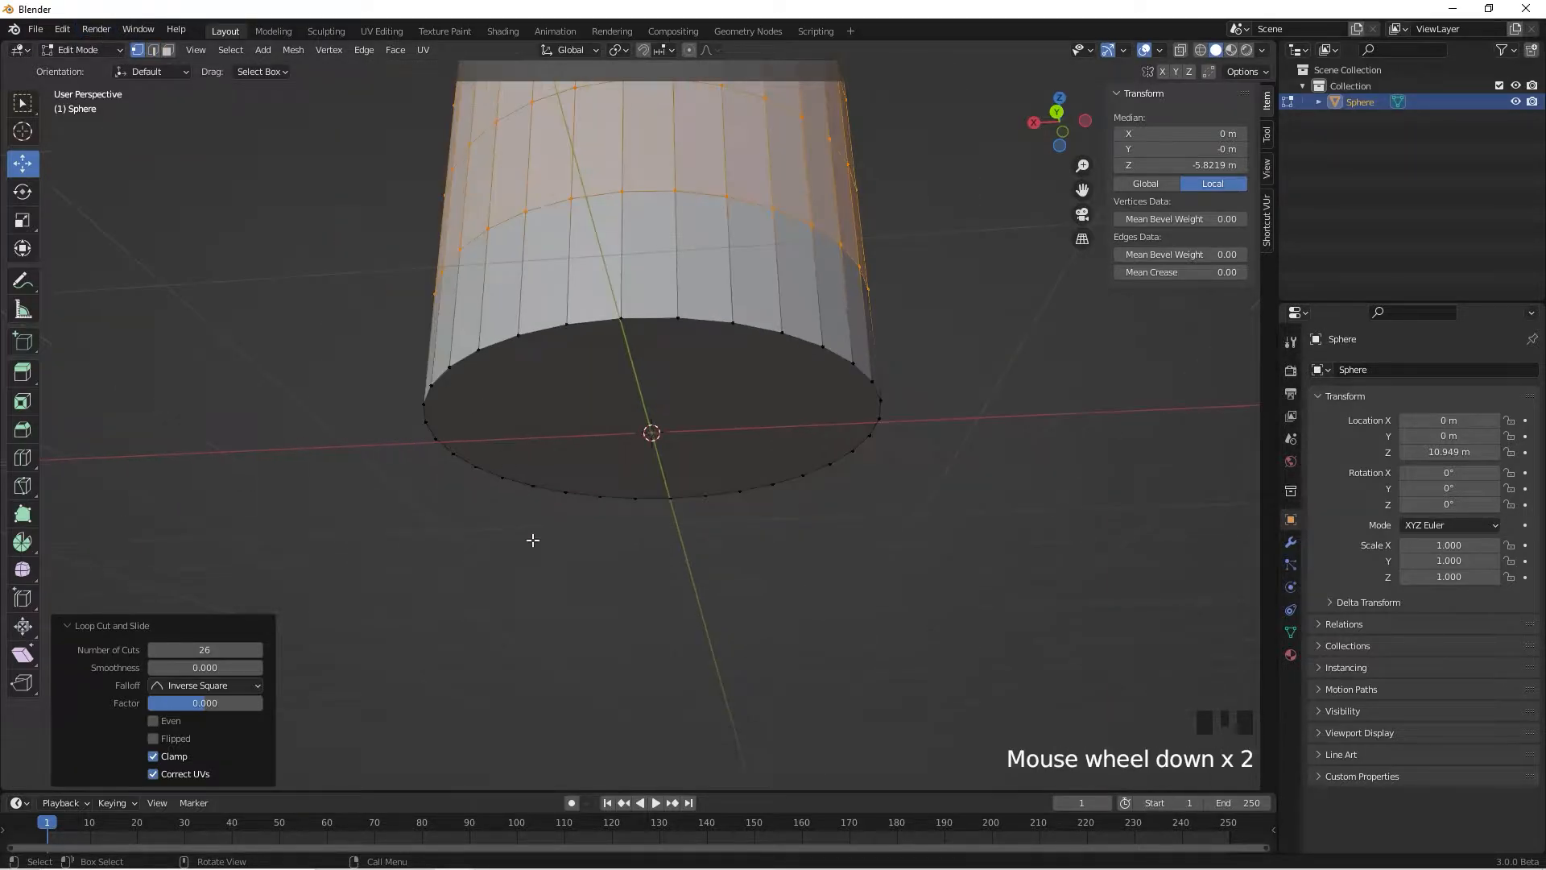
{"action": "left_click", "coordinate": [541, 610]}
{"action": "scroll", "coordinate": [542, 614], "scroll_direction": "up", "scroll_amount": 1}
{"action": "middle_click_drag", "start_coordinate": [565, 536], "coordinate": [557, 542]}
{"action": "scroll", "coordinate": [585, 409], "scroll_direction": "up", "scroll_amount": 1}
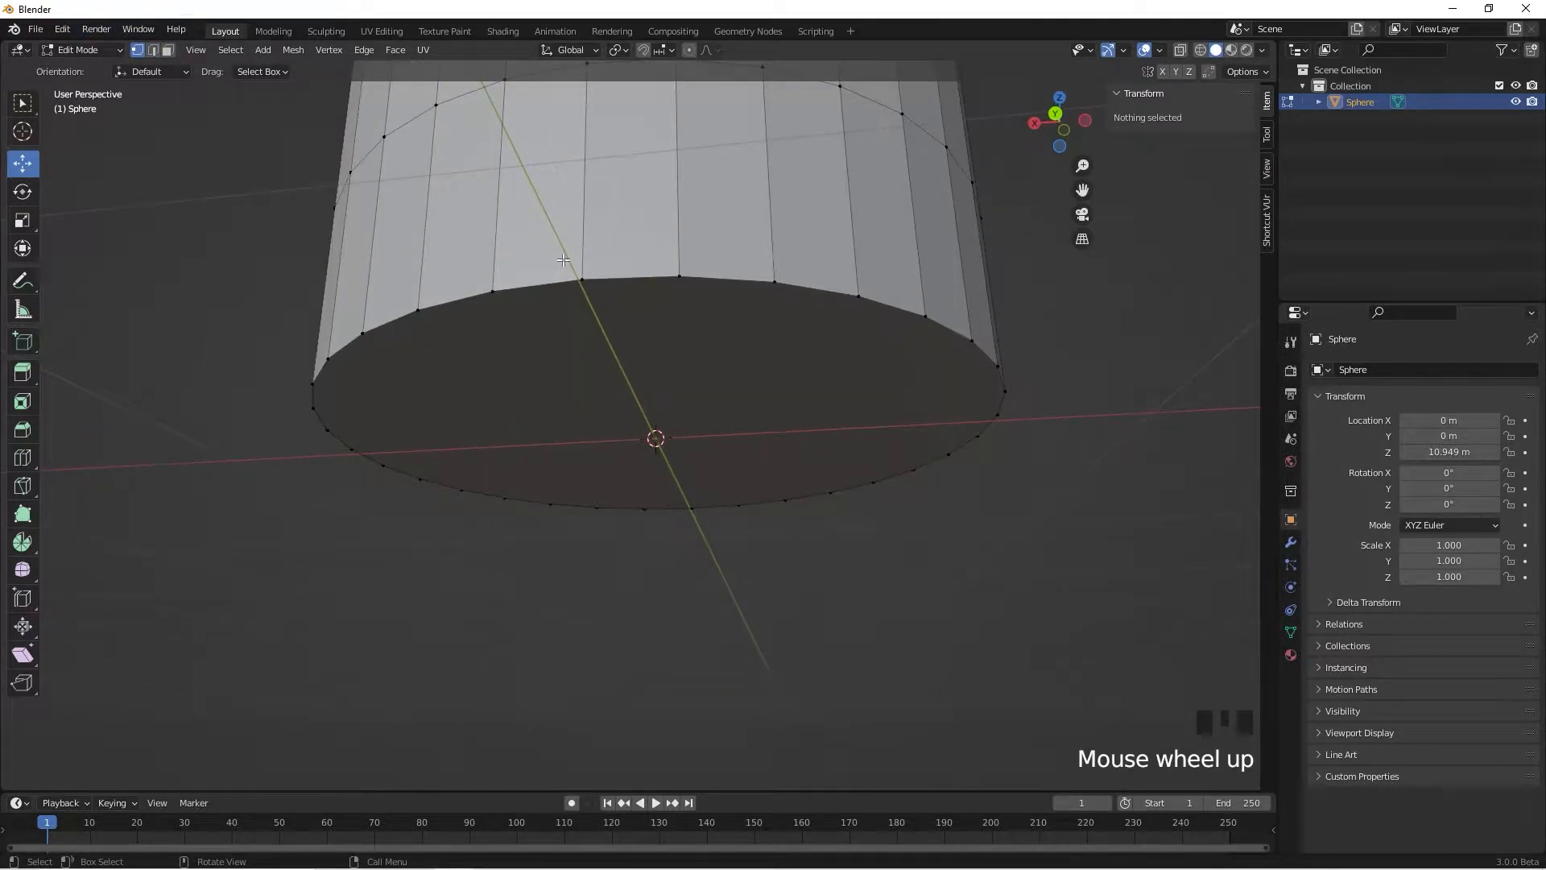
{"action": "left_click_drag", "start_coordinate": [559, 274], "coordinate": [634, 324]}
{"action": "middle_click_drag", "start_coordinate": [667, 423], "coordinate": [659, 512]}
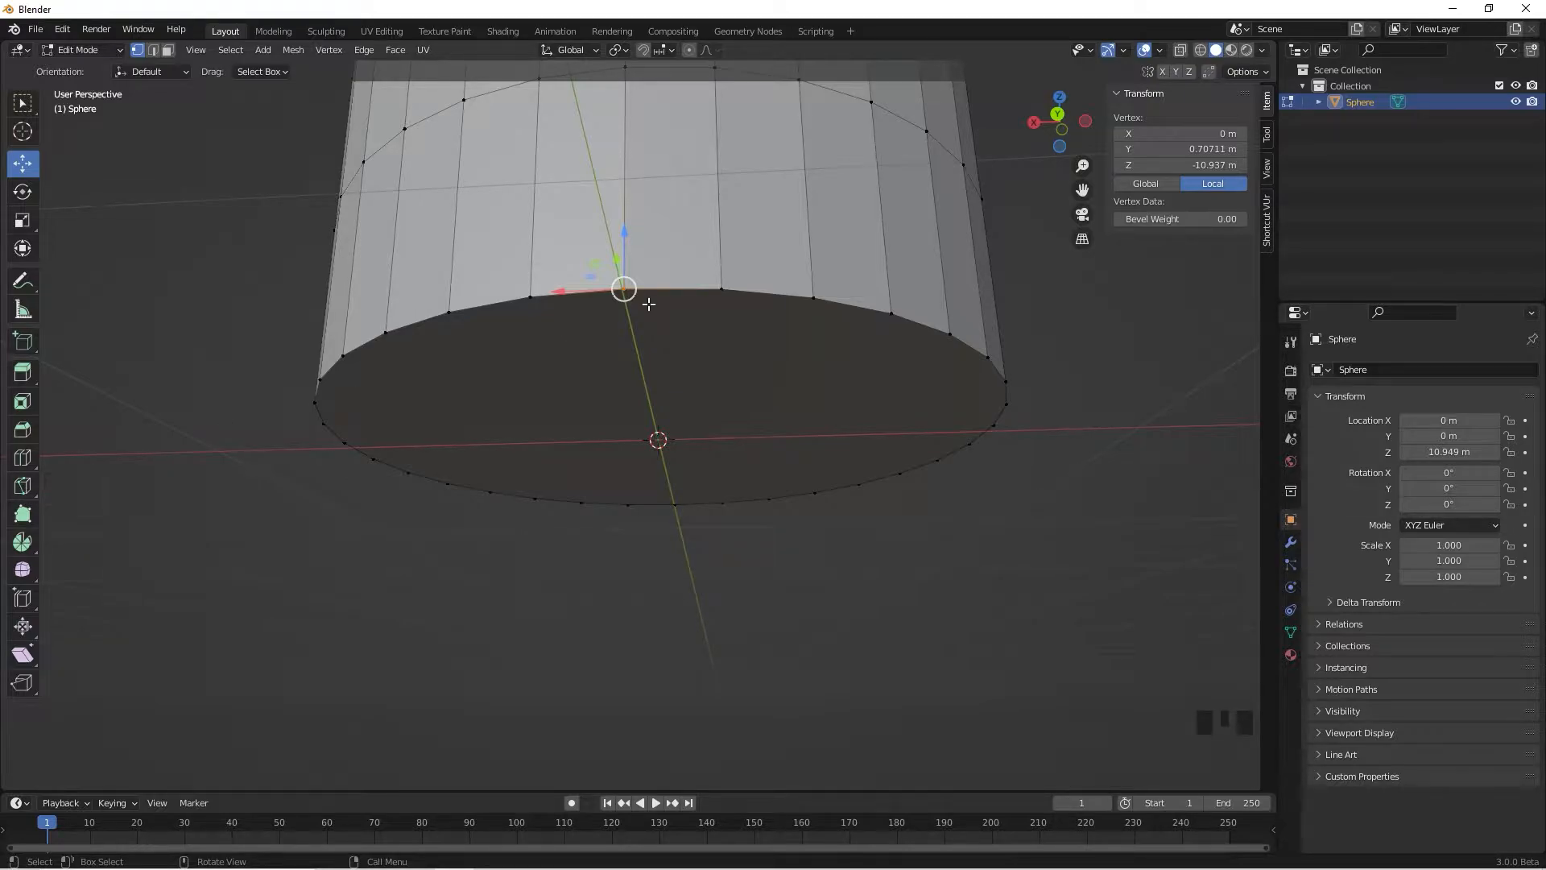
Knife-cut the column's bottom face along the Y axis between the two opposite rim vertices
{"action": "left_click", "coordinate": [23, 486]}
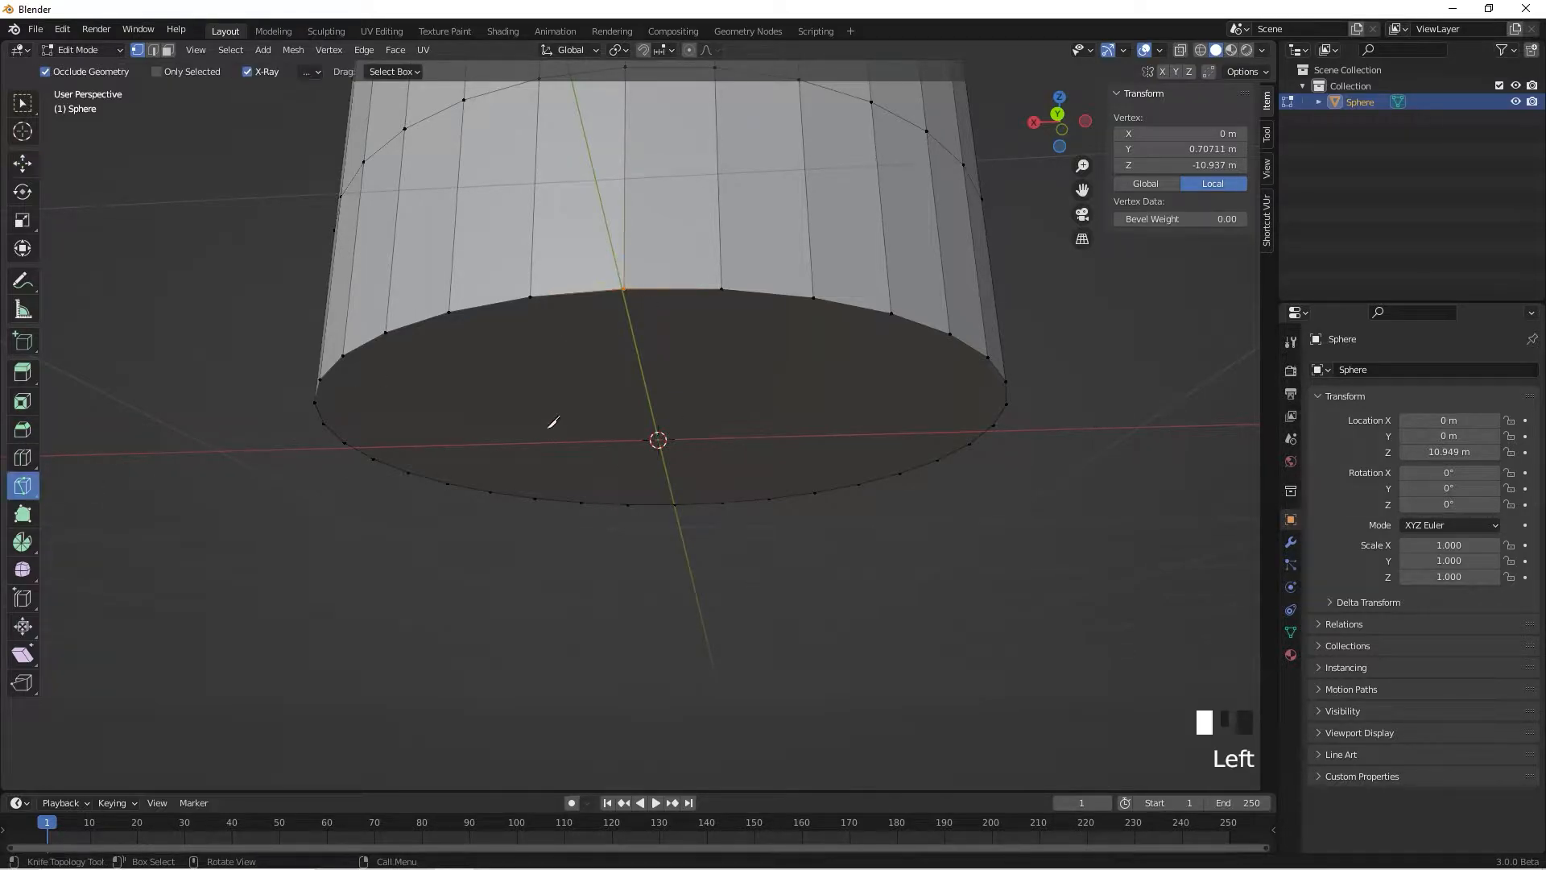
{"action": "middle_click_drag", "start_coordinate": [553, 424], "coordinate": [566, 414]}
{"action": "scroll", "coordinate": [545, 361], "scroll_direction": "up", "scroll_amount": 2}
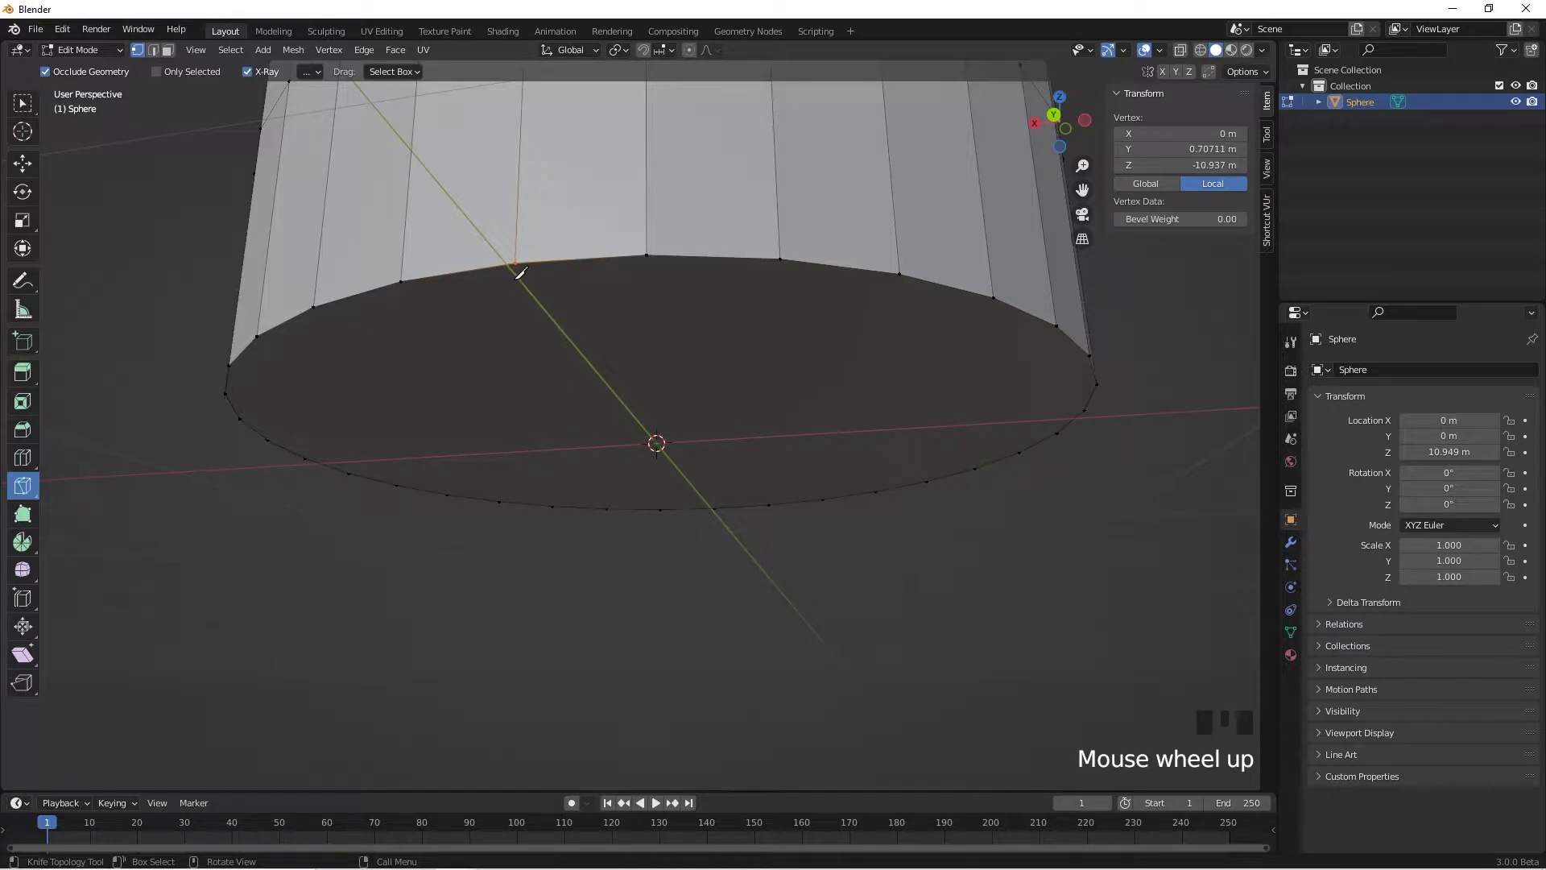
{"action": "left_click", "coordinate": [515, 263]}
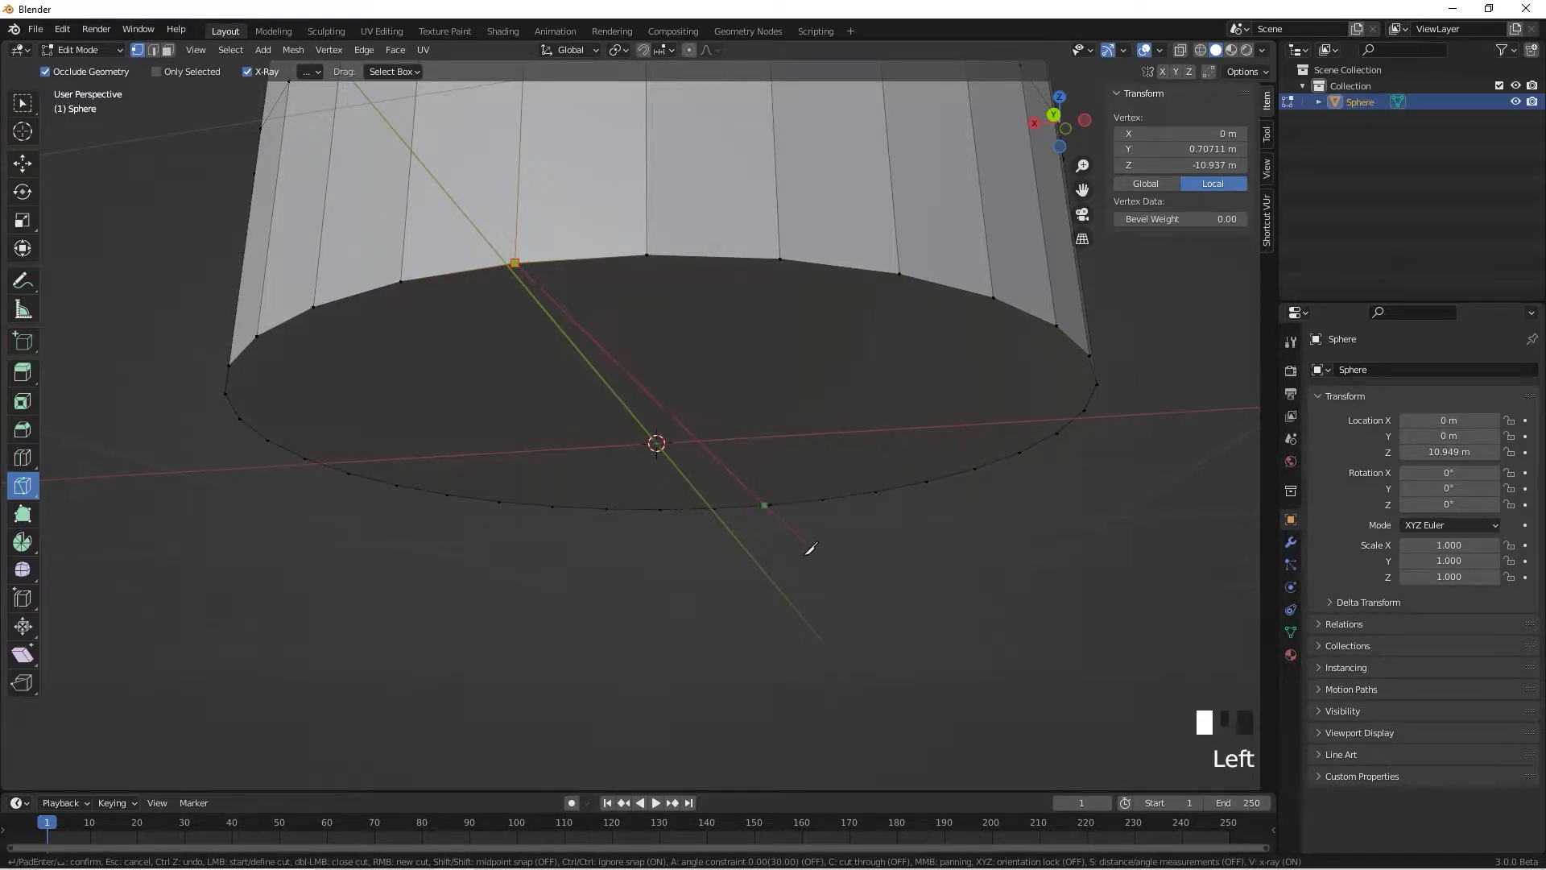
{"action": "middle_click_drag", "start_coordinate": [811, 548], "coordinate": [842, 469], "text": "shift"}
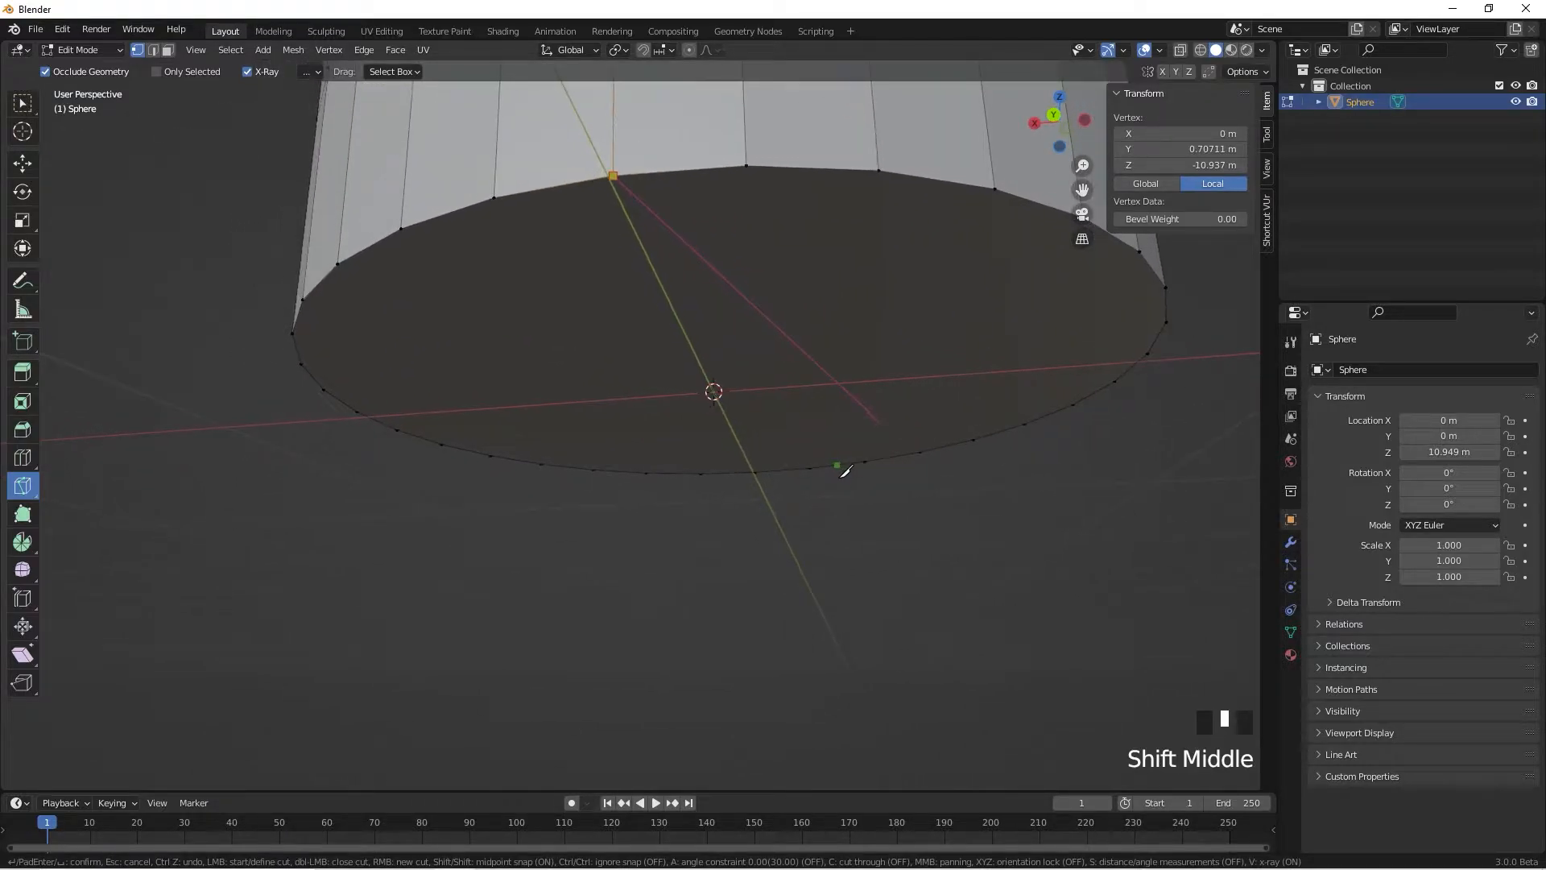
{"action": "left_click", "coordinate": [755, 472]}
{"action": "key", "text": "Return"}
Knife-cut the bottom face a second time along the X axis between opposite rim vertices, crossing the first cut
{"action": "middle_click_drag", "start_coordinate": [821, 432], "coordinate": [683, 423]}
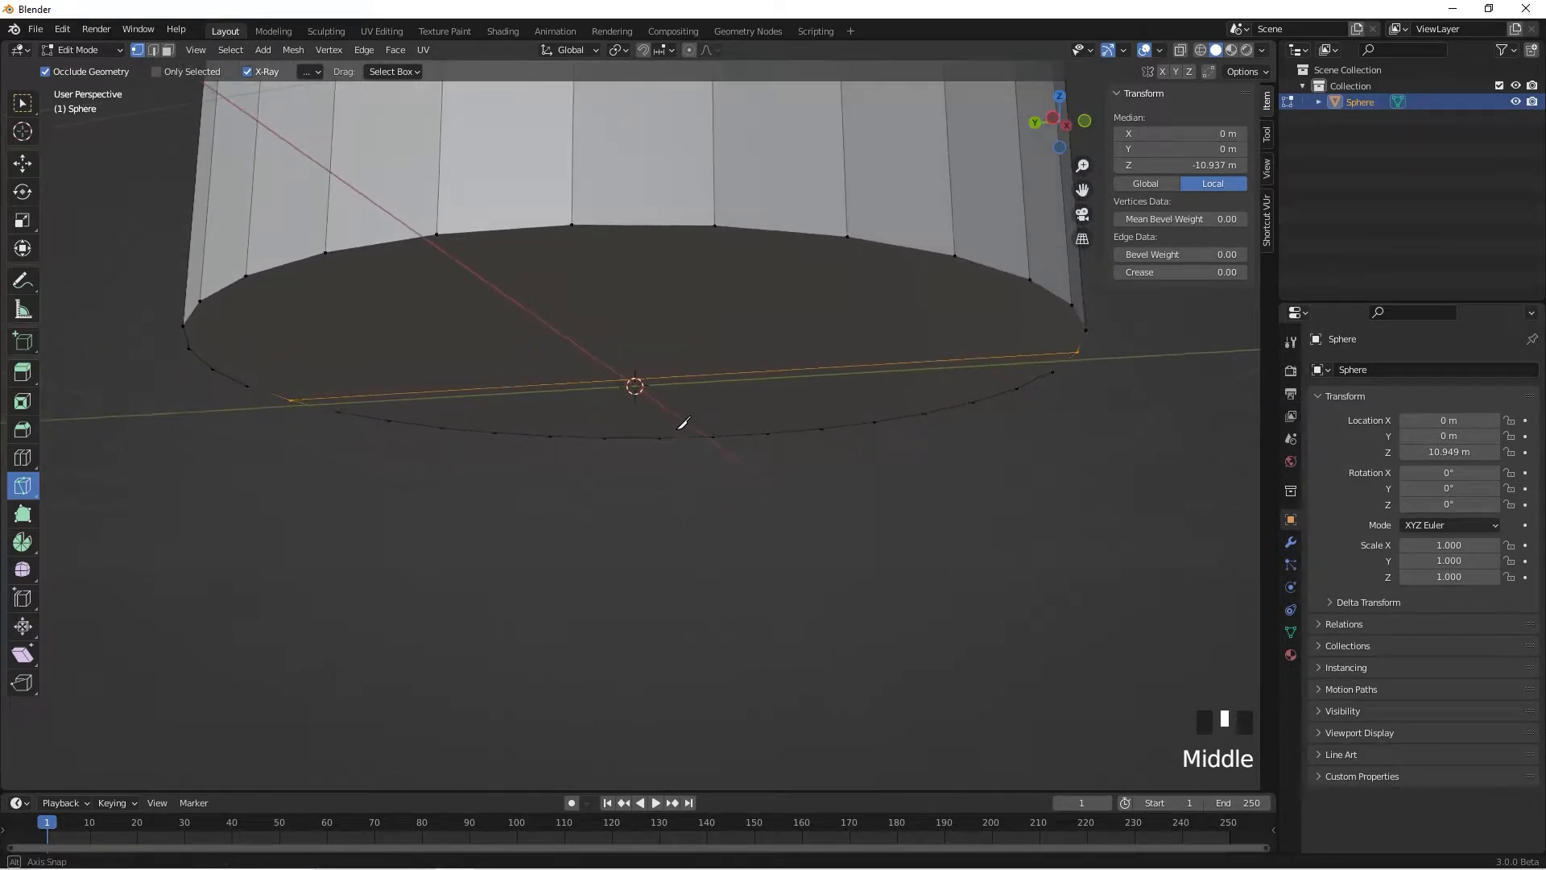
{"action": "left_click", "coordinate": [438, 237]}
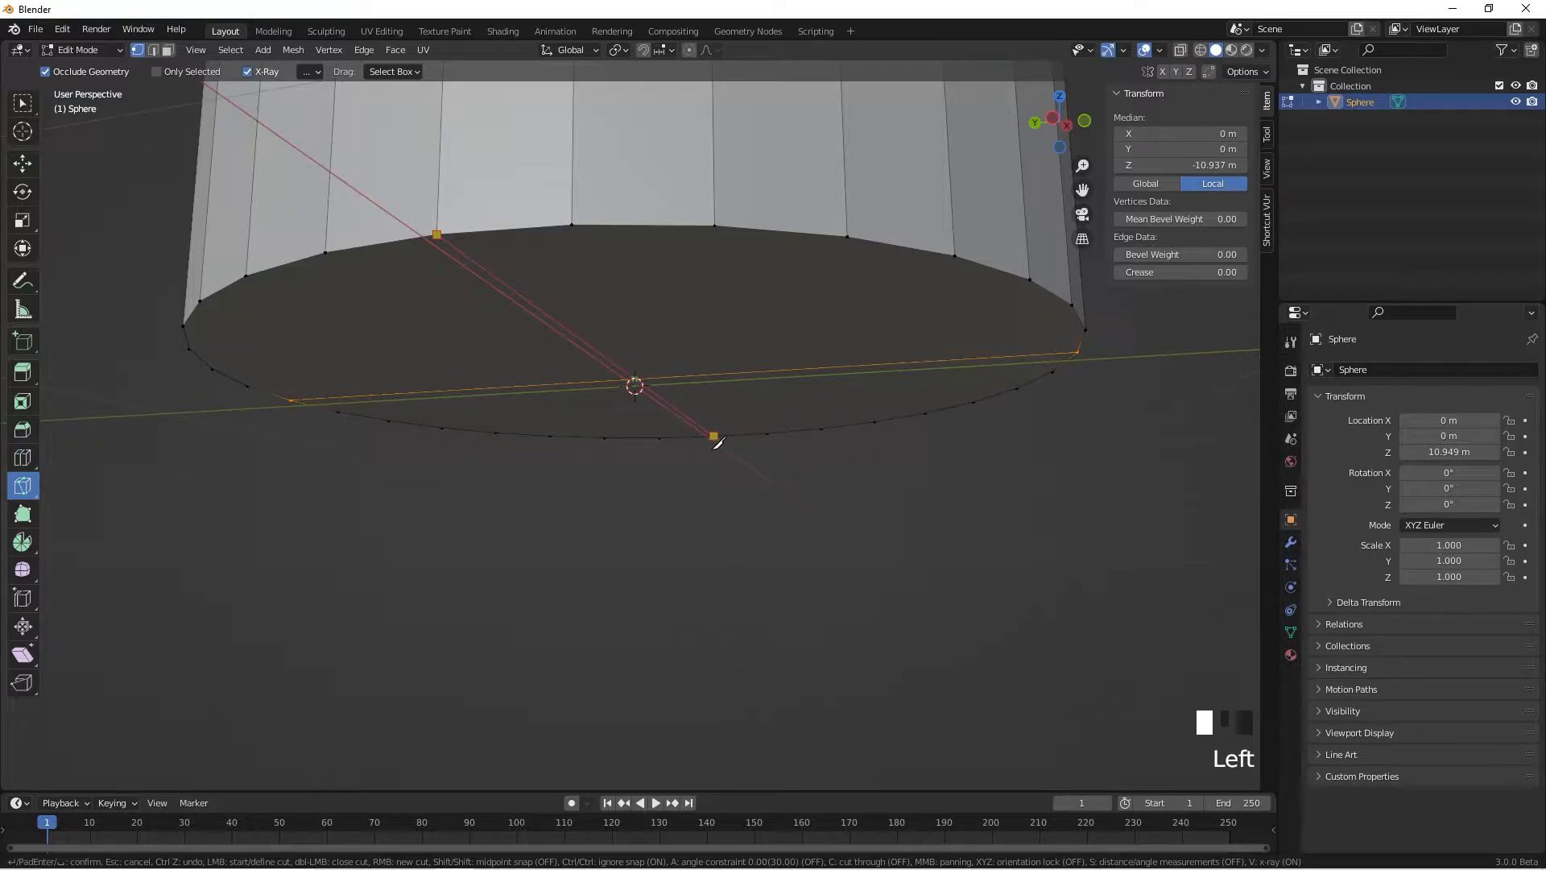
{"action": "left_click", "coordinate": [714, 437]}
{"action": "key", "text": "Return"}
{"action": "middle_click_drag", "start_coordinate": [644, 299], "coordinate": [649, 303]}
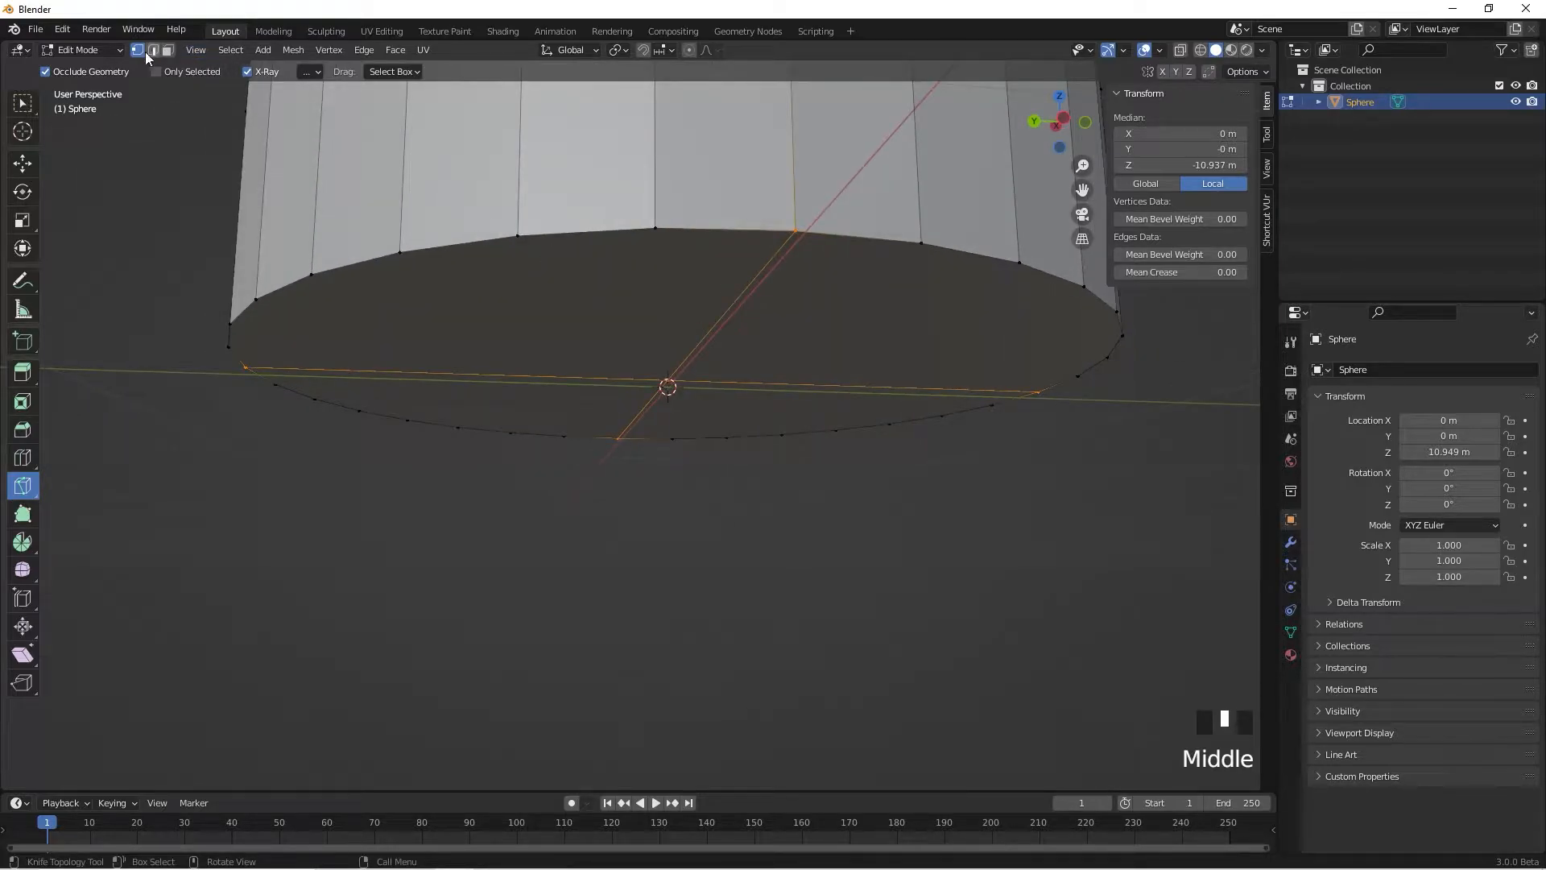
Return to the Move tool, clear the selection and select the vertex at the centre of the bottom face
{"action": "left_click", "coordinate": [23, 163]}
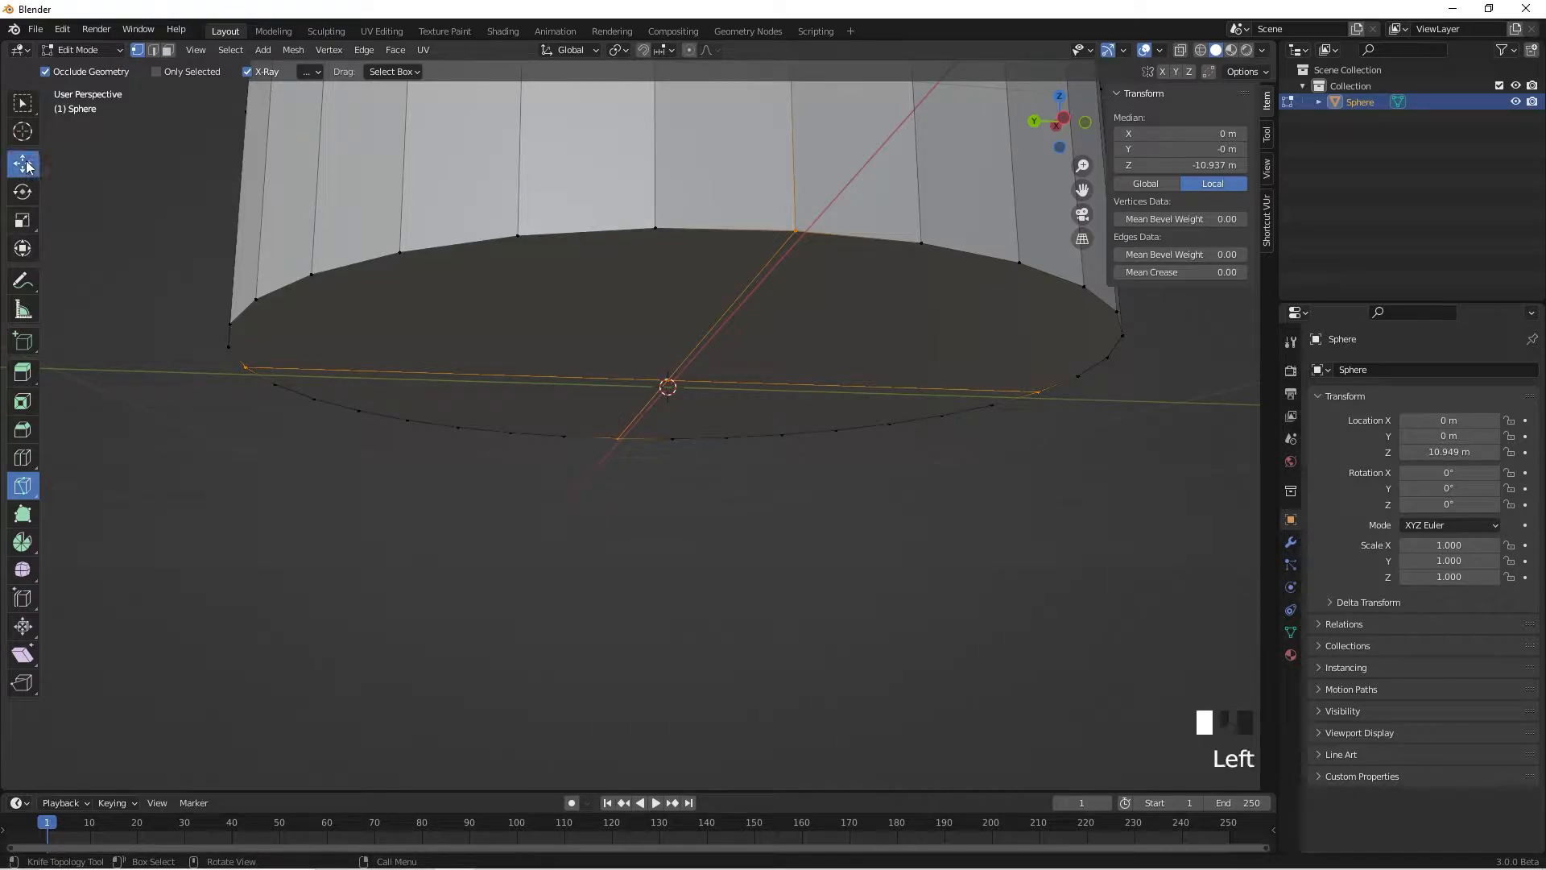
{"action": "middle_click_drag", "start_coordinate": [591, 378], "coordinate": [601, 331]}
{"action": "middle_click_drag", "start_coordinate": [583, 384], "coordinate": [697, 511]}
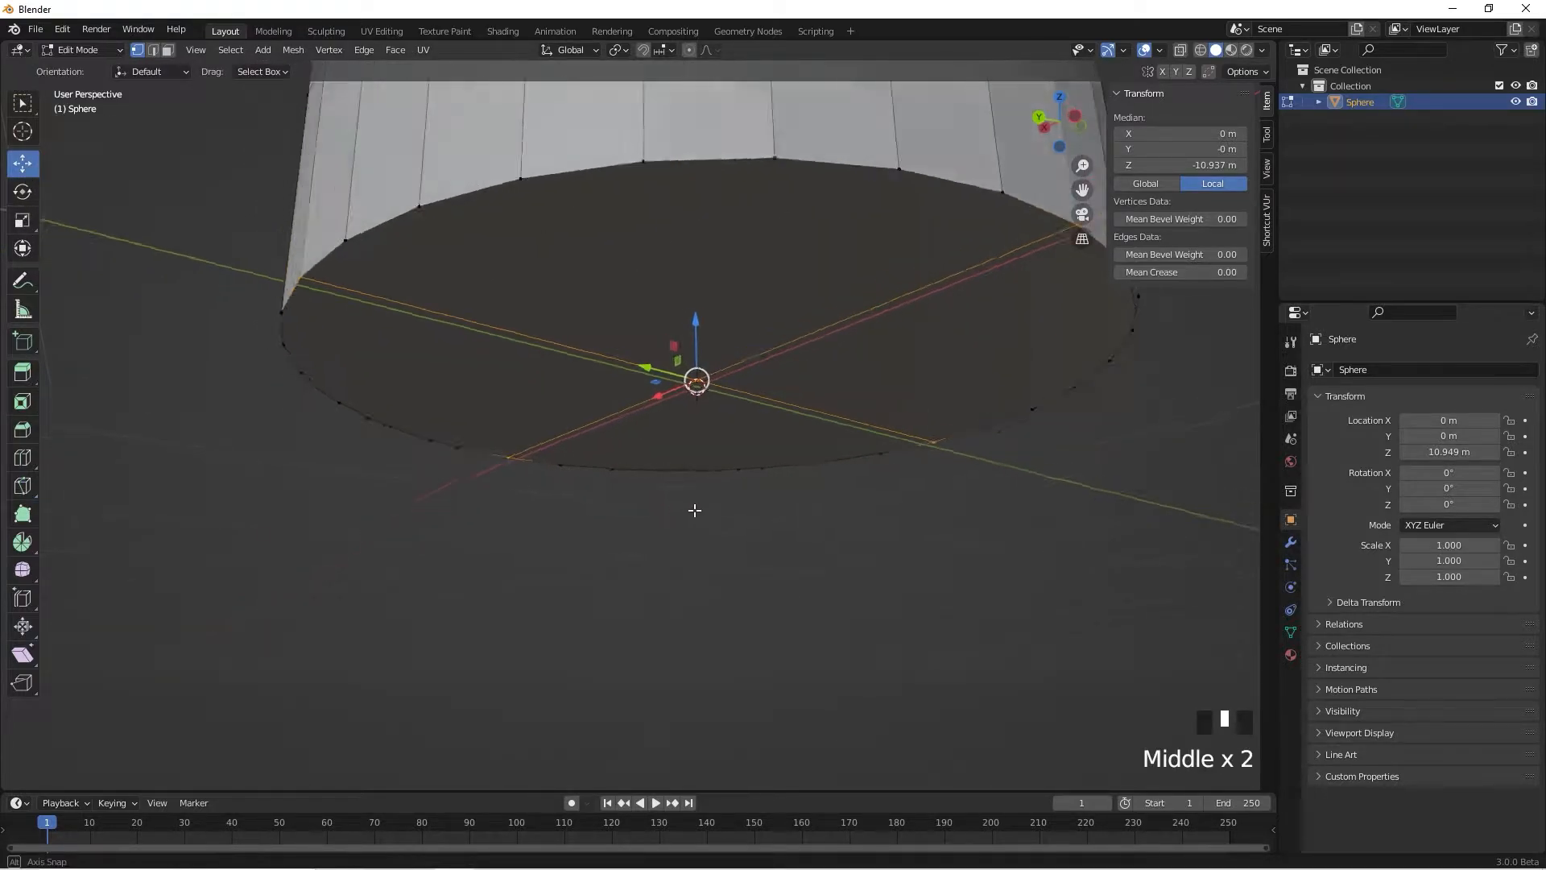
{"action": "scroll", "coordinate": [728, 507], "scroll_direction": "down", "scroll_amount": 2}
{"action": "scroll", "coordinate": [759, 649], "scroll_direction": "up", "scroll_amount": 2}
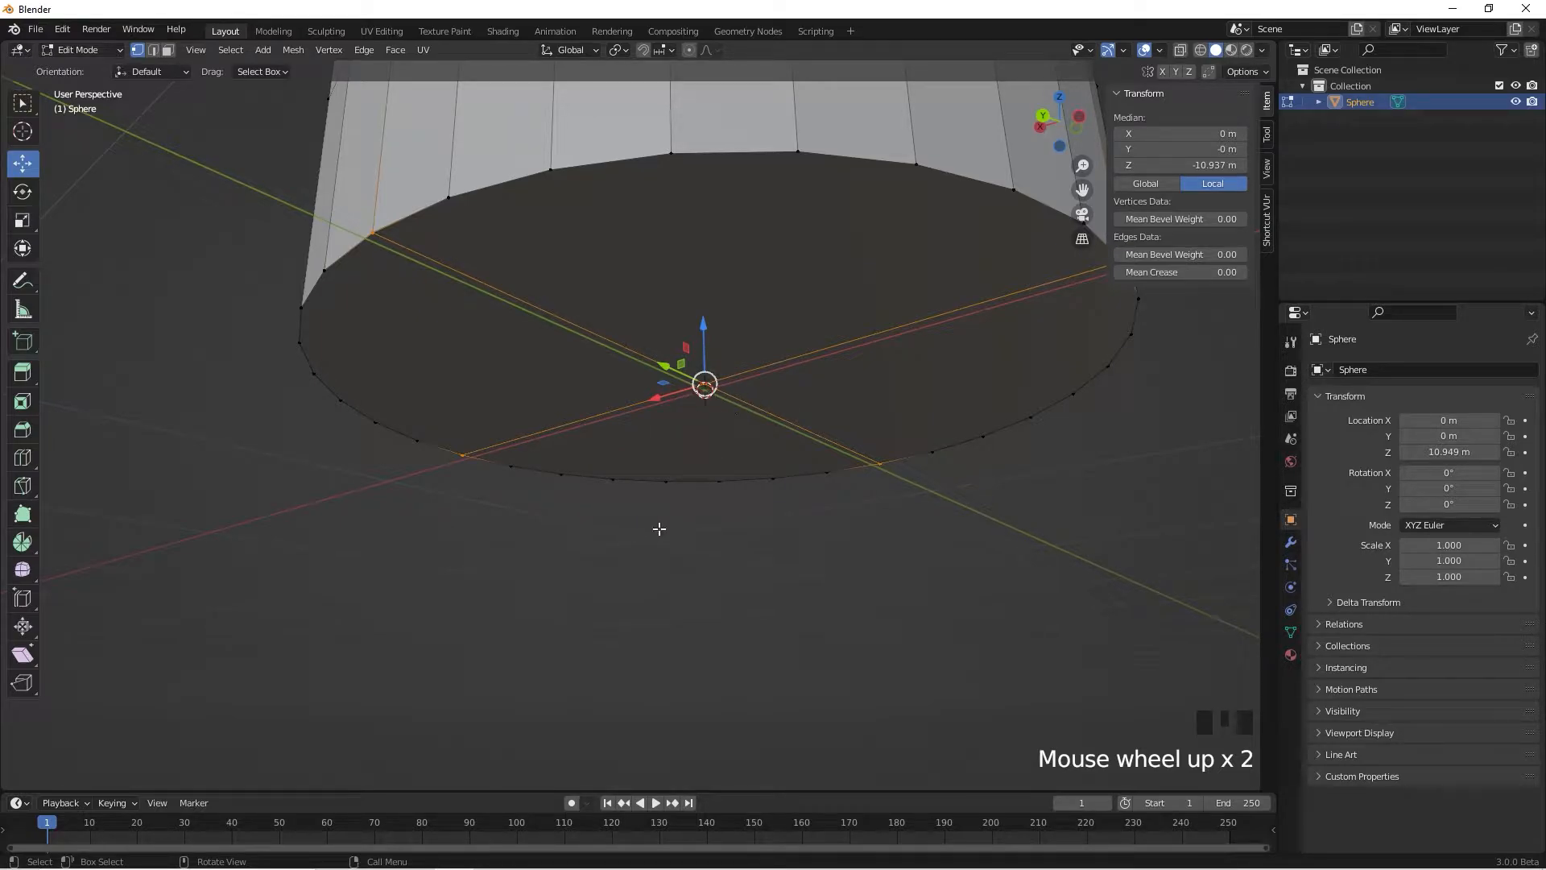
{"action": "scroll", "coordinate": [659, 528], "scroll_direction": "up", "scroll_amount": 1}
{"action": "left_click", "coordinate": [759, 409]}
{"action": "scroll", "coordinate": [744, 435], "scroll_direction": "down", "scroll_amount": 1}
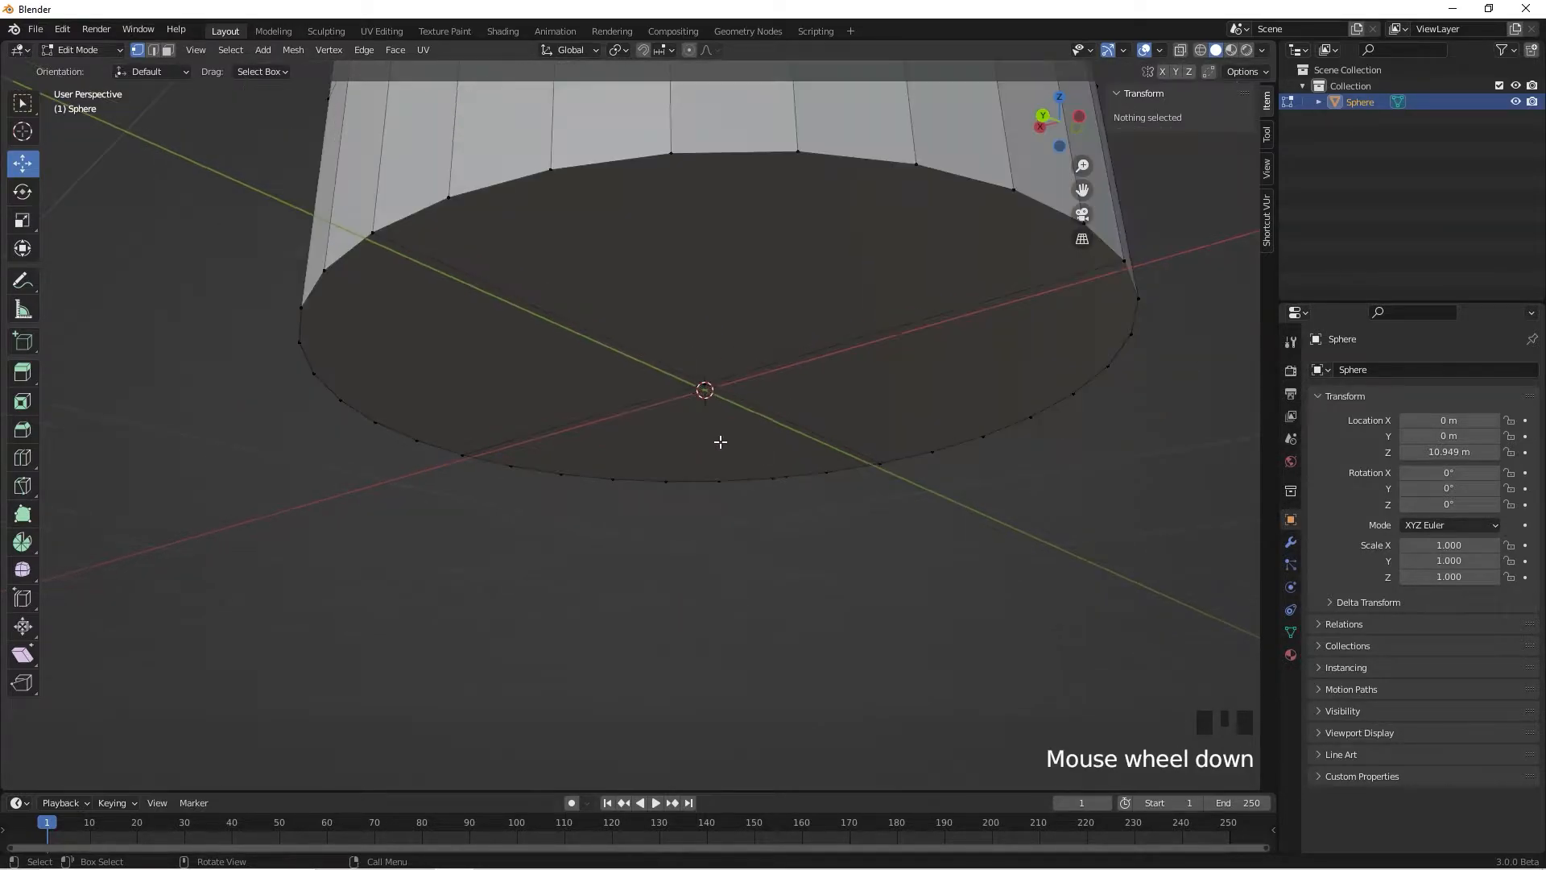
{"action": "middle_click_drag", "start_coordinate": [717, 442], "coordinate": [687, 521]}
{"action": "scroll", "coordinate": [680, 532], "scroll_direction": "up", "scroll_amount": 4}
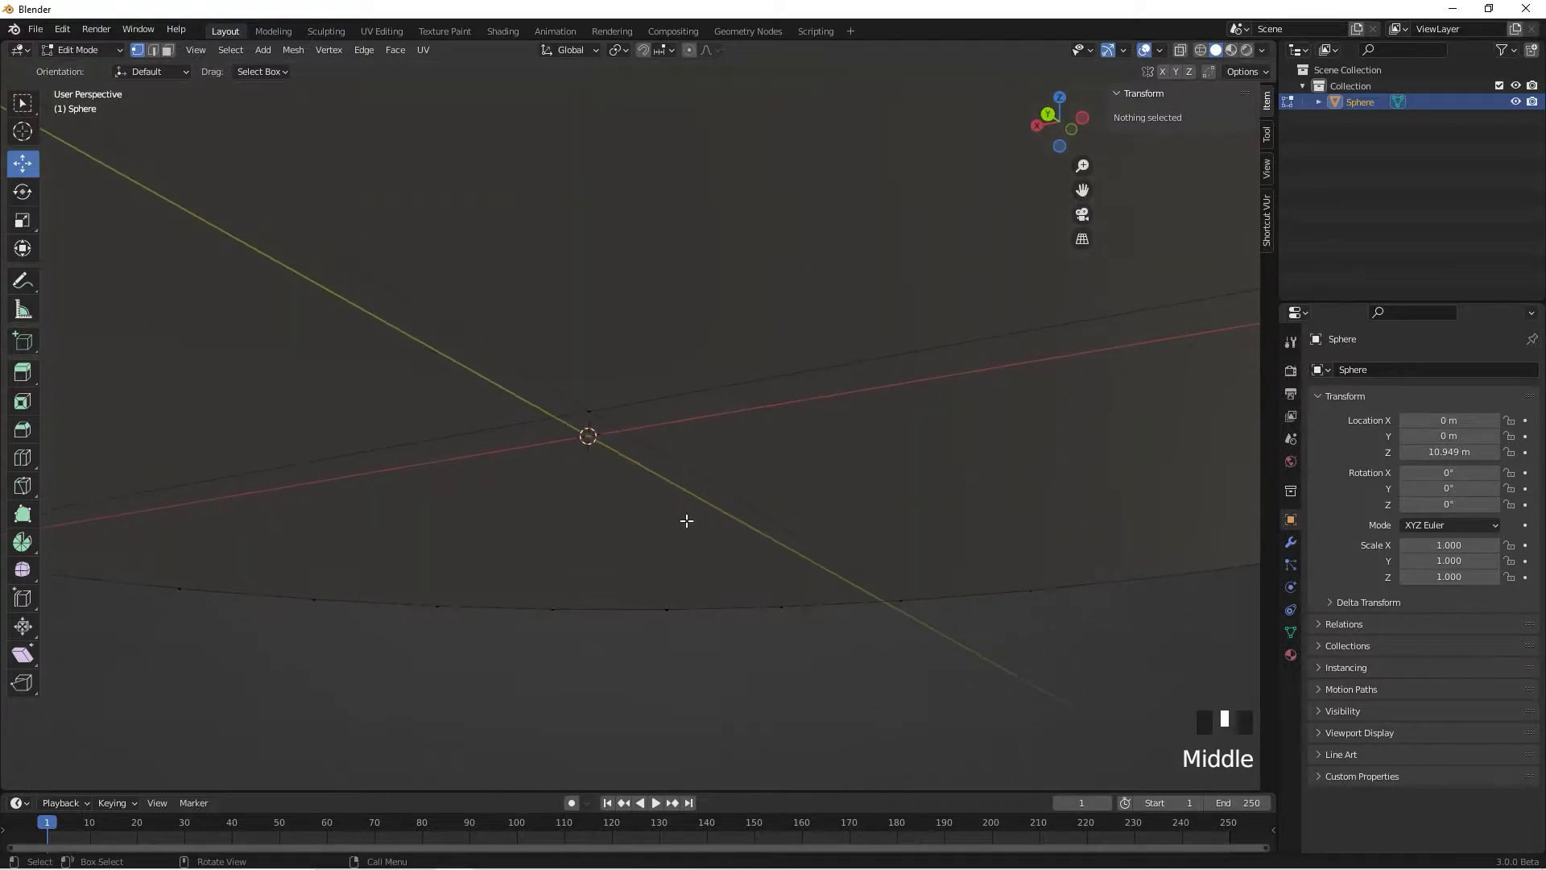
{"action": "left_click_drag", "start_coordinate": [370, 281], "coordinate": [696, 515]}
{"action": "scroll", "coordinate": [703, 528], "scroll_direction": "down", "scroll_amount": 11}
{"action": "middle_click_drag", "start_coordinate": [715, 520], "coordinate": [748, 502]}
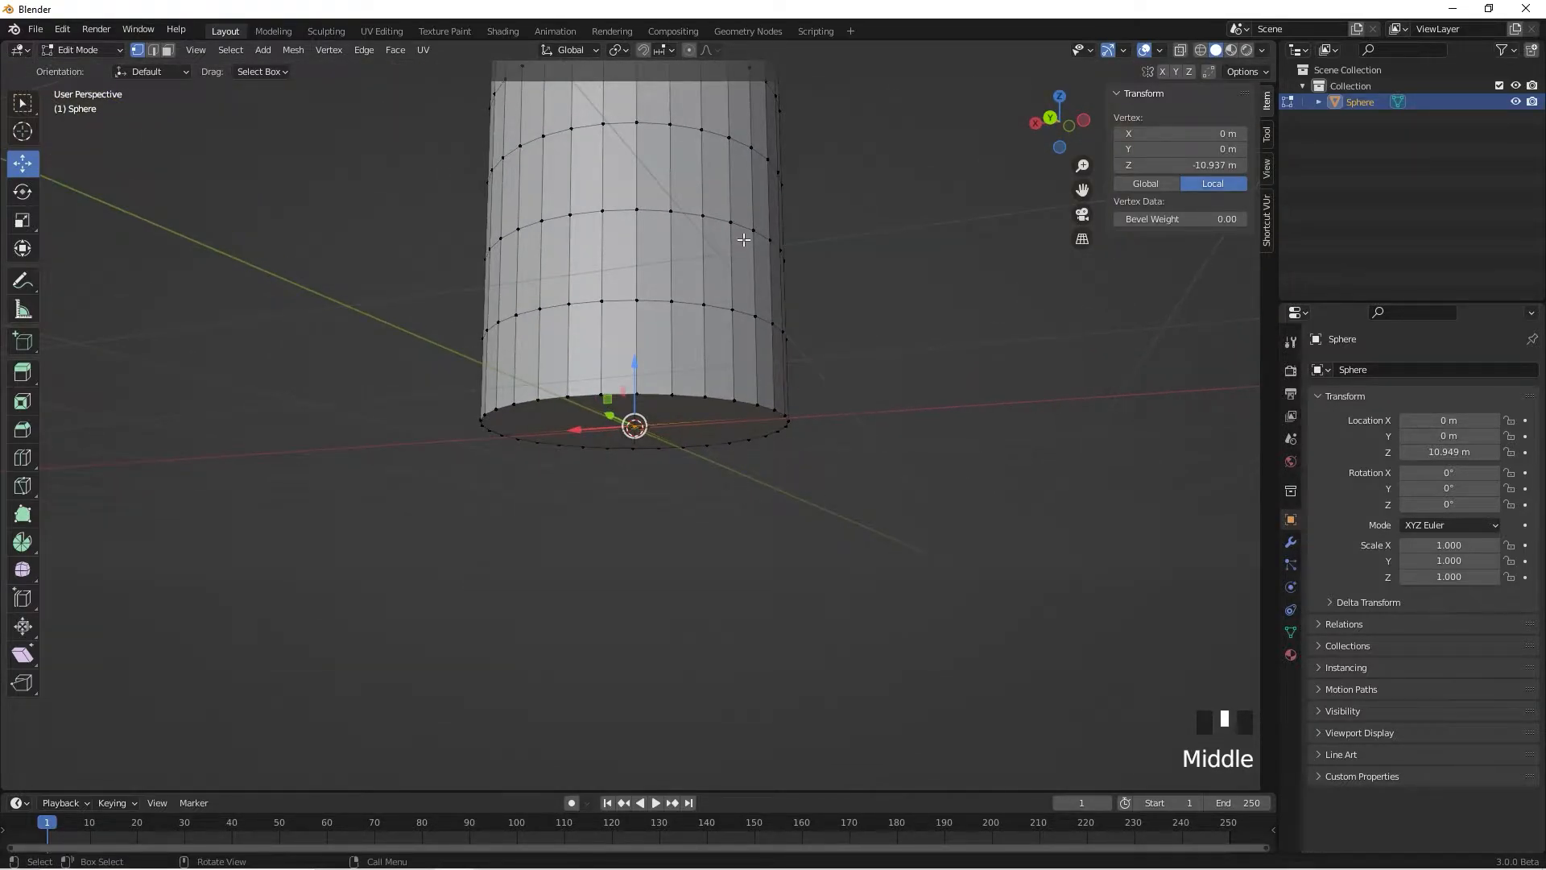
Enable proportional editing with Smooth falloff and activate the Transform tool for the bottom centre vertex
{"action": "left_click", "coordinate": [688, 51]}
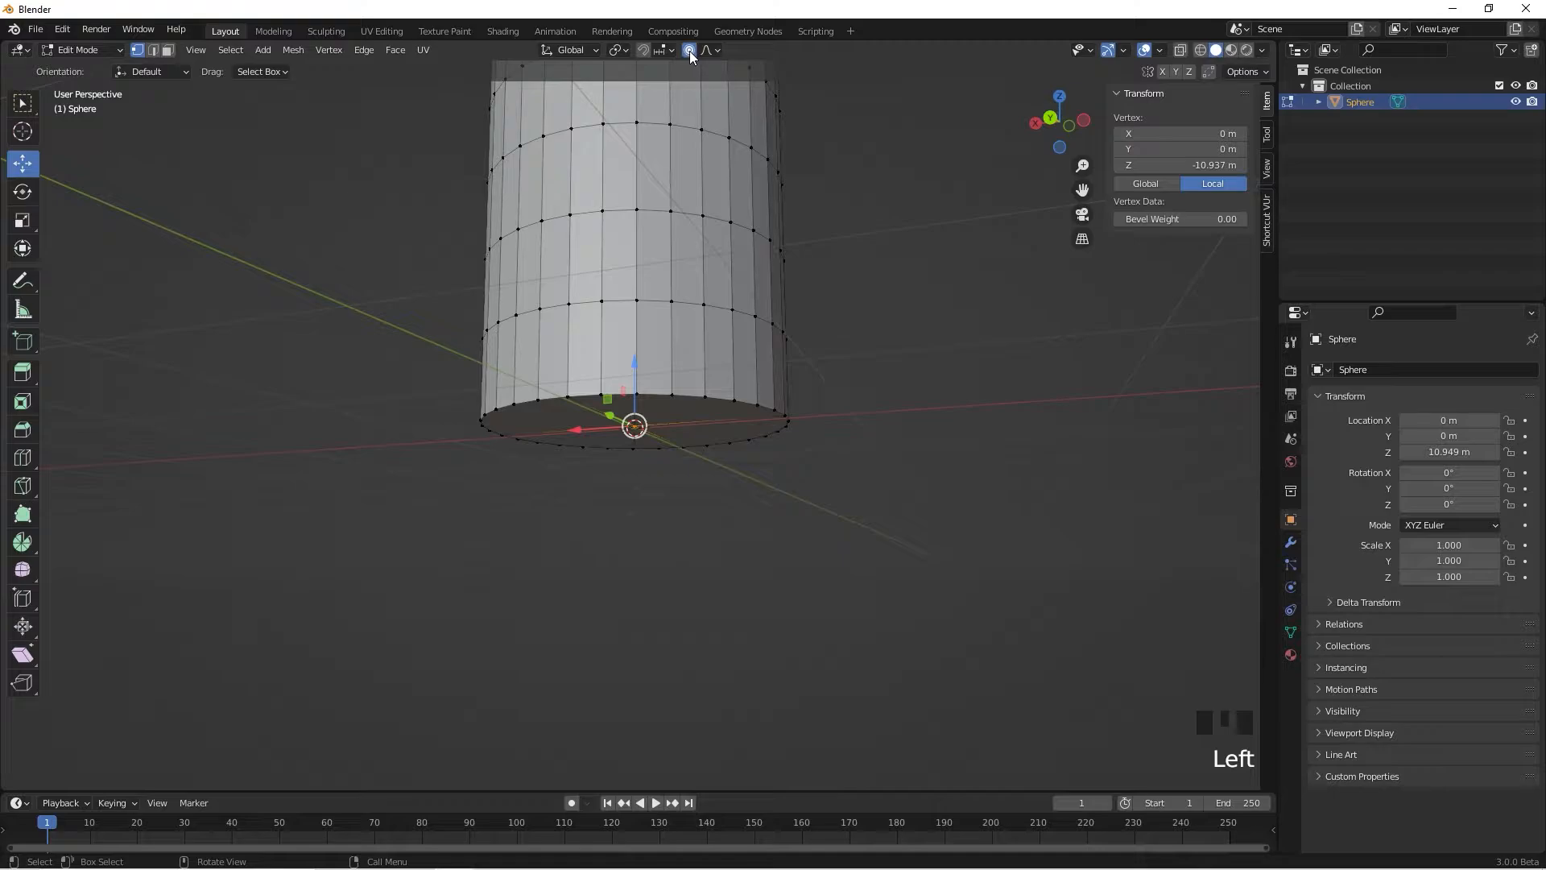
{"action": "left_click", "coordinate": [716, 50]}
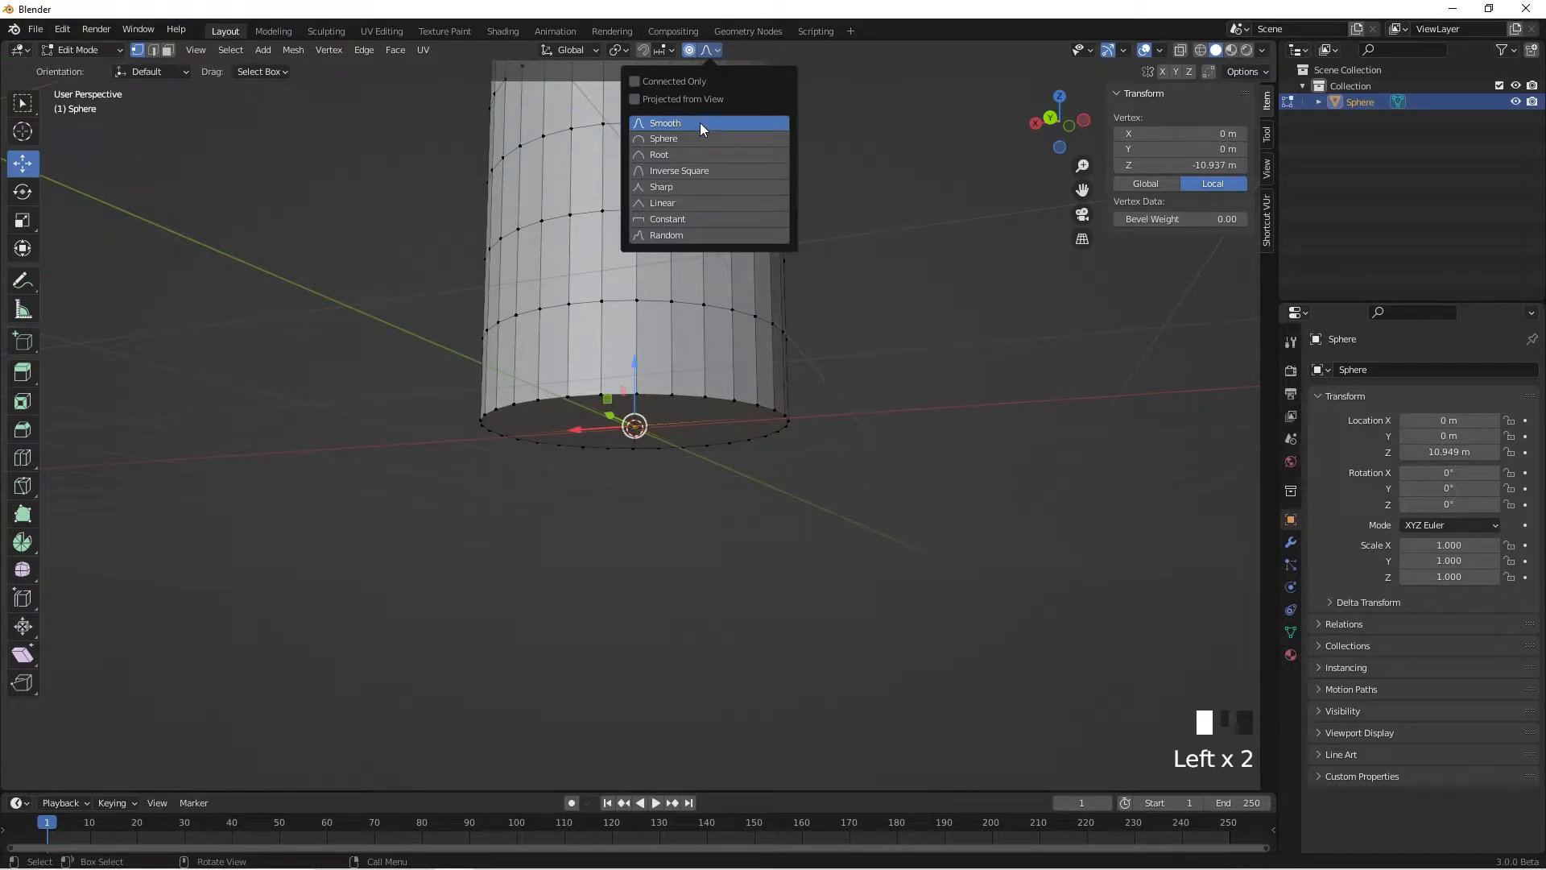
{"action": "middle_click_drag", "start_coordinate": [877, 174], "coordinate": [662, 215]}
{"action": "scroll", "coordinate": [878, 228], "scroll_direction": "down", "scroll_amount": 4}
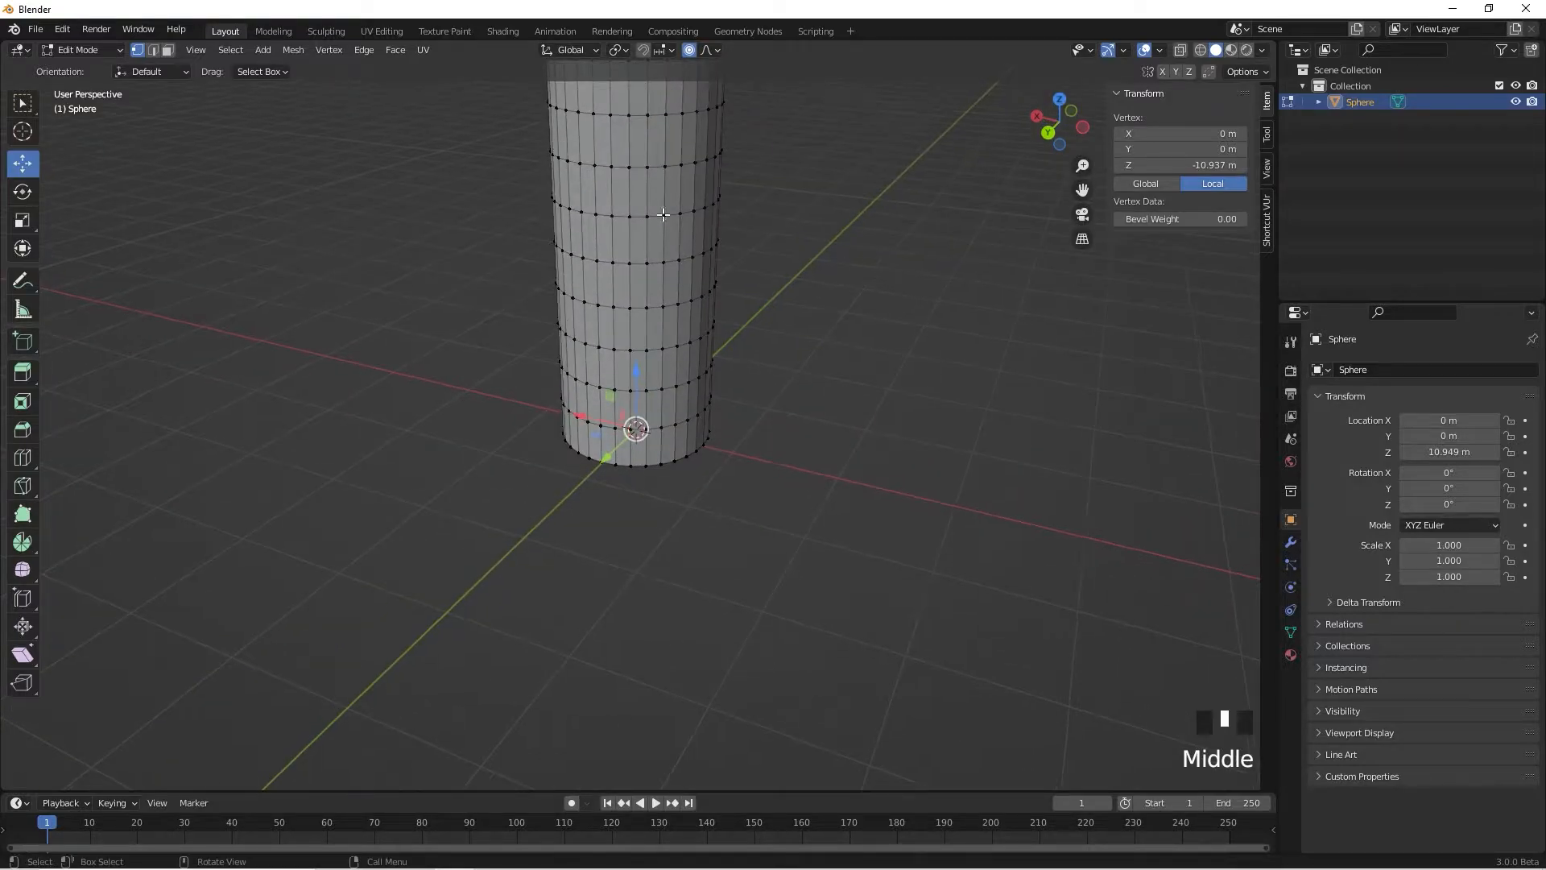
{"action": "left_click", "coordinate": [23, 252]}
{"action": "scroll", "coordinate": [594, 481], "scroll_direction": "up", "scroll_amount": 3}
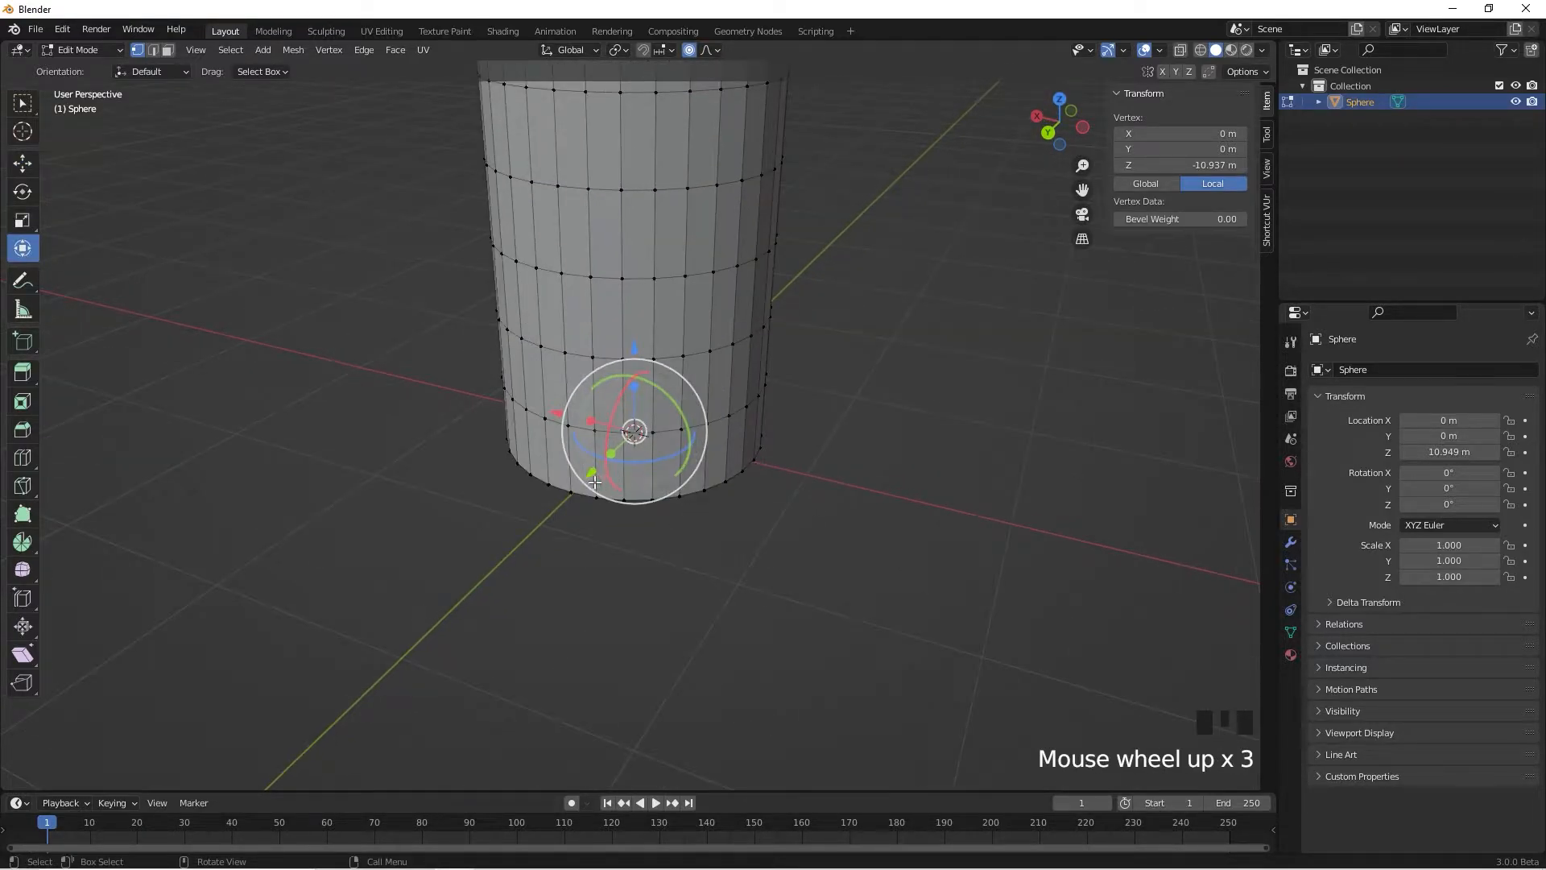
{"action": "scroll", "coordinate": [641, 468], "scroll_direction": "down", "scroll_amount": 4}
{"action": "scroll", "coordinate": [601, 475], "scroll_direction": "down", "scroll_amount": 3}
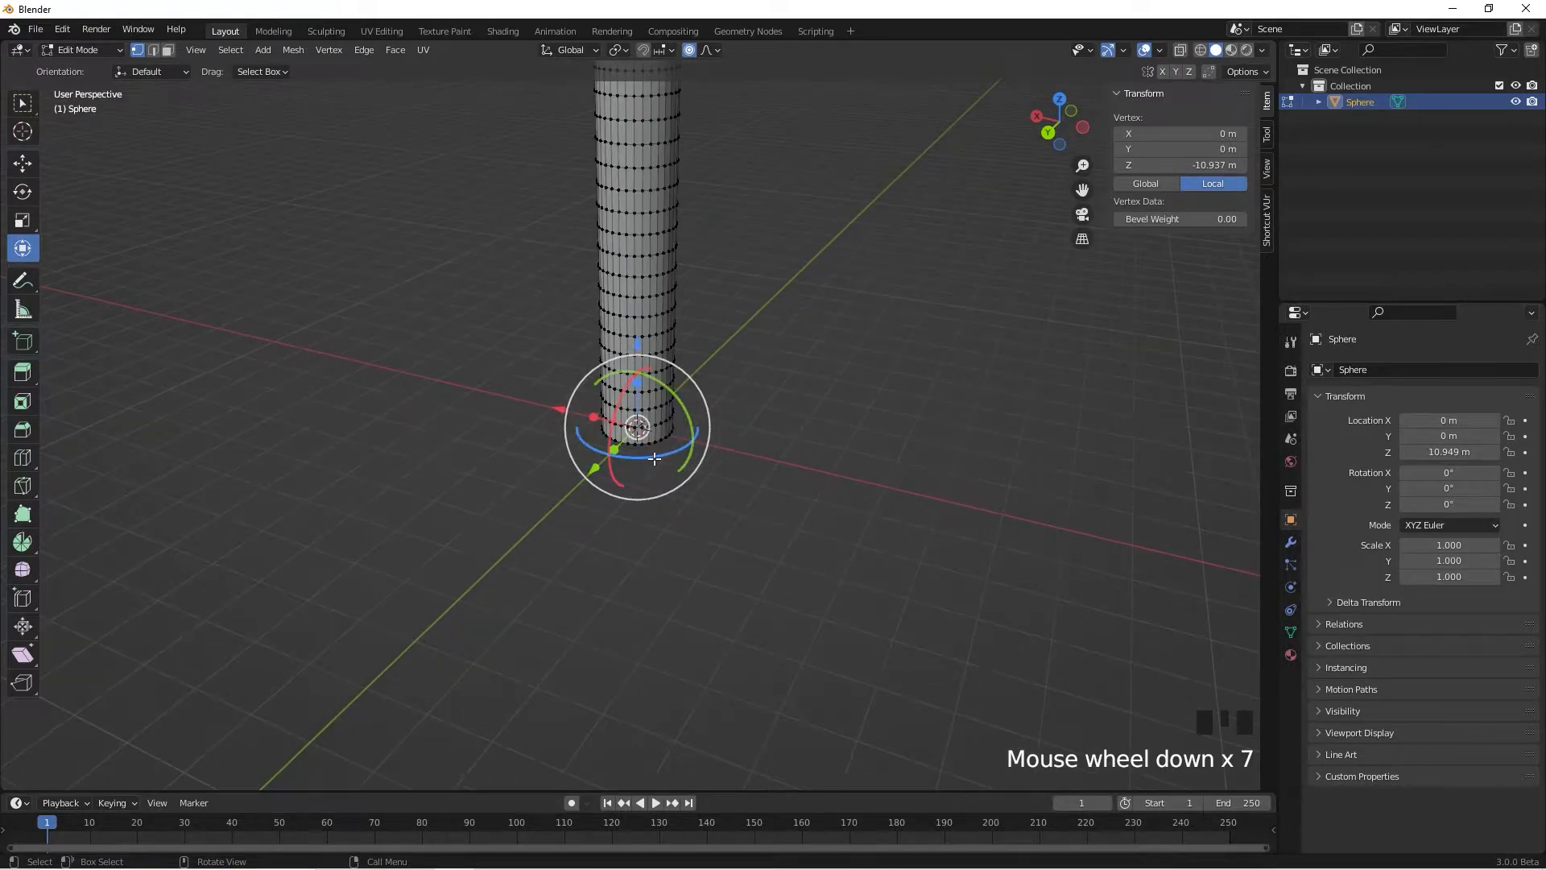
{"action": "middle_click_drag", "start_coordinate": [604, 475], "coordinate": [653, 486]}
Try a small proportional move of the bottom centre vertex along the Y axis and undo it
{"action": "left_click_drag", "start_coordinate": [597, 481], "coordinate": [623, 582]}
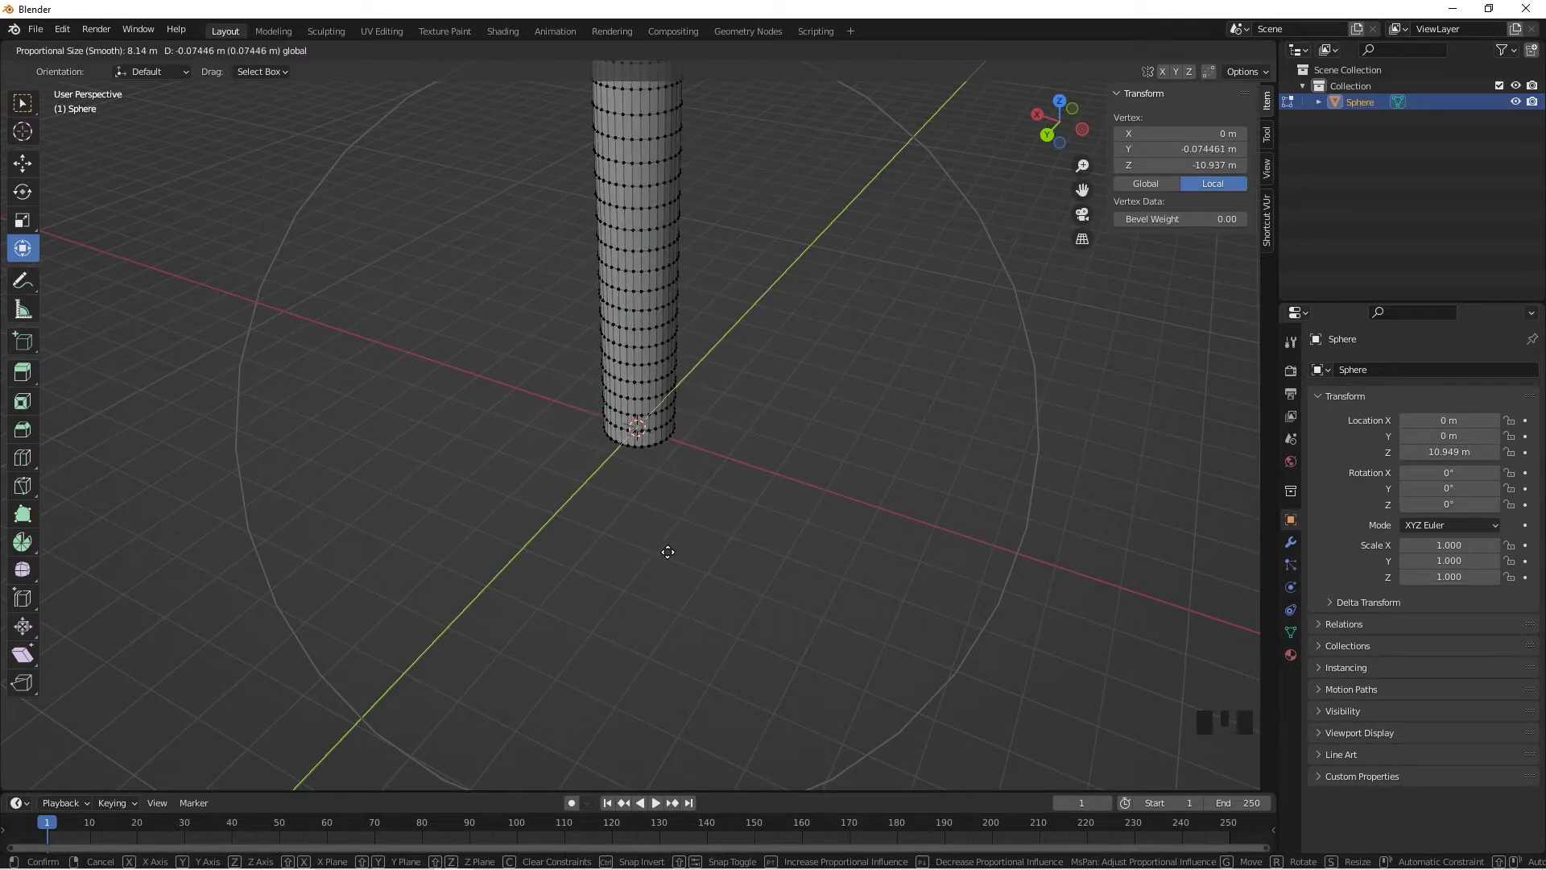
{"action": "left_click_drag", "start_coordinate": [668, 551], "coordinate": [669, 552]}
{"action": "scroll", "coordinate": [686, 545], "scroll_direction": "down", "scroll_amount": 2}
{"action": "middle_click_drag", "start_coordinate": [686, 545], "coordinate": [763, 434]}
{"action": "key", "text": "ctrl+z"}
Move the bottom centre vertex about 2.6 m along negative Y with a proportional size of 8.14 m, bending the shaft
{"action": "scroll", "coordinate": [715, 541], "scroll_direction": "up", "scroll_amount": 3}
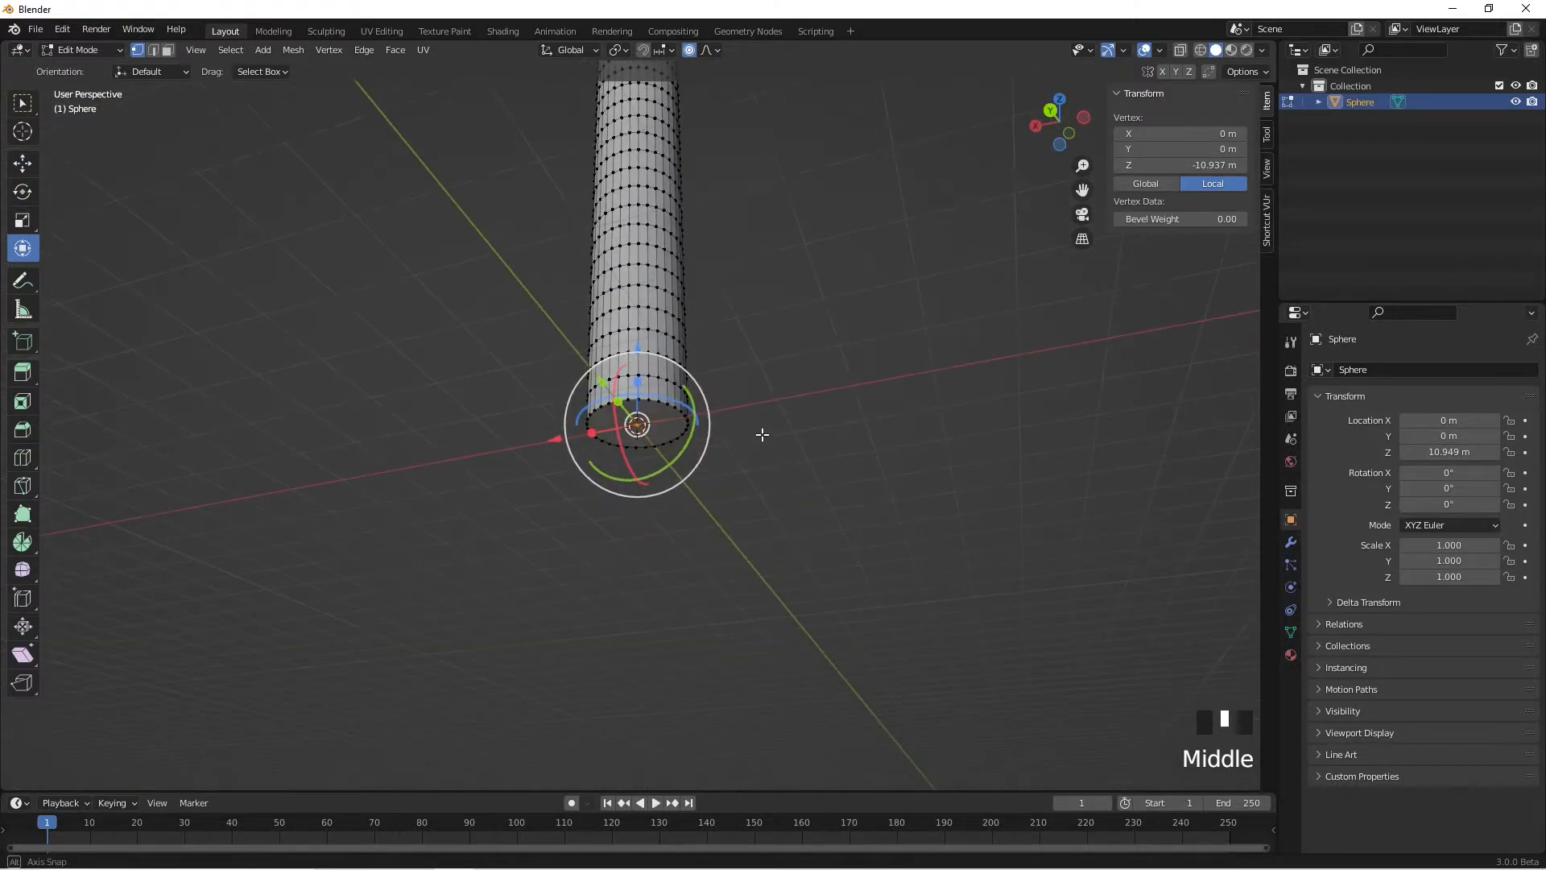
{"action": "scroll", "coordinate": [762, 435], "scroll_direction": "up", "scroll_amount": 13}
{"action": "scroll", "coordinate": [636, 442], "scroll_direction": "down", "scroll_amount": 11}
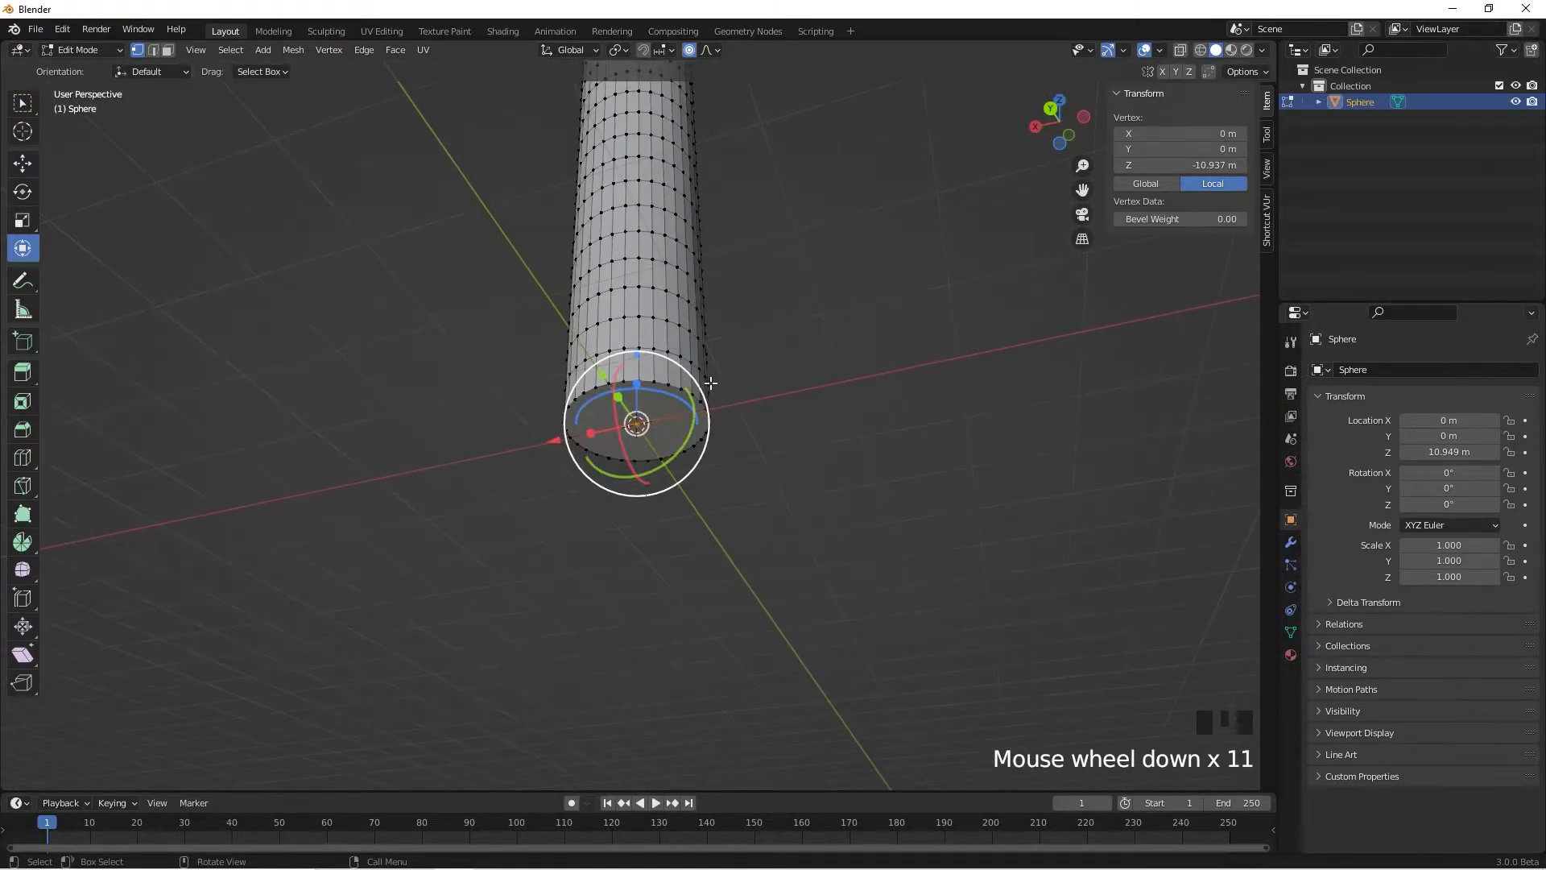
{"action": "middle_click_drag", "start_coordinate": [708, 373], "coordinate": [749, 452]}
{"action": "scroll", "coordinate": [742, 380], "scroll_direction": "down", "scroll_amount": 4}
{"action": "scroll", "coordinate": [701, 474], "scroll_direction": "up", "scroll_amount": 4}
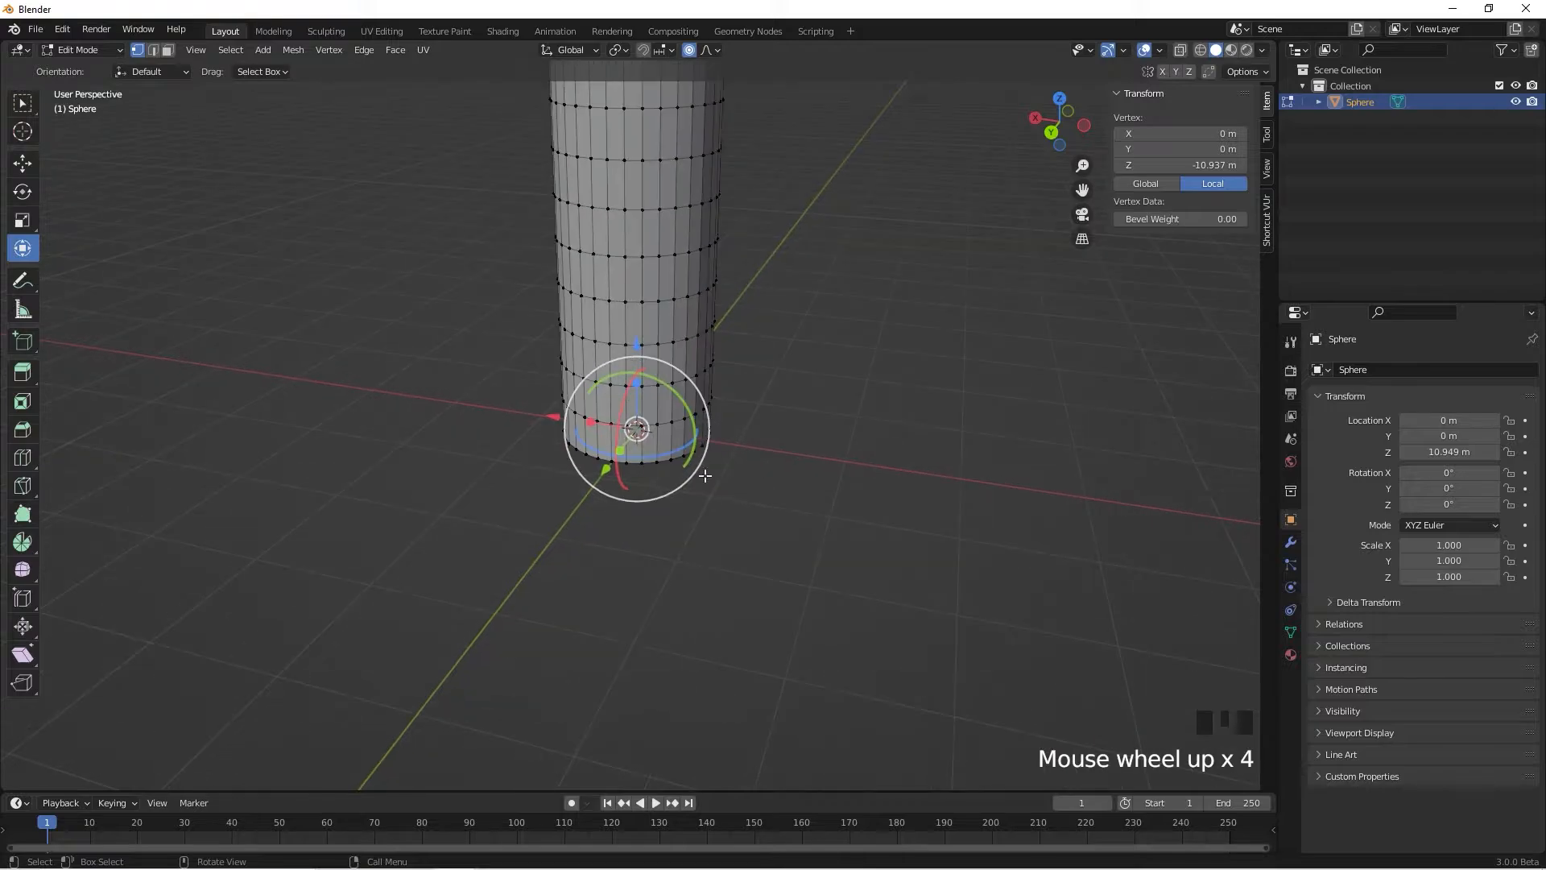
{"action": "scroll", "coordinate": [721, 467], "scroll_direction": "down", "scroll_amount": 5}
{"action": "left_click_drag", "start_coordinate": [612, 477], "coordinate": [600, 488]}
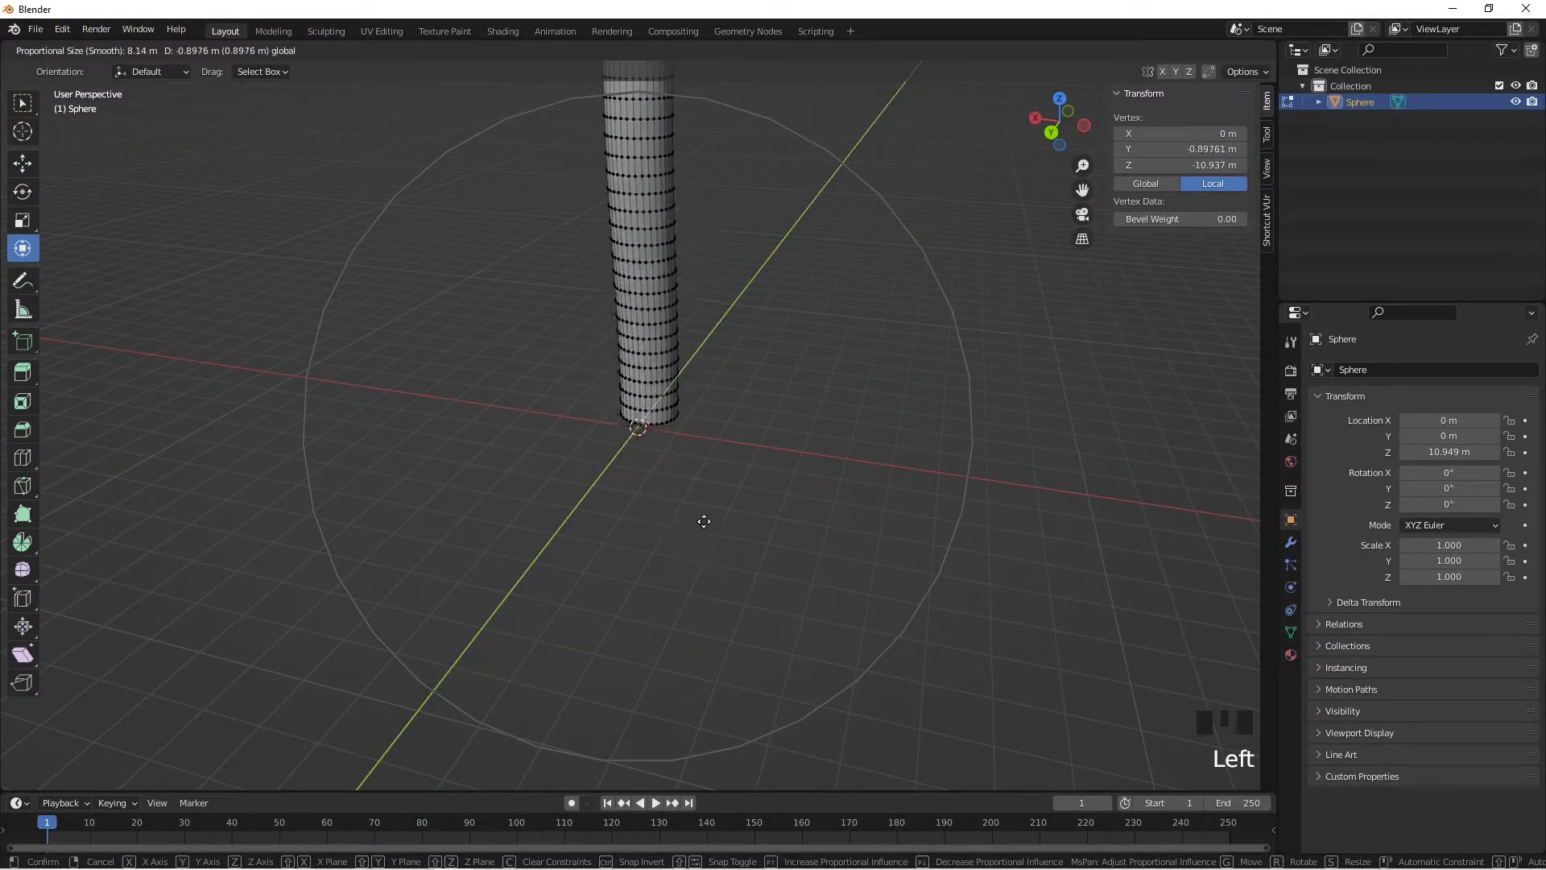
{"action": "mouse_move", "coordinate": [704, 521]}
{"action": "left_mouse_down"}
{"action": "mouse_move", "coordinate": [683, 535]}
{"action": "mouse_move", "coordinate": [713, 514]}
{"action": "left_mouse_up"}
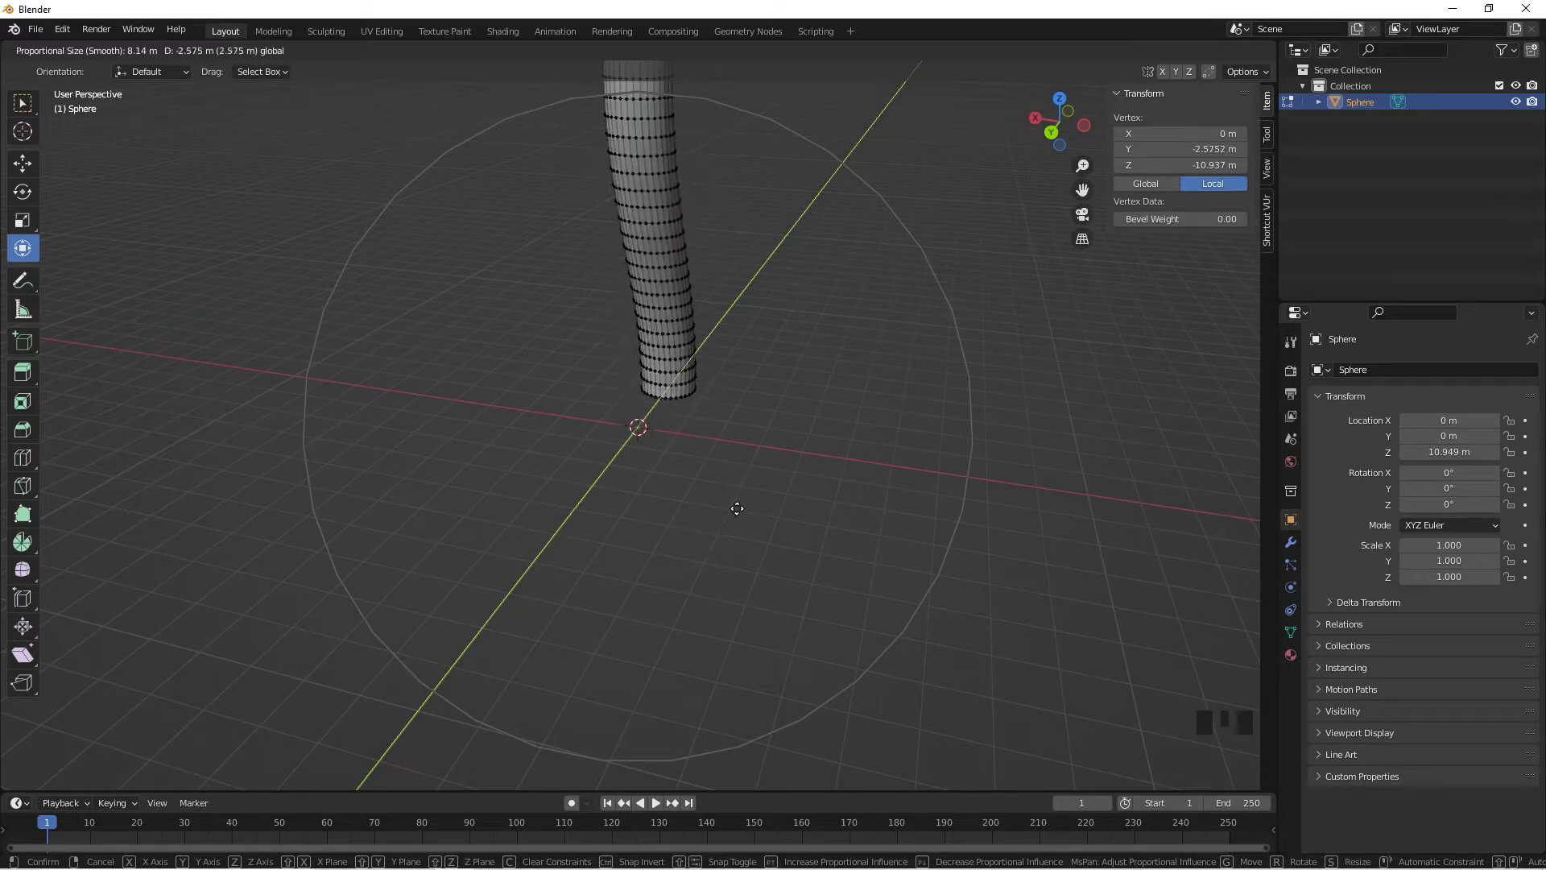
Try proportional sizes between about 1.6 m and 8.14 m while moving the bottom centre vertex along Y, and undo the move
{"action": "scroll", "coordinate": [671, 519], "scroll_direction": "up", "scroll_amount": 7}
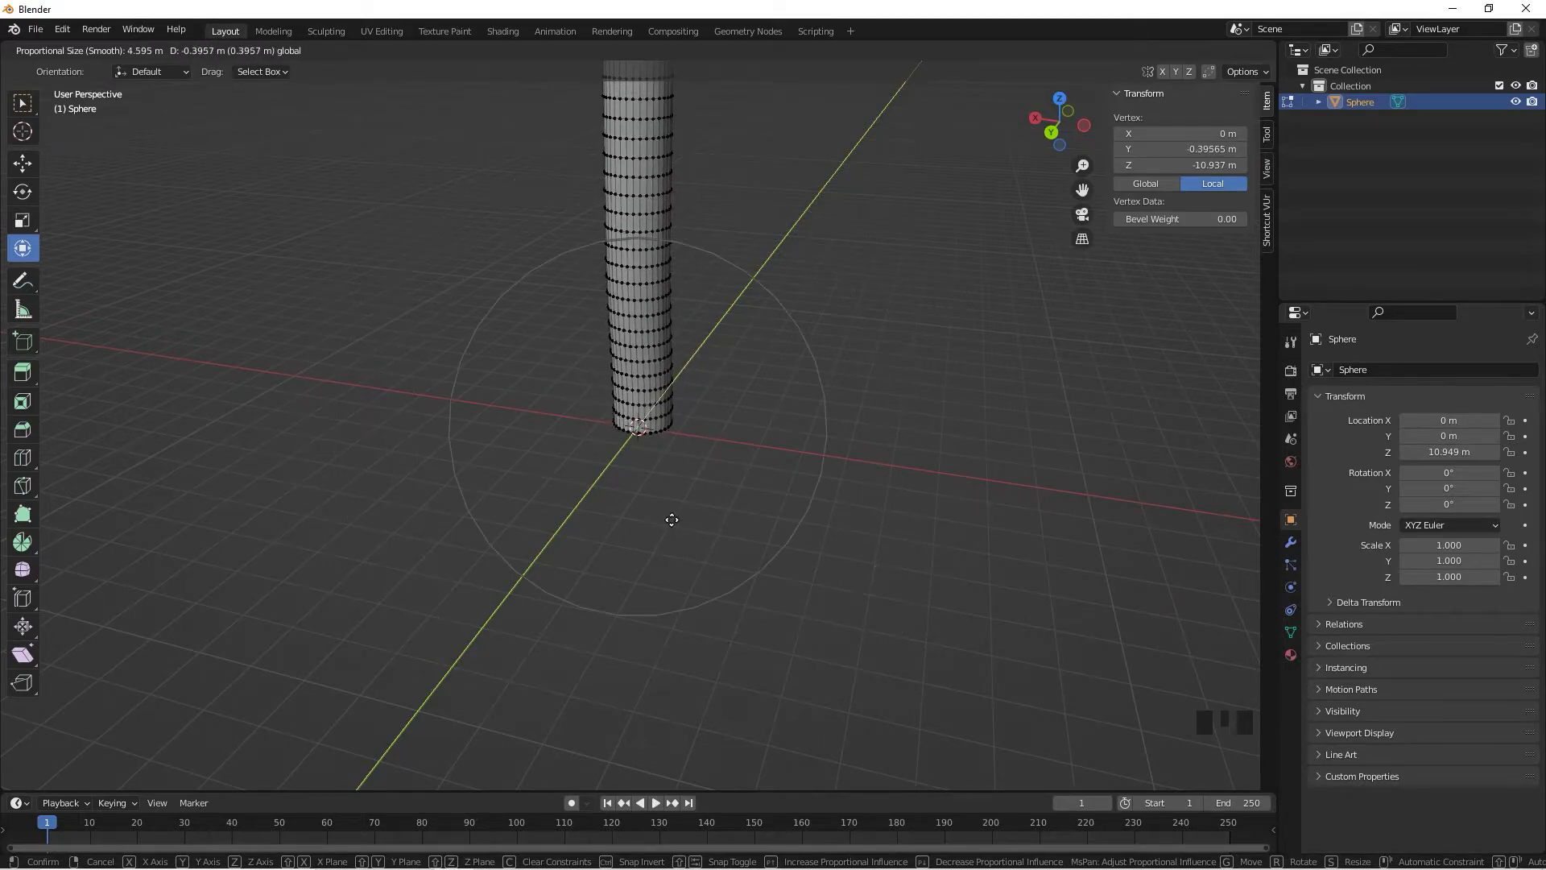
{"action": "scroll", "coordinate": [670, 520], "scroll_direction": "down", "scroll_amount": 8}
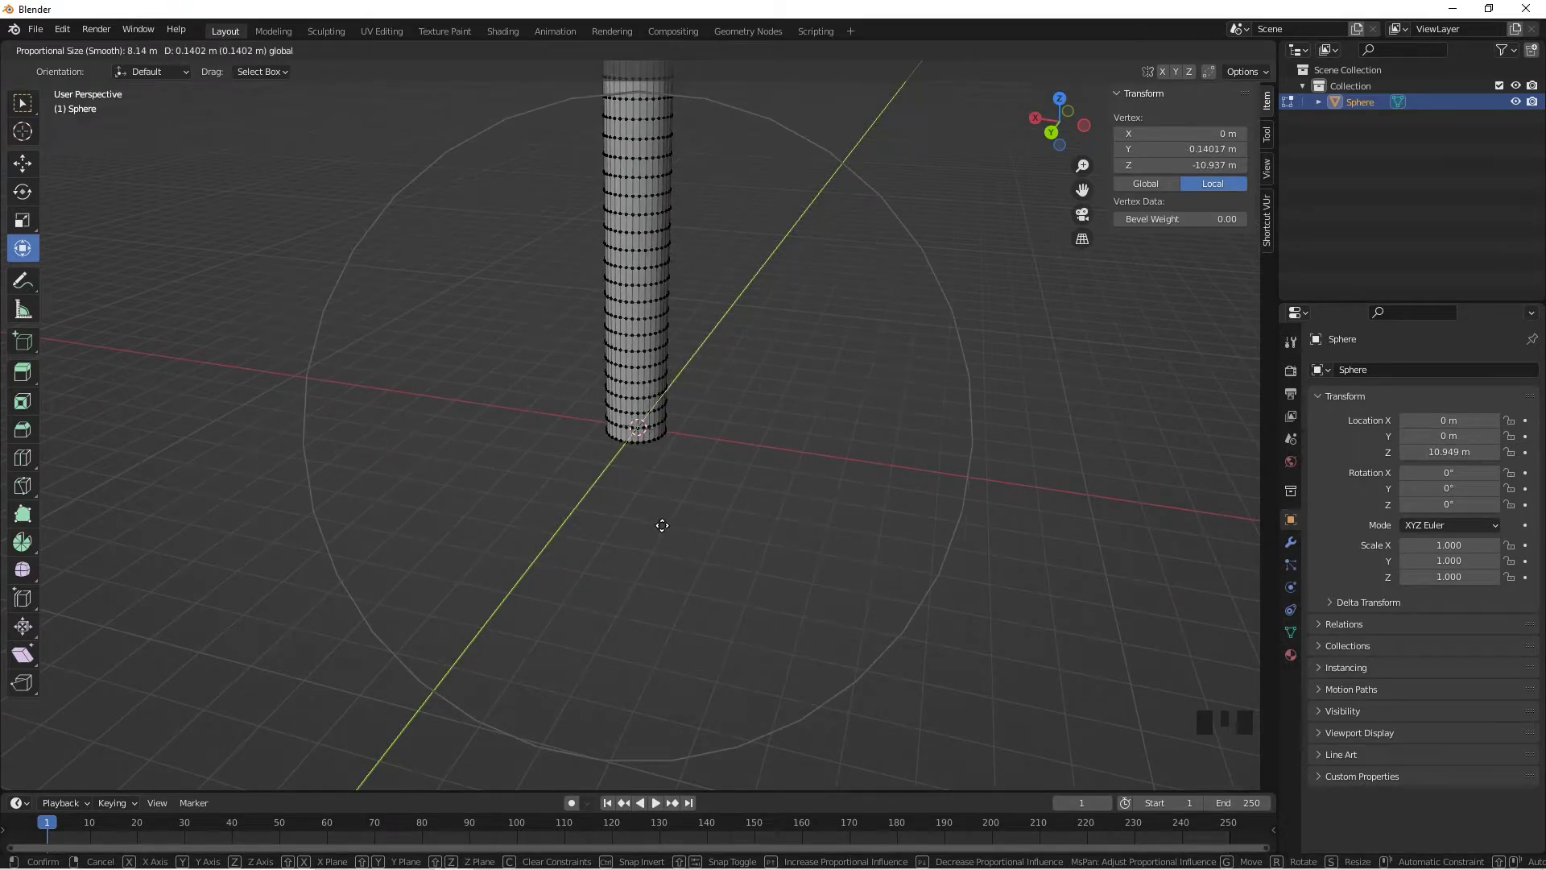
{"action": "scroll", "coordinate": [680, 503], "scroll_direction": "up", "scroll_amount": 9}
{"action": "scroll", "coordinate": [682, 501], "scroll_direction": "up", "scroll_amount": 5}
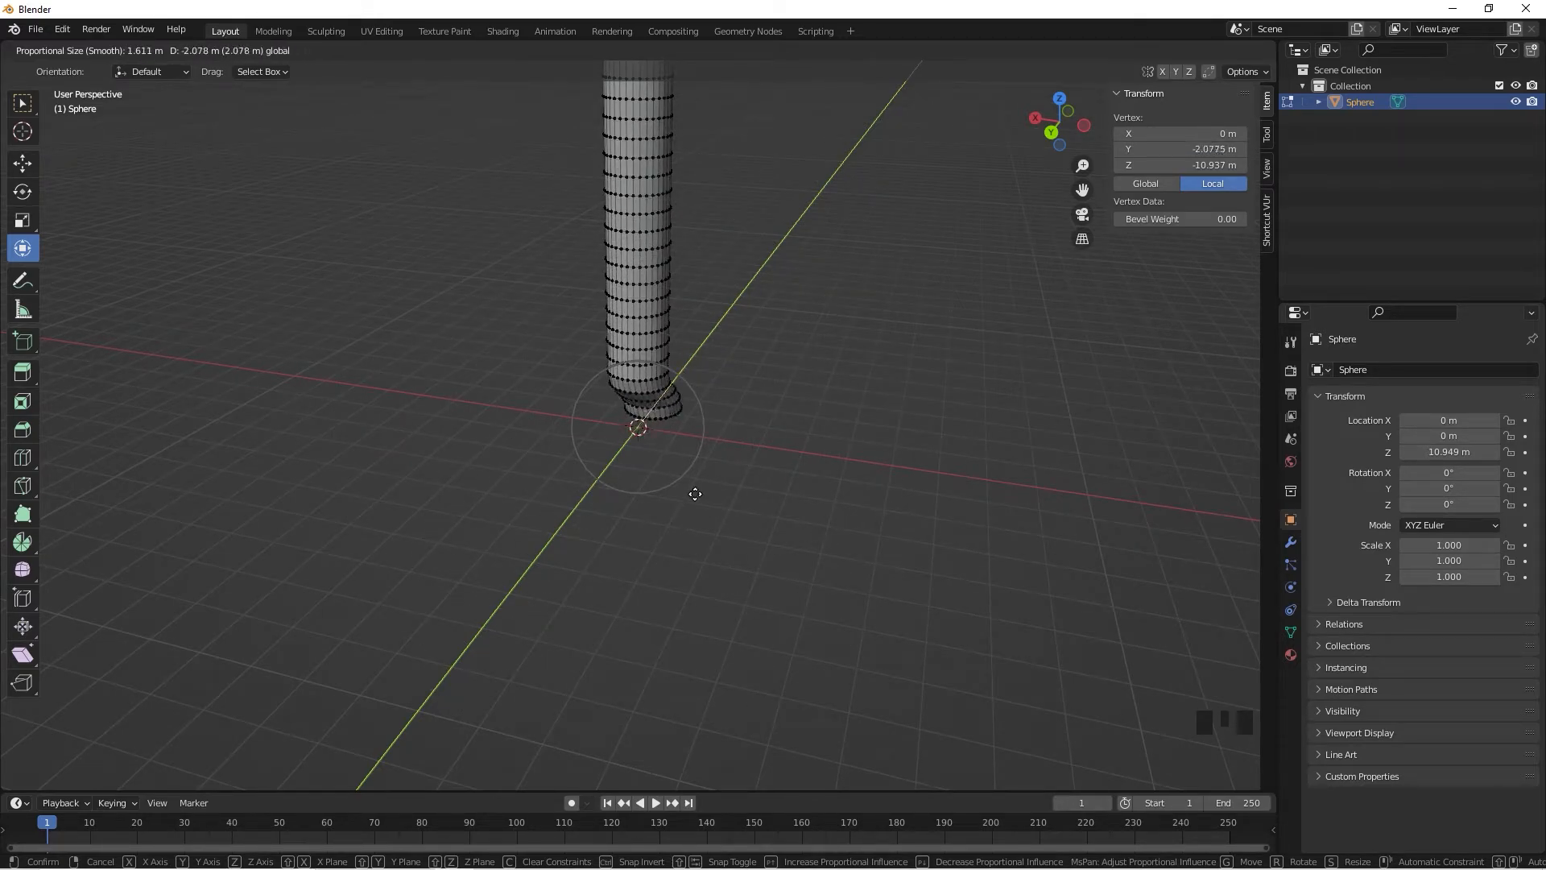
{"action": "scroll", "coordinate": [689, 509], "scroll_direction": "down", "scroll_amount": 9}
{"action": "scroll", "coordinate": [693, 506], "scroll_direction": "down", "scroll_amount": 8}
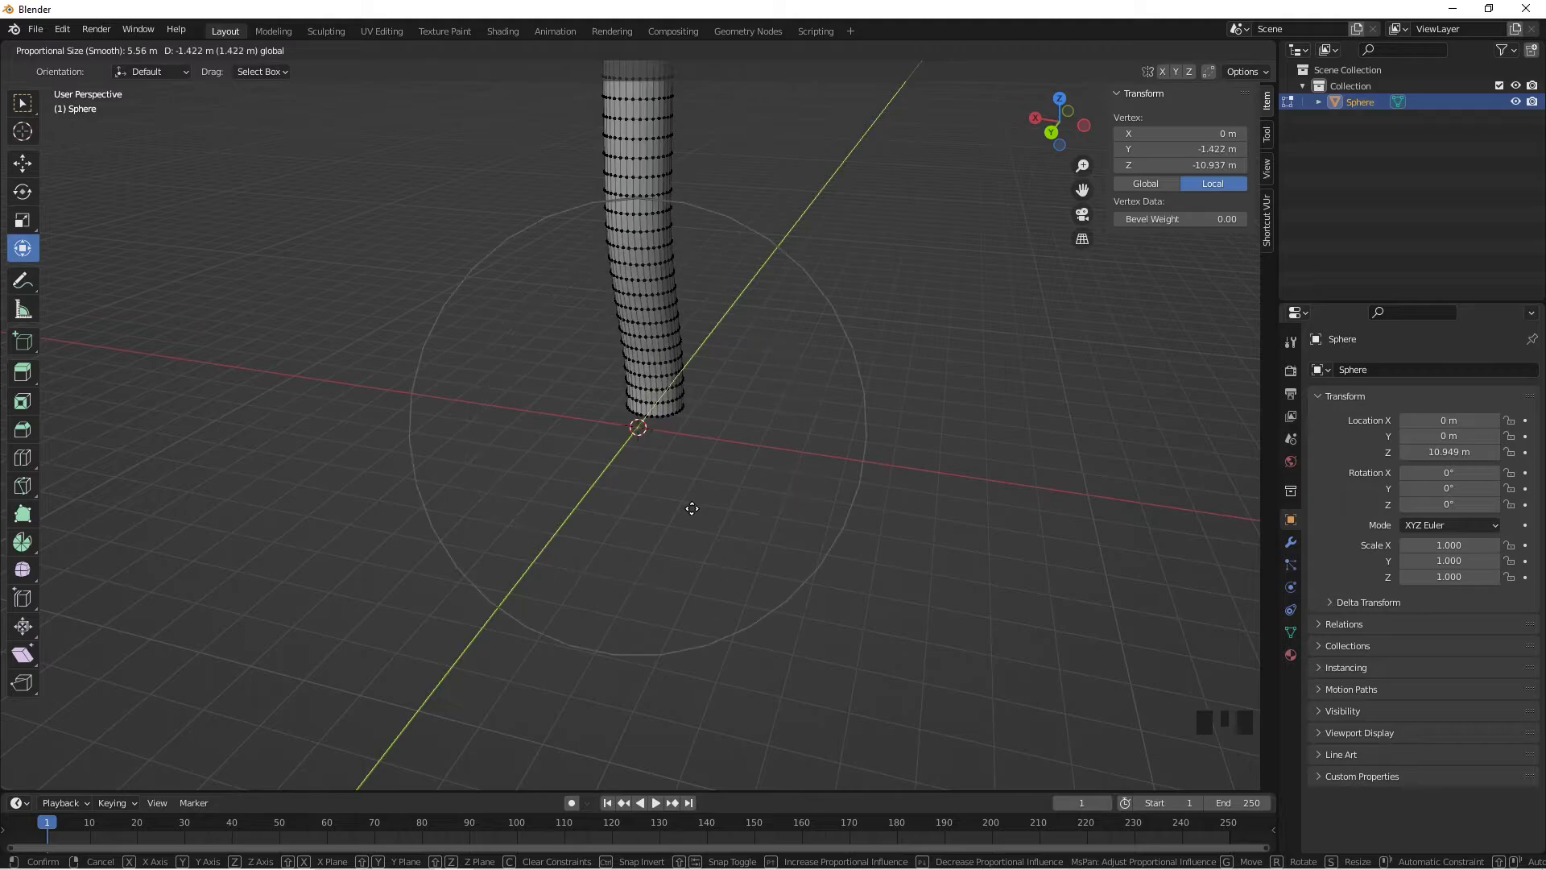
{"action": "left_click", "coordinate": [692, 506]}
{"action": "middle_click_drag", "start_coordinate": [821, 492], "coordinate": [545, 443]}
{"action": "key", "text": "ctrl+z"}
Raise the proportional size to 10.83 m during a trial Y move of the bottom centre vertex, and undo that move
{"action": "scroll", "coordinate": [724, 412], "scroll_direction": "down", "scroll_amount": 2}
{"action": "scroll", "coordinate": [804, 459], "scroll_direction": "up", "scroll_amount": 1}
{"action": "scroll", "coordinate": [785, 457], "scroll_direction": "down", "scroll_amount": 6}
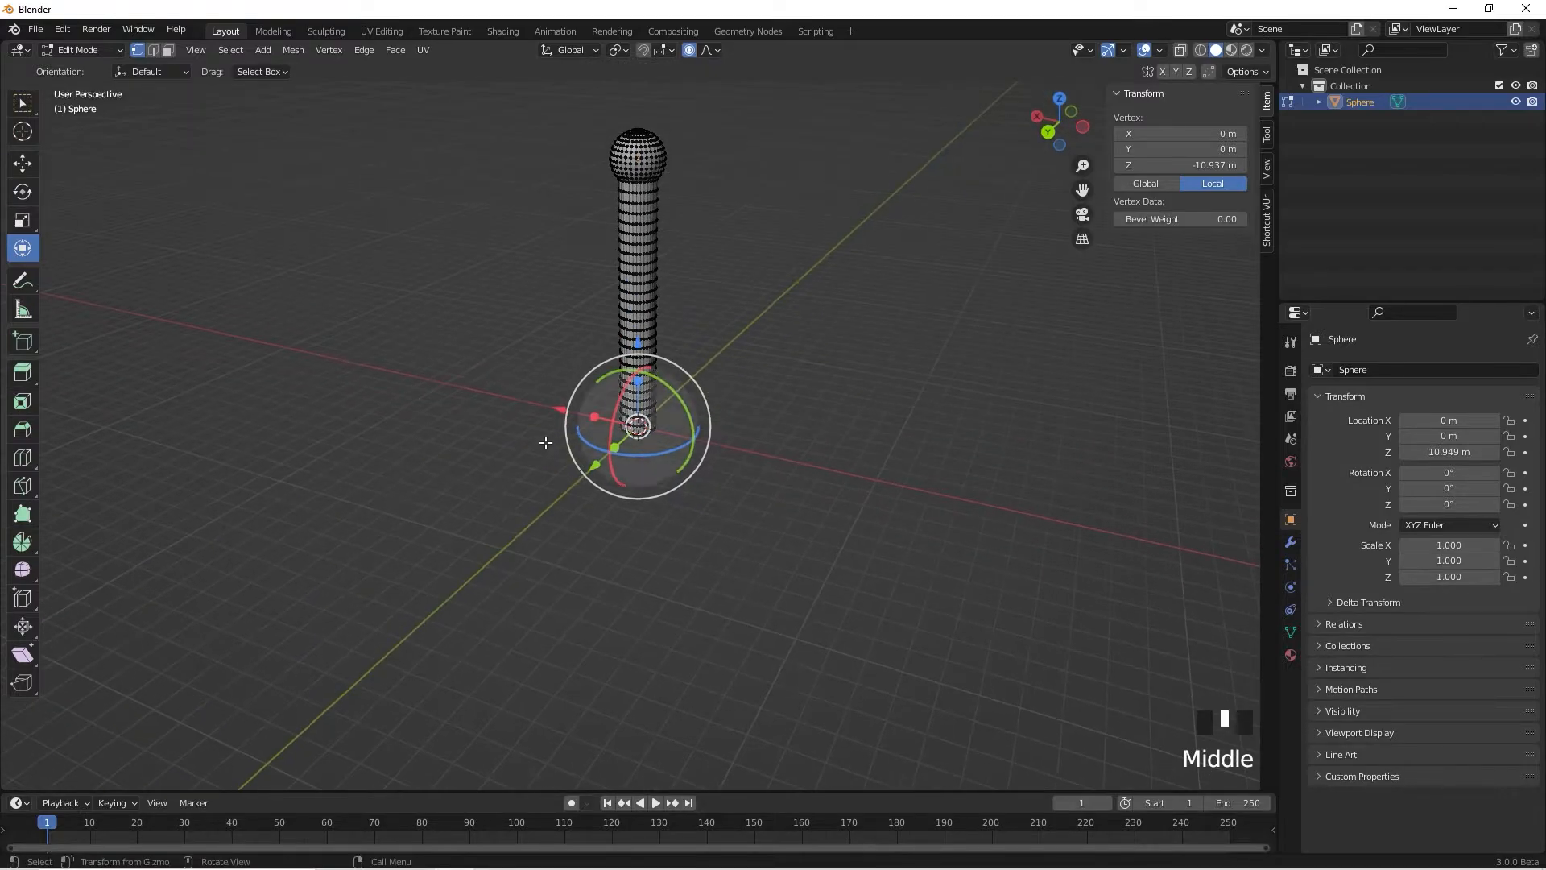
{"action": "left_click_drag", "start_coordinate": [602, 475], "coordinate": [609, 481]}
{"action": "scroll", "coordinate": [593, 483], "scroll_direction": "down", "scroll_amount": 4}
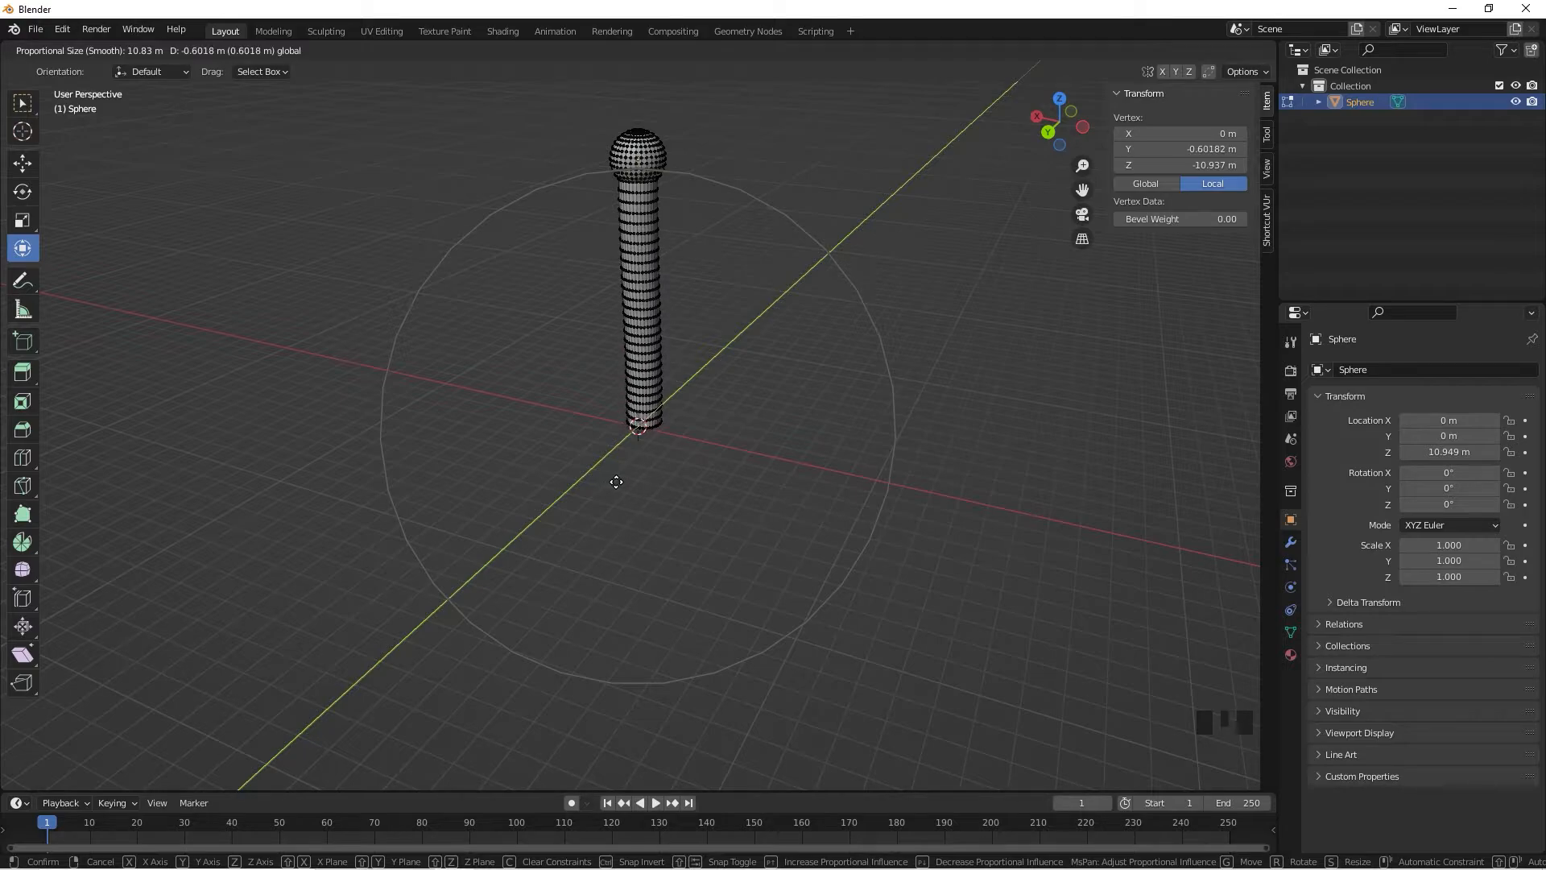
{"action": "key", "text": "ctrl+z"}
{"action": "scroll", "coordinate": [628, 473], "scroll_direction": "up", "scroll_amount": 1}
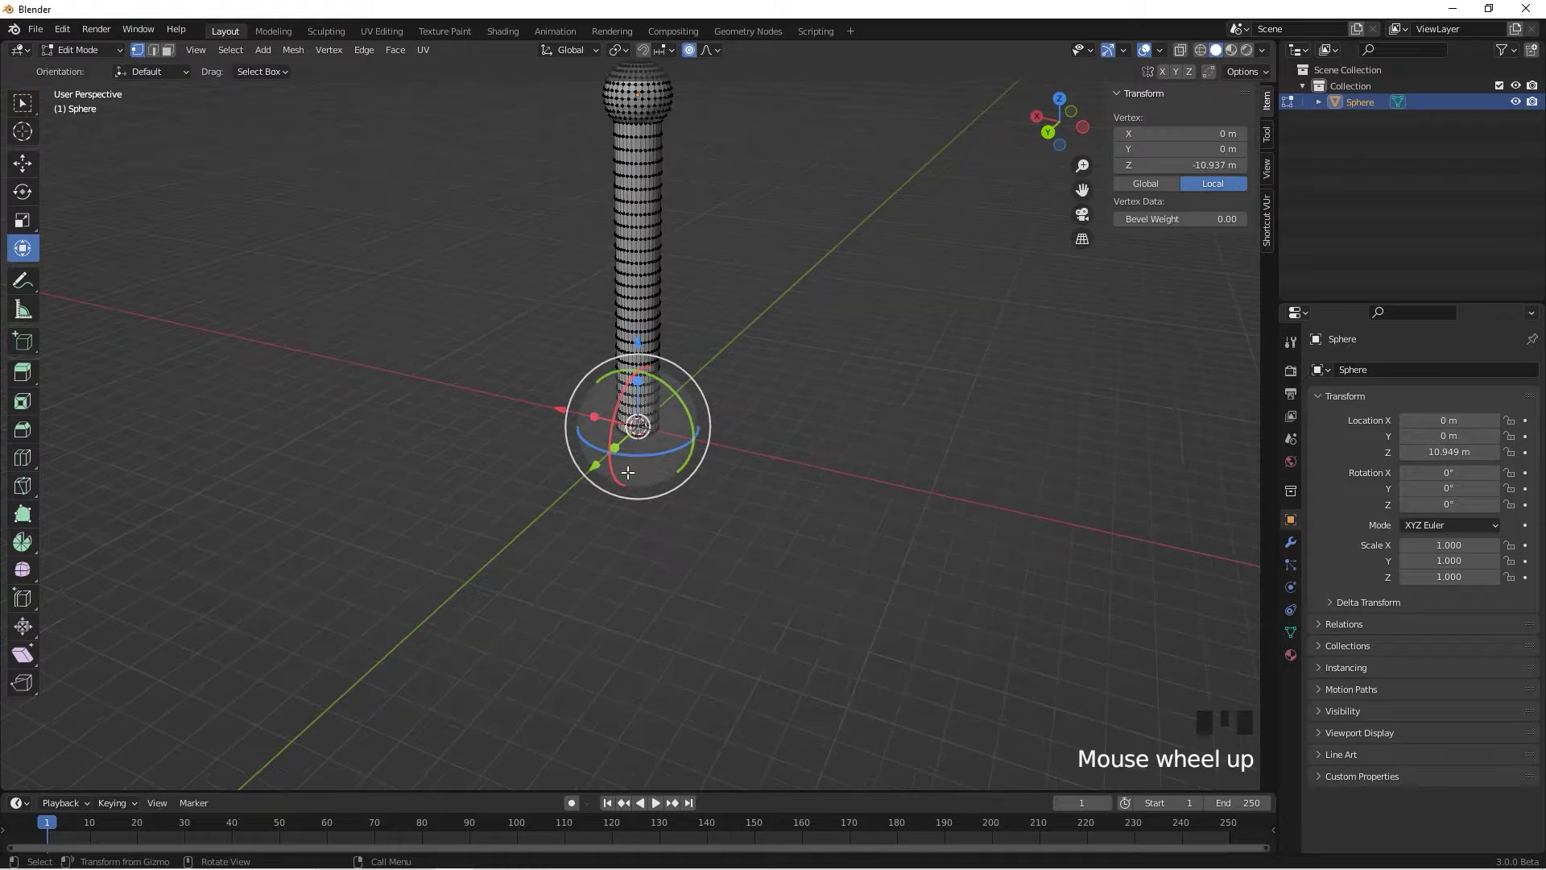
Scale the bottom centre vertex by about 8.13 in X and Y only, flaring the shaft with a proportional size of 10.83 m
{"action": "left_click", "coordinate": [23, 220]}
{"action": "middle_click_drag", "start_coordinate": [378, 435], "coordinate": [556, 506]}
{"action": "scroll", "coordinate": [560, 508], "scroll_direction": "up", "scroll_amount": 2}
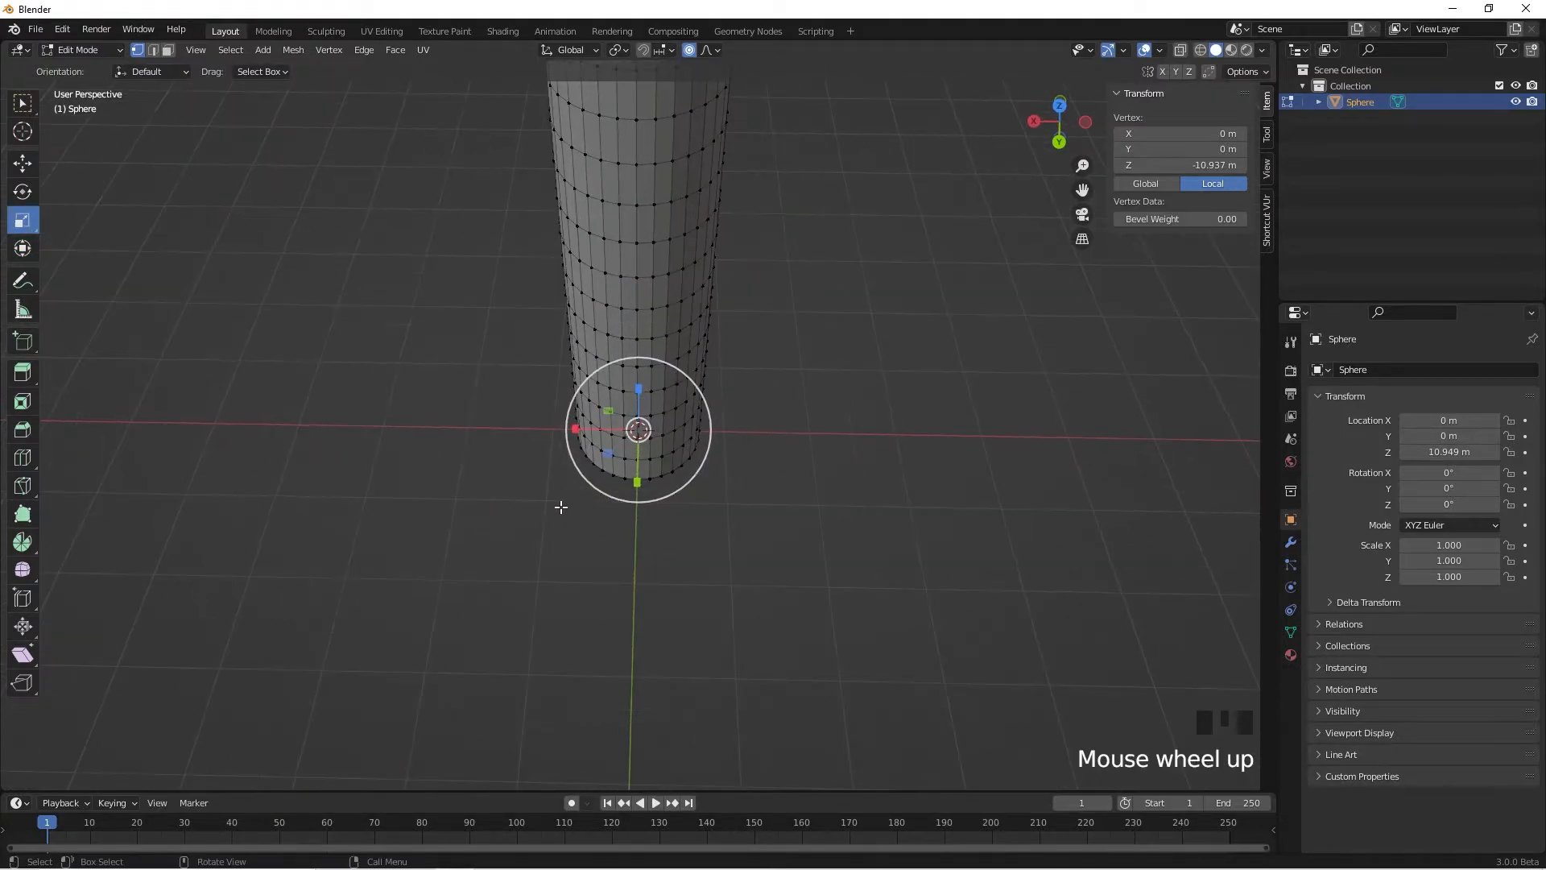
{"action": "scroll", "coordinate": [610, 455], "scroll_direction": "down", "scroll_amount": 1}
{"action": "scroll", "coordinate": [616, 461], "scroll_direction": "down", "scroll_amount": 6}
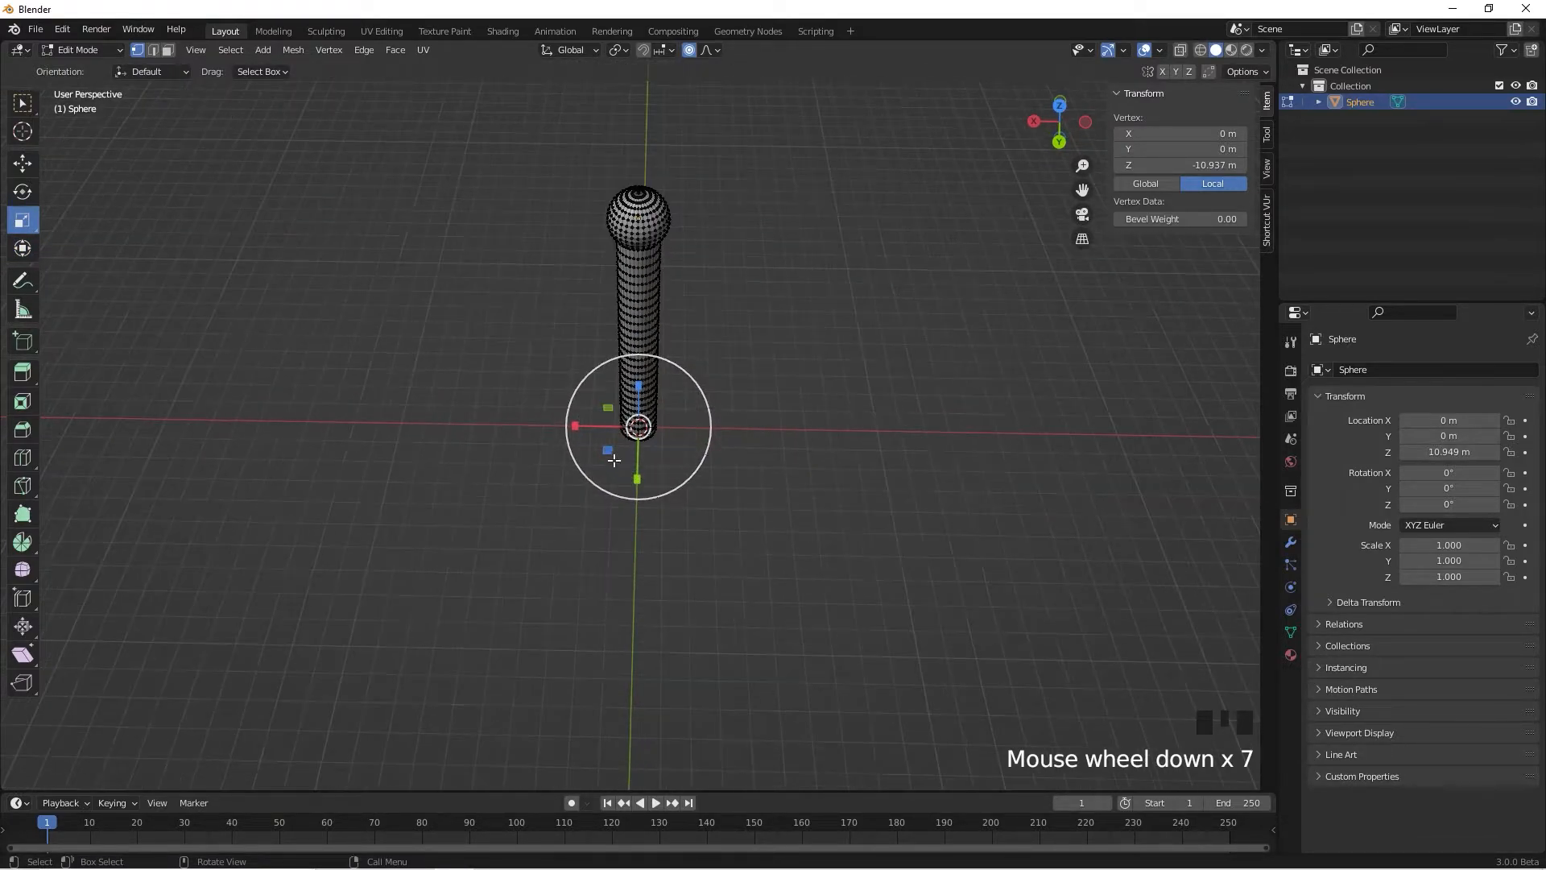
{"action": "left_click_drag", "start_coordinate": [615, 457], "coordinate": [373, 629]}
Select all edges of the base in edge mode, using wireframe shading in the back orthographic view, and return to solid shading
{"action": "middle_click_drag", "start_coordinate": [378, 612], "coordinate": [859, 487]}
{"action": "scroll", "coordinate": [685, 457], "scroll_direction": "up", "scroll_amount": 3}
{"action": "scroll", "coordinate": [710, 455], "scroll_direction": "down", "scroll_amount": 3}
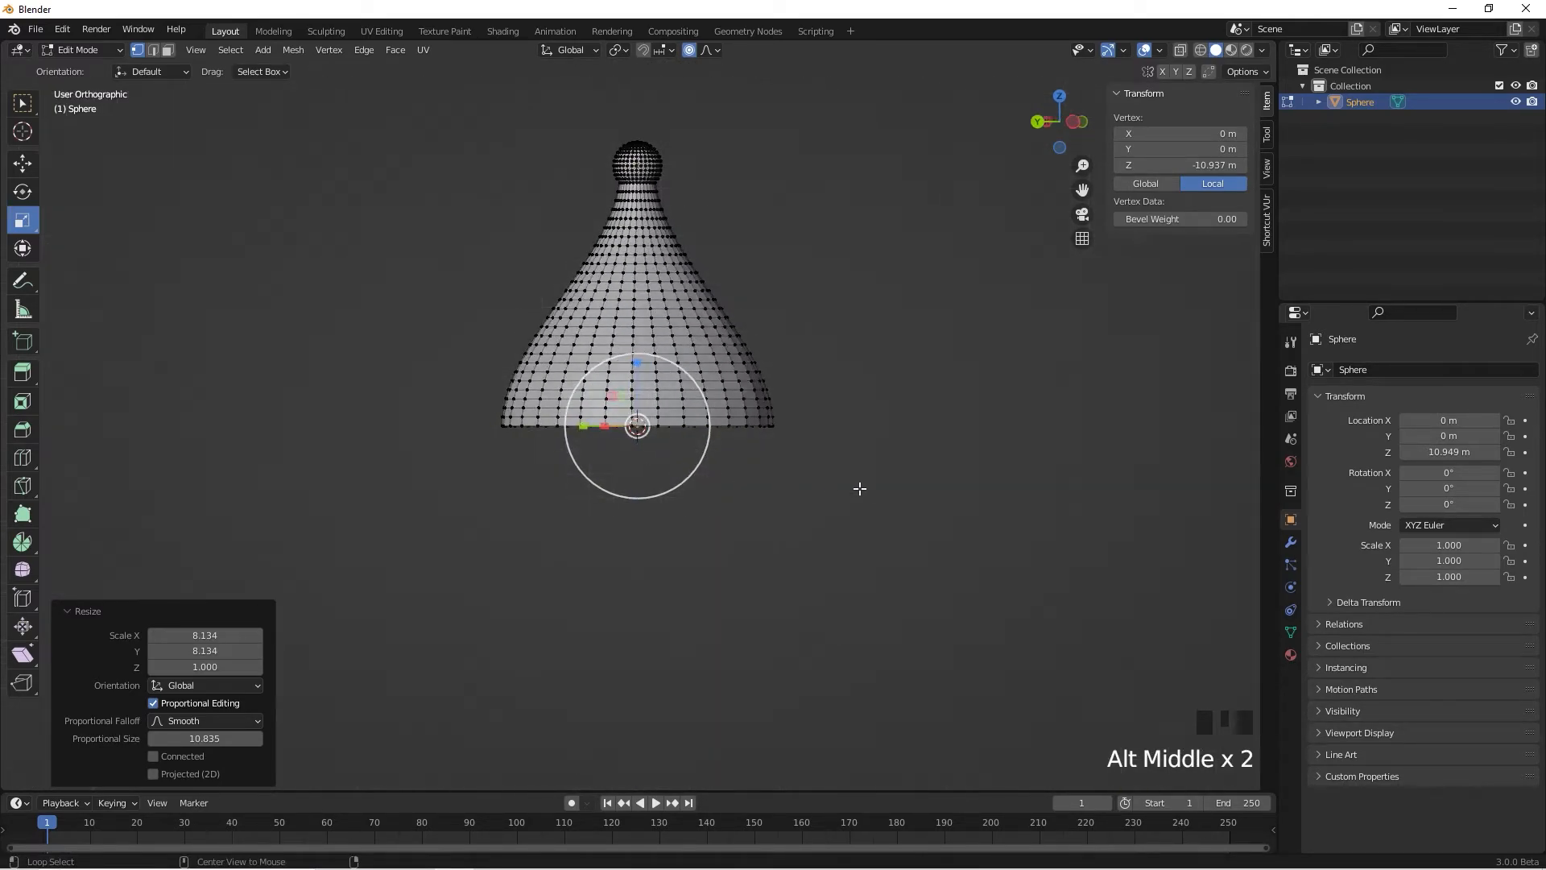
{"action": "scroll", "coordinate": [859, 488], "scroll_direction": "up", "scroll_amount": 4}
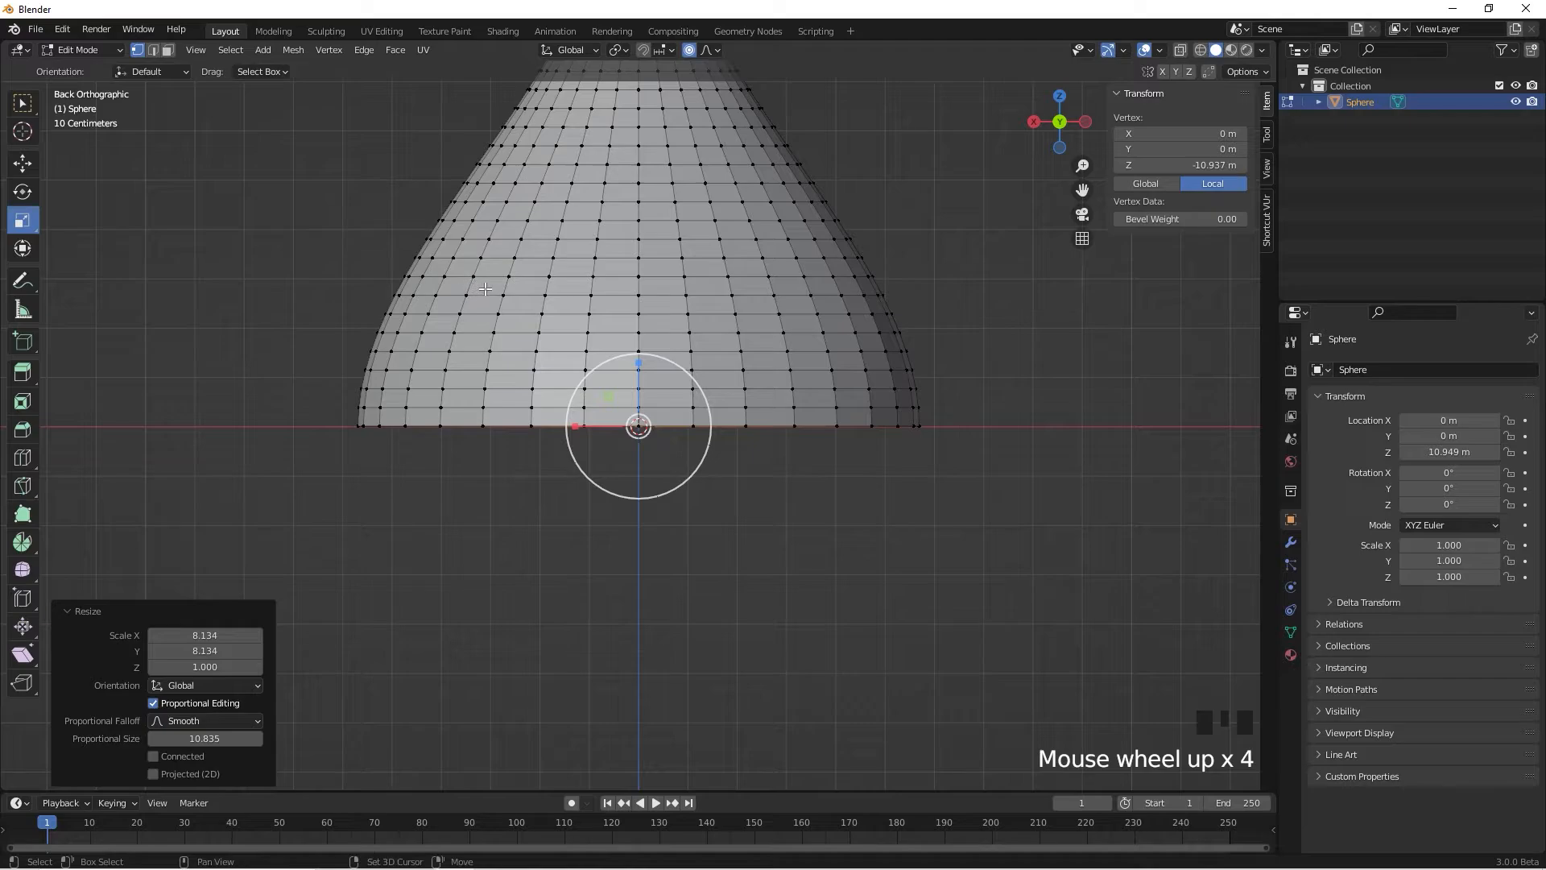
{"action": "key", "text": "shift+z"}
{"action": "scroll", "coordinate": [434, 337], "scroll_direction": "down", "scroll_amount": 1}
{"action": "scroll", "coordinate": [434, 337], "scroll_direction": "up", "scroll_amount": 3}
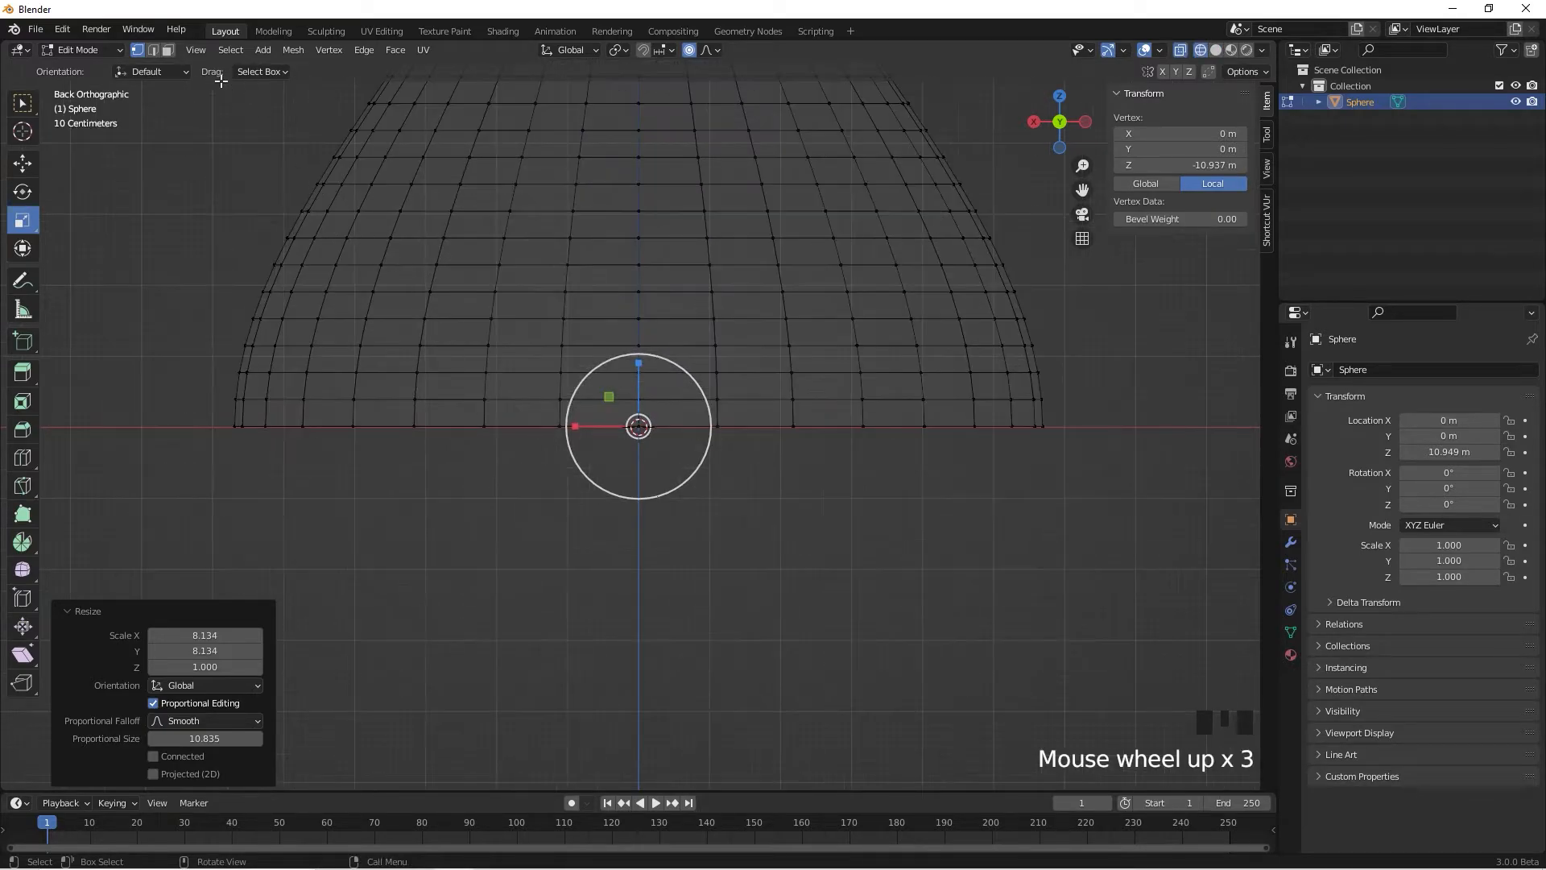
{"action": "scroll", "coordinate": [390, 344], "scroll_direction": "down", "scroll_amount": 2}
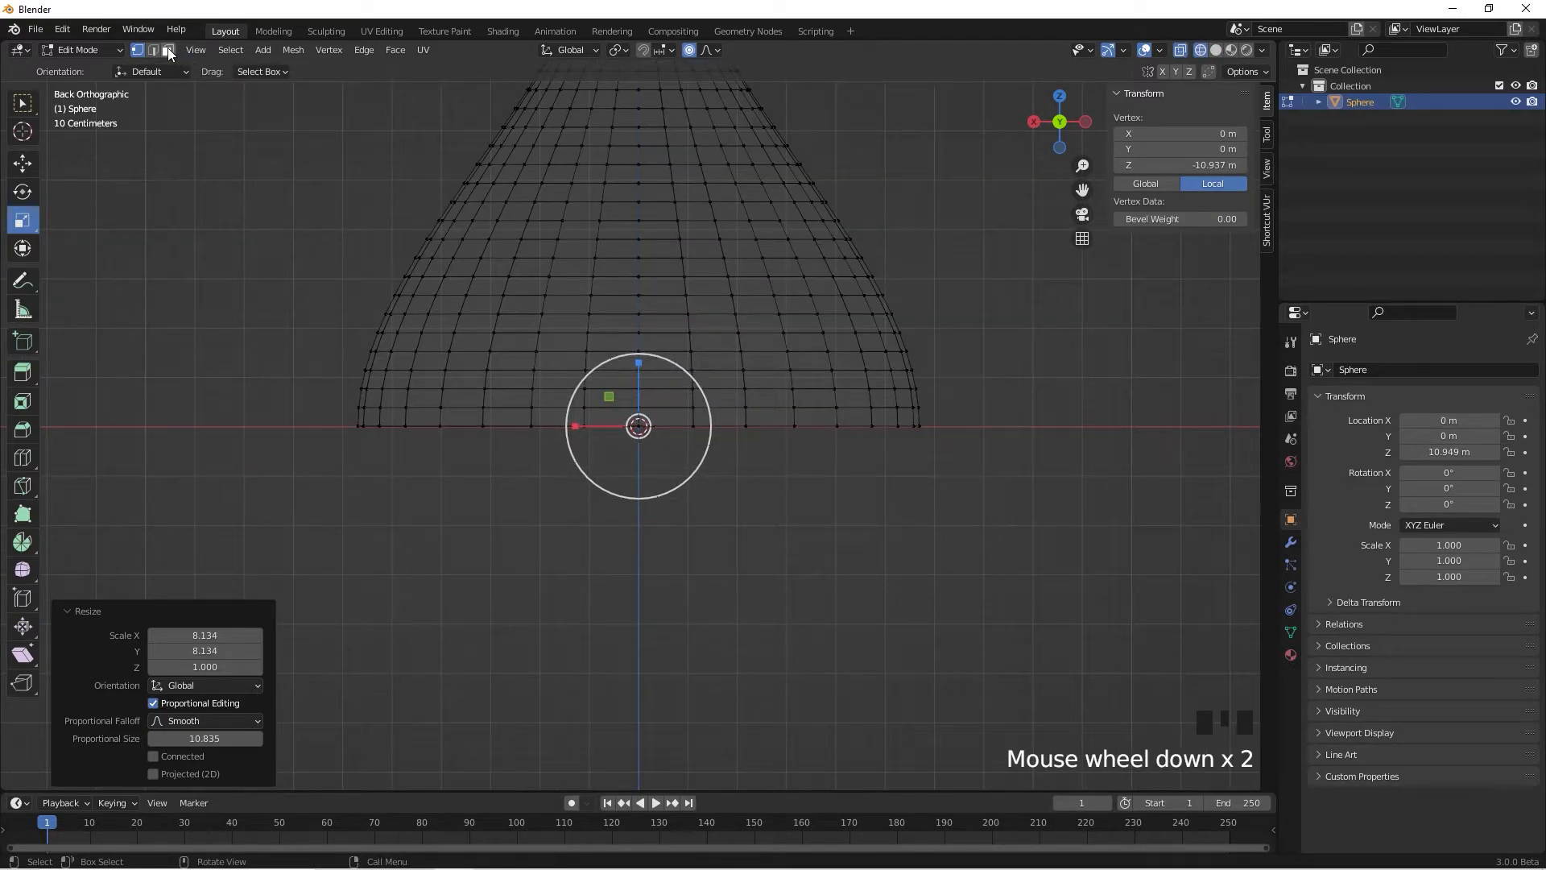
{"action": "left_click", "coordinate": [283, 535]}
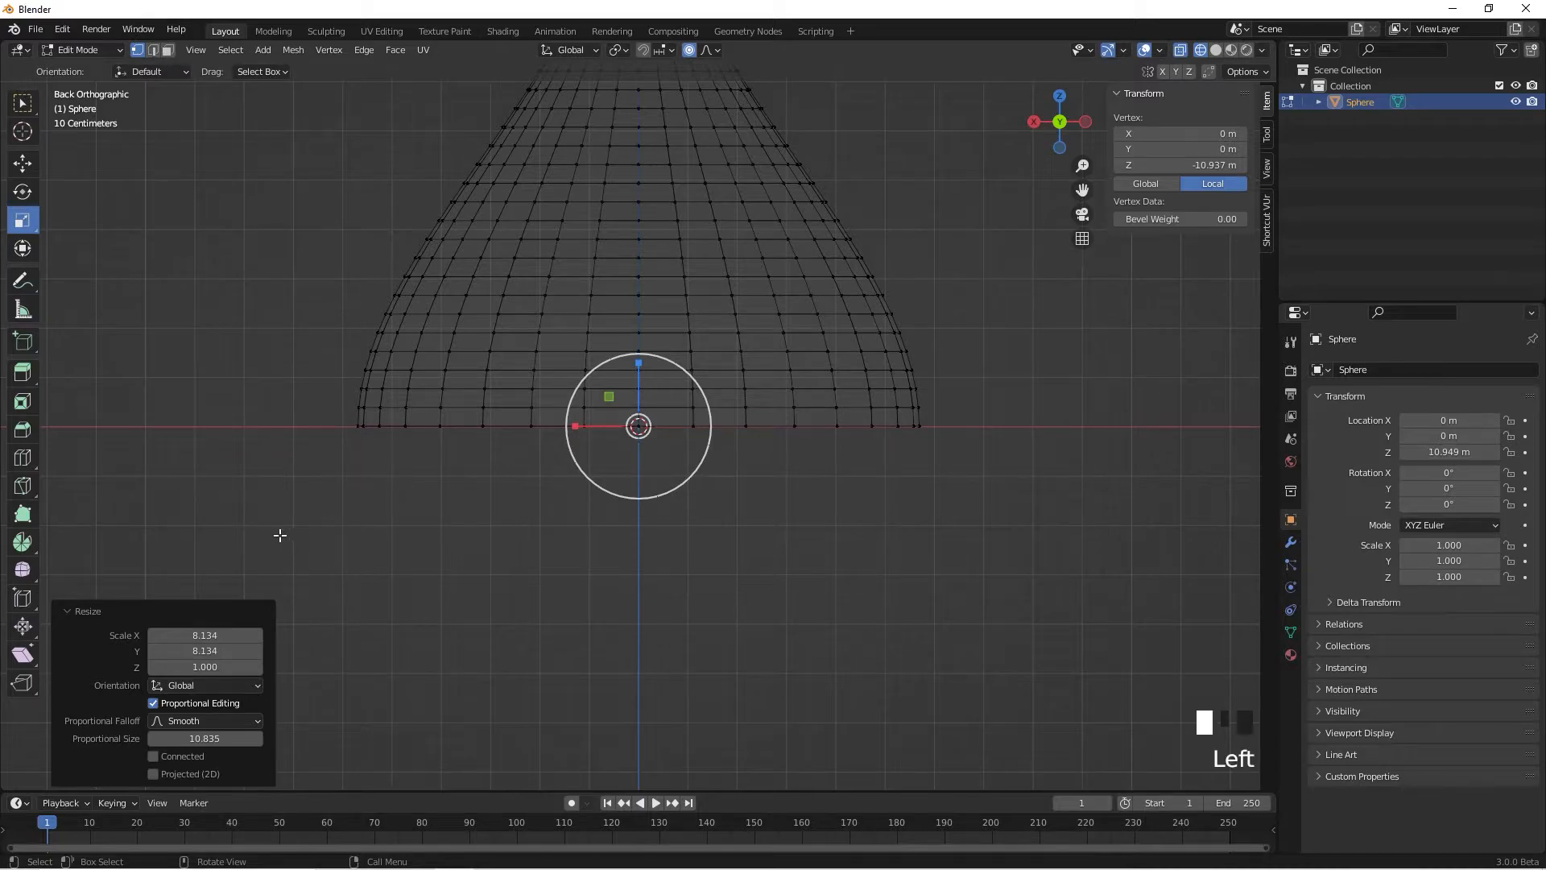
{"action": "left_click", "coordinate": [151, 49]}
{"action": "left_click_drag", "start_coordinate": [217, 539], "coordinate": [963, 421]}
{"action": "scroll", "coordinate": [960, 444], "scroll_direction": "up", "scroll_amount": 4}
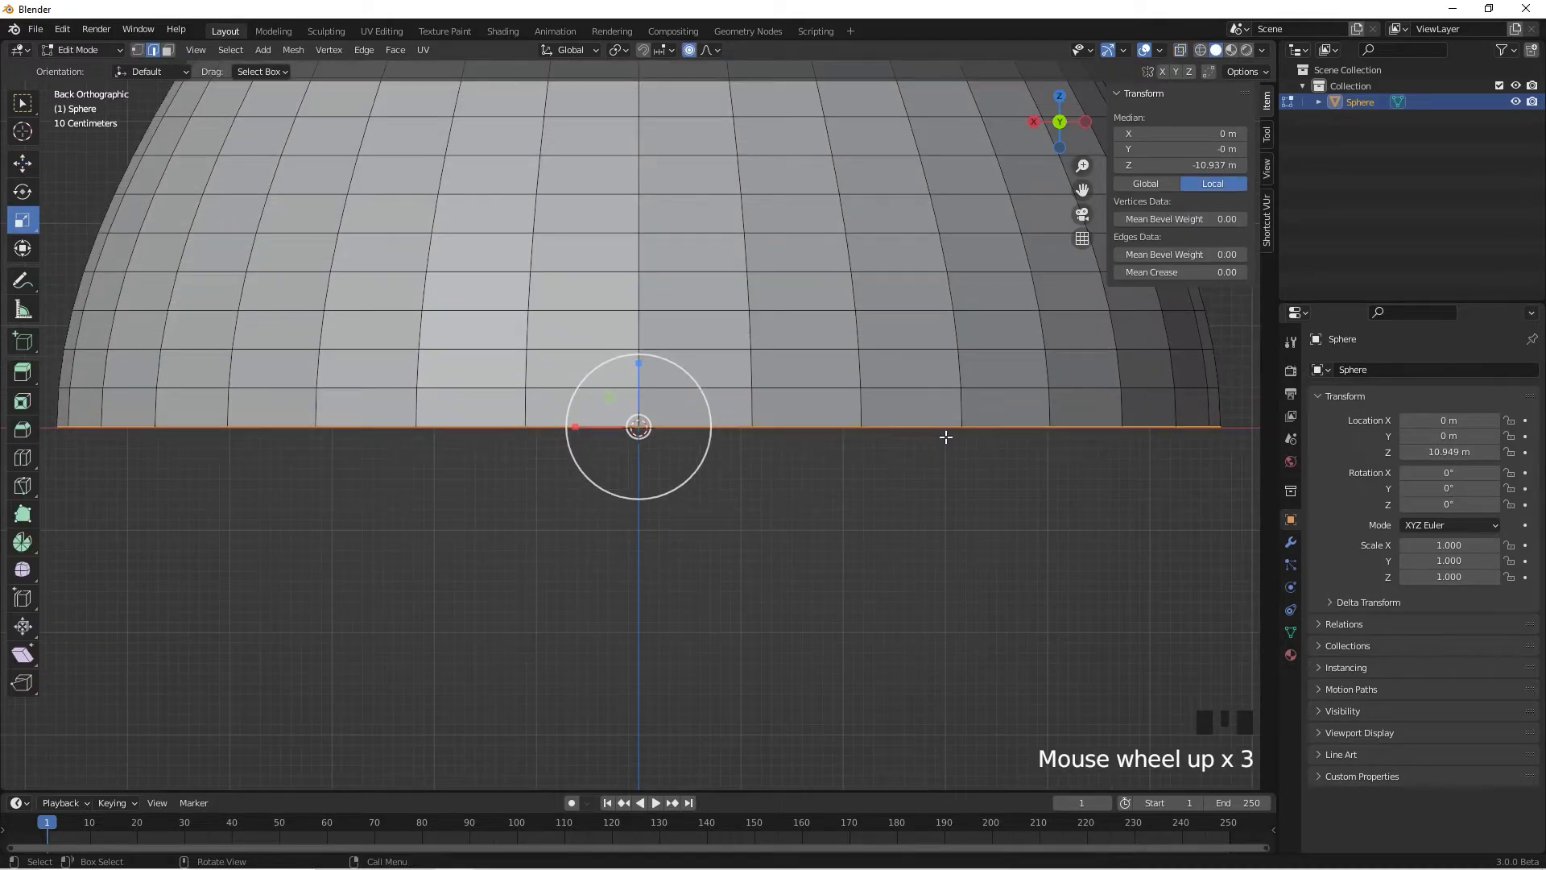
Turn off proportional editing, undo the proportional scaling and scale the base edges uniformly to about 0.91
{"action": "key", "text": "s"}
{"action": "left_click", "coordinate": [690, 119]}
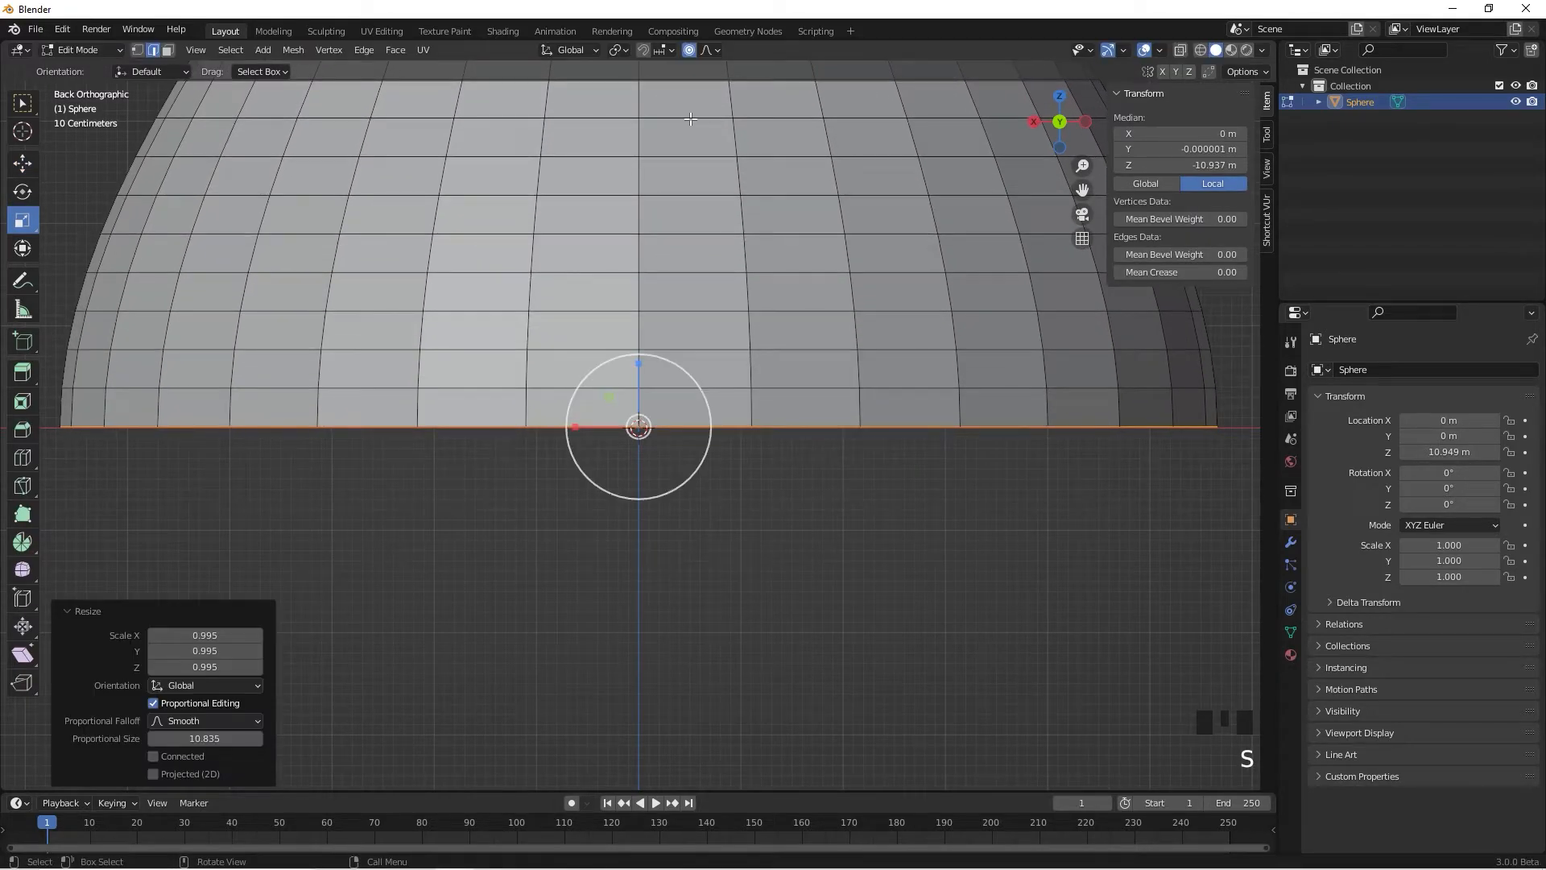
{"action": "left_click", "coordinate": [688, 50]}
{"action": "key", "text": "ctrl+z"}
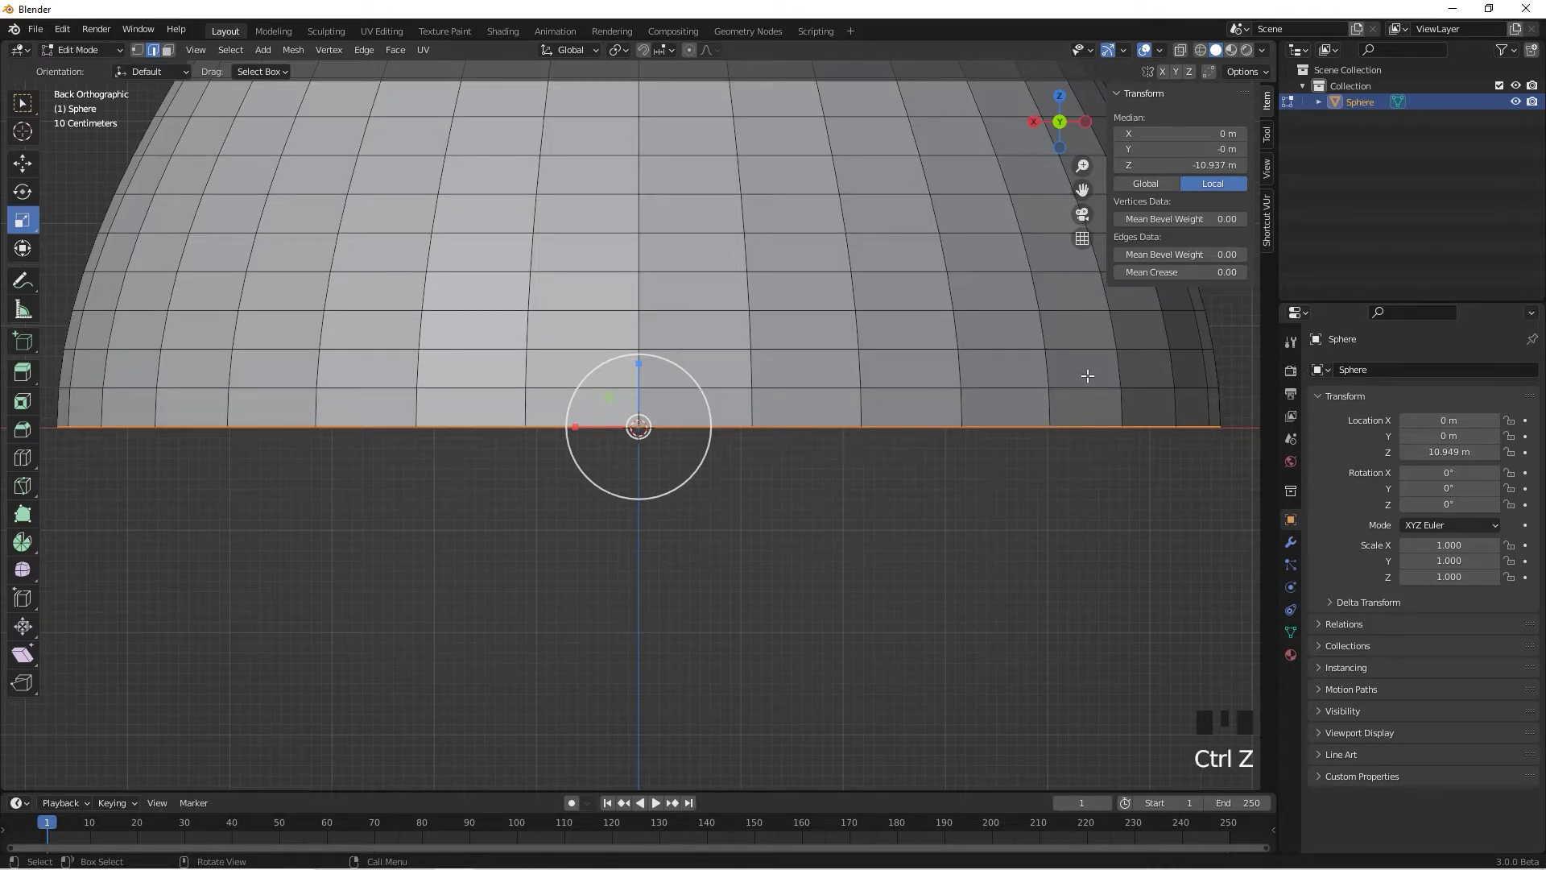
{"action": "key", "text": "s"}
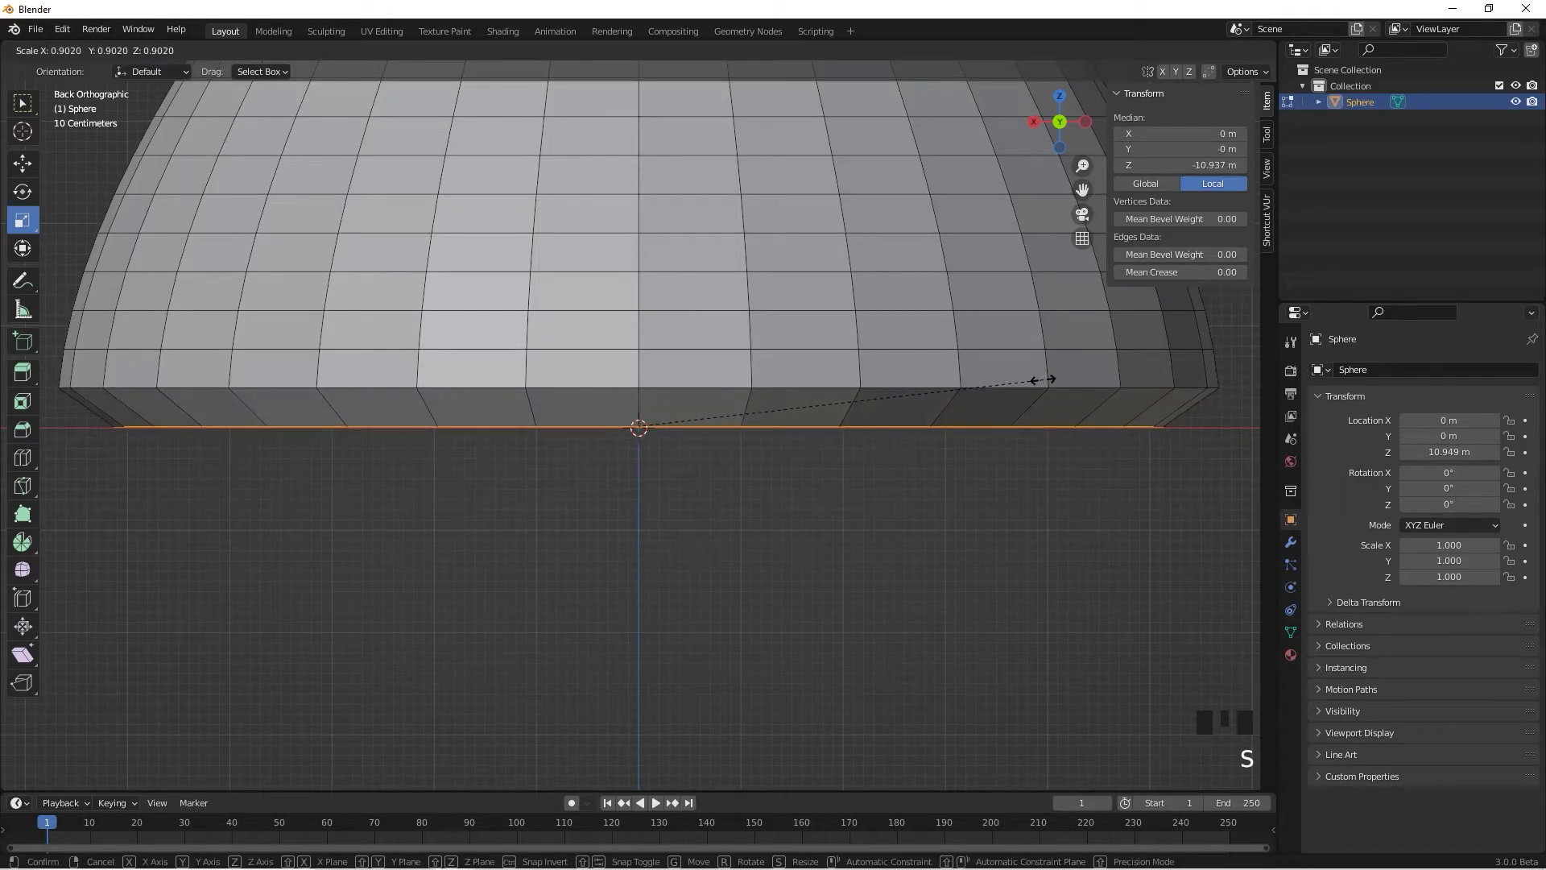
{"action": "left_click", "coordinate": [1047, 384]}
Bevel the horizontal edge loop just above the base into a rounded rim and return to Object Mode
{"action": "middle_click_drag", "start_coordinate": [917, 407], "coordinate": [857, 428], "text": "shift"}
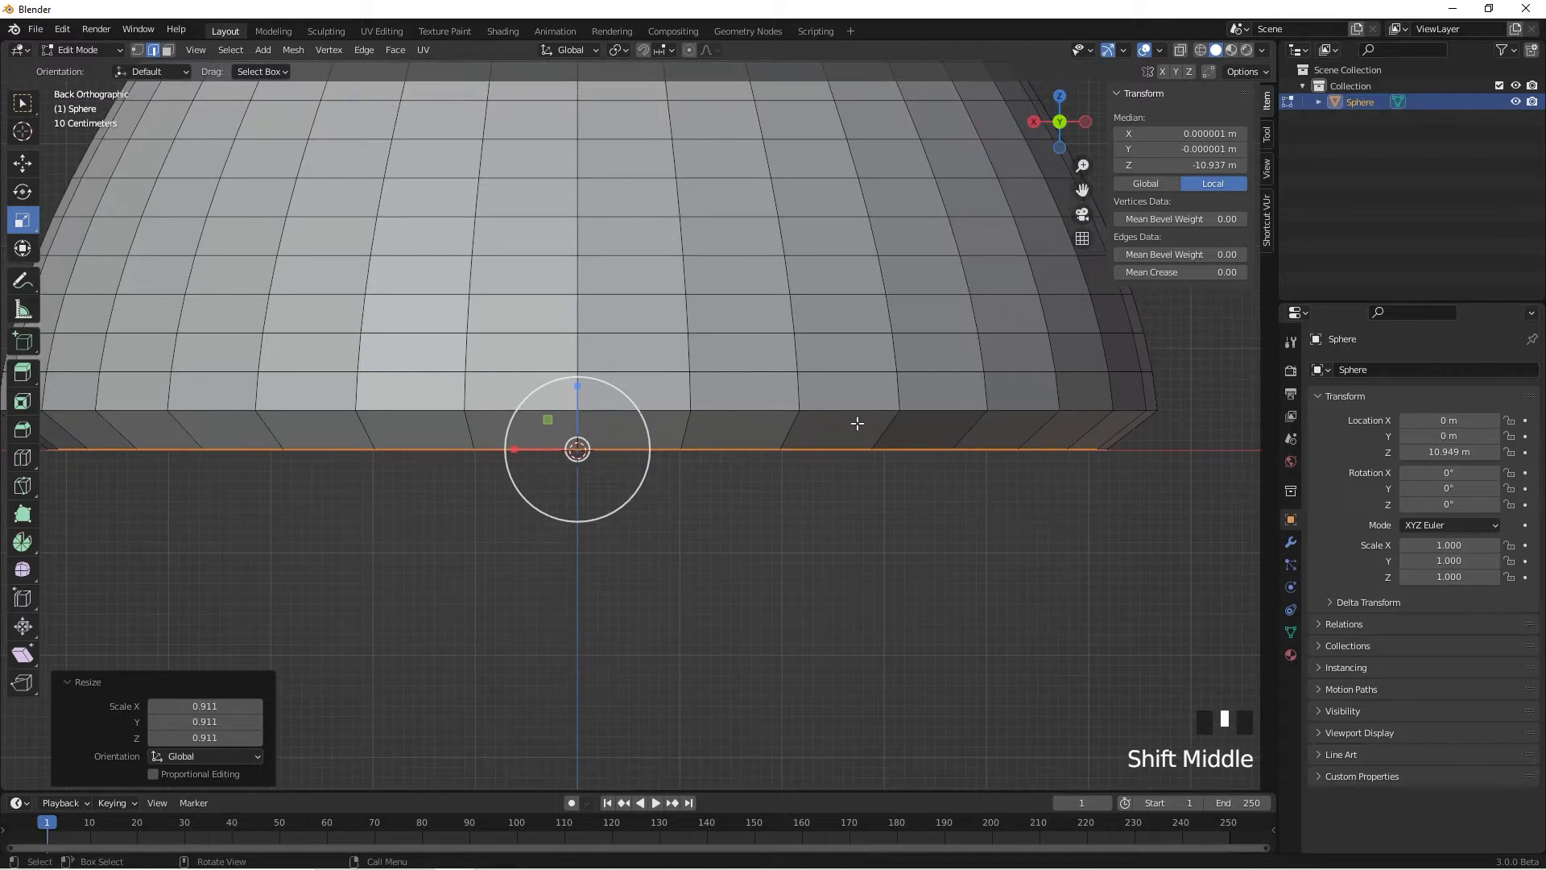
{"action": "left_click", "coordinate": [750, 412], "text": "alt"}
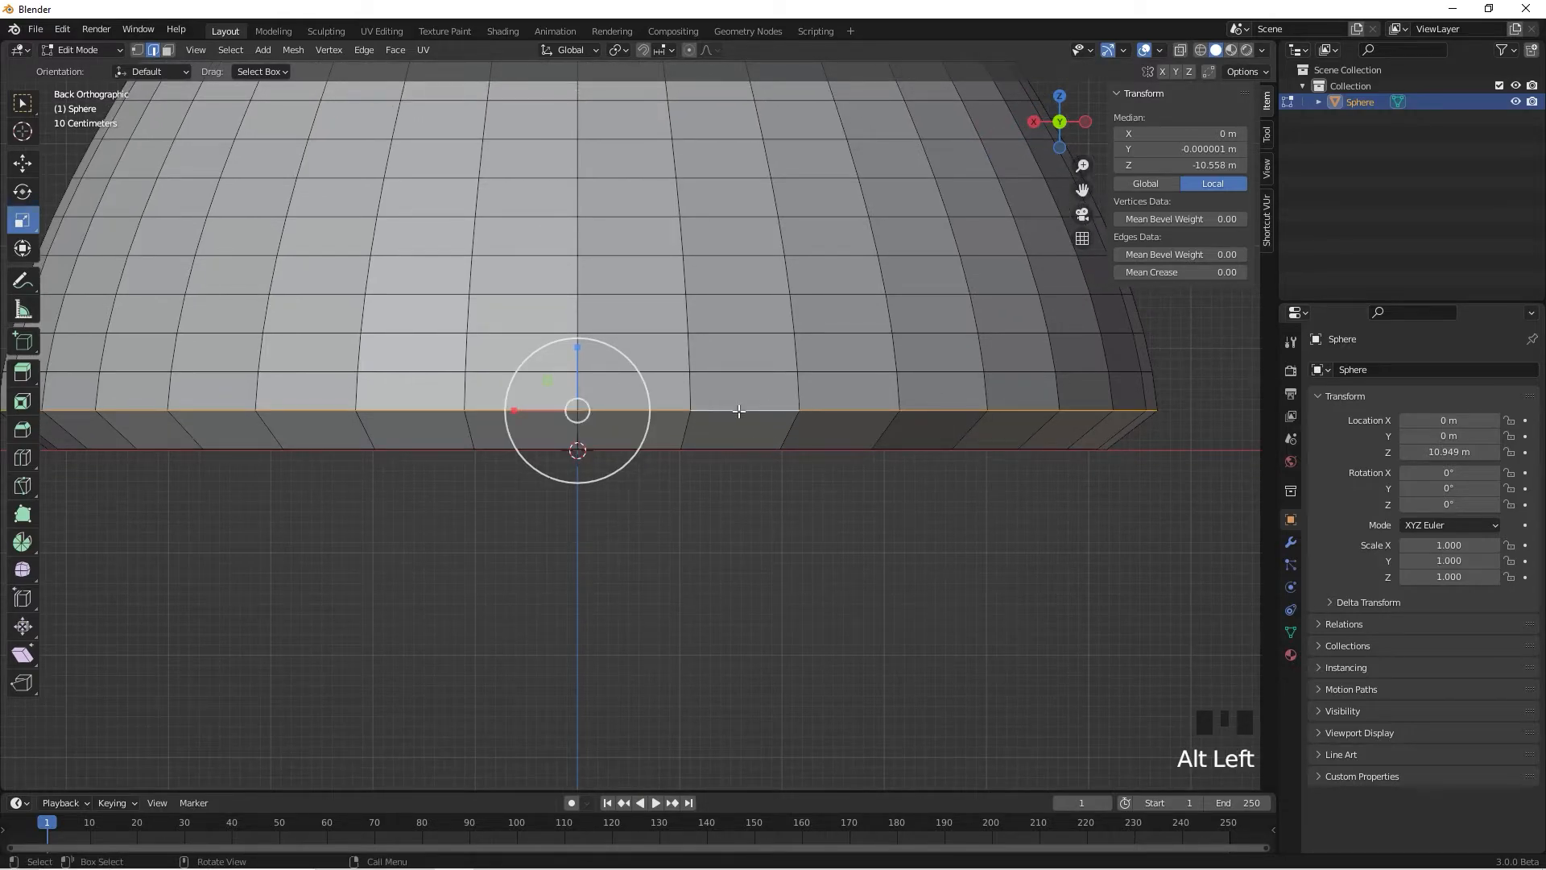
{"action": "scroll", "coordinate": [1084, 425], "scroll_direction": "down", "scroll_amount": 3}
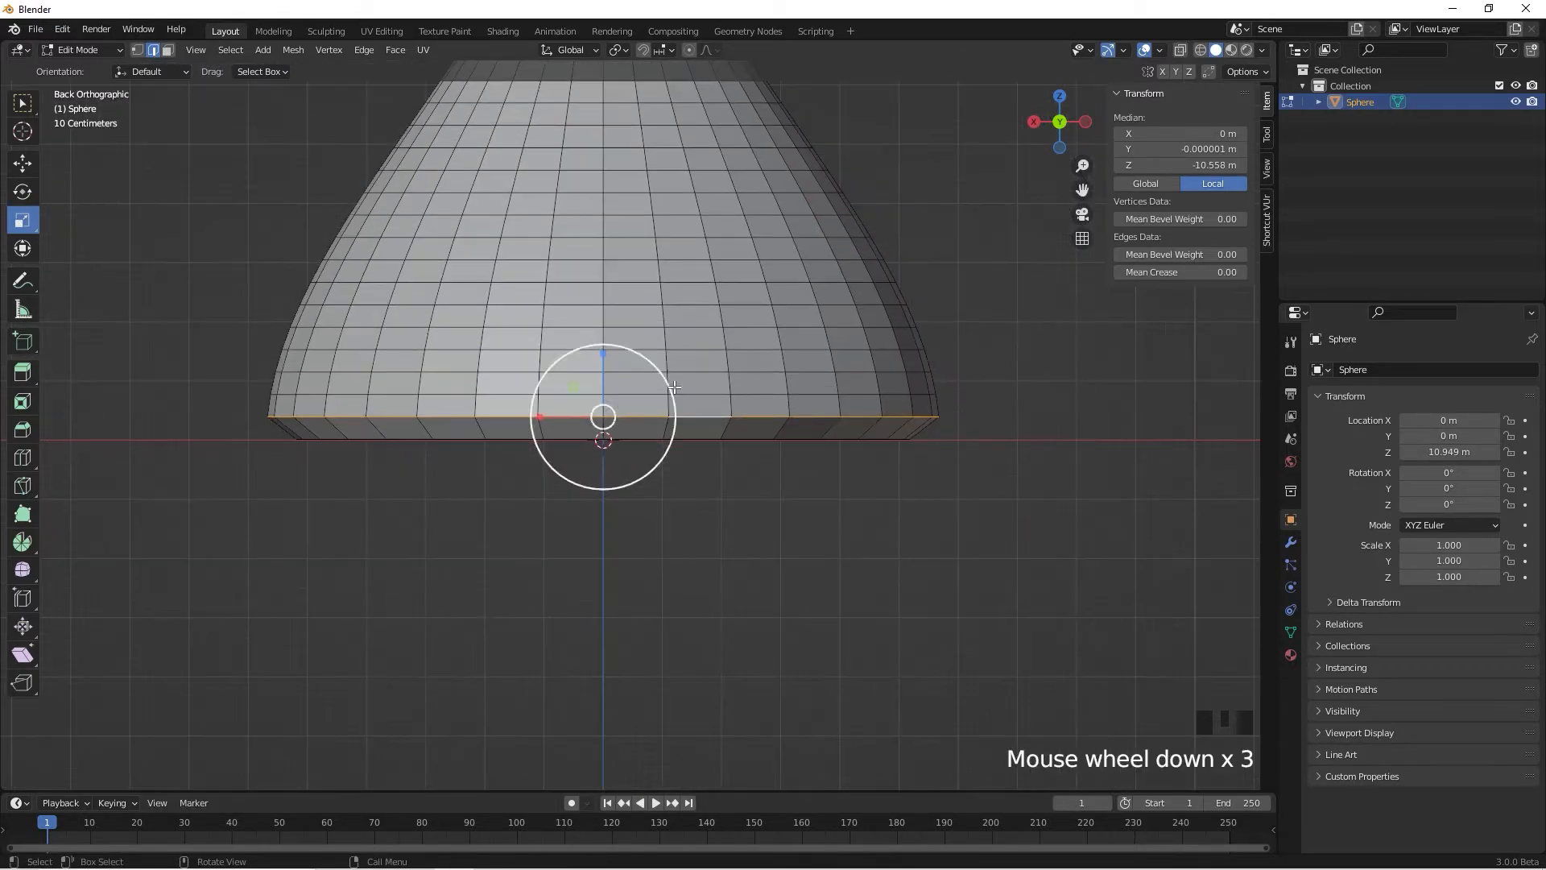
{"action": "scroll", "coordinate": [774, 439], "scroll_direction": "up", "scroll_amount": 4}
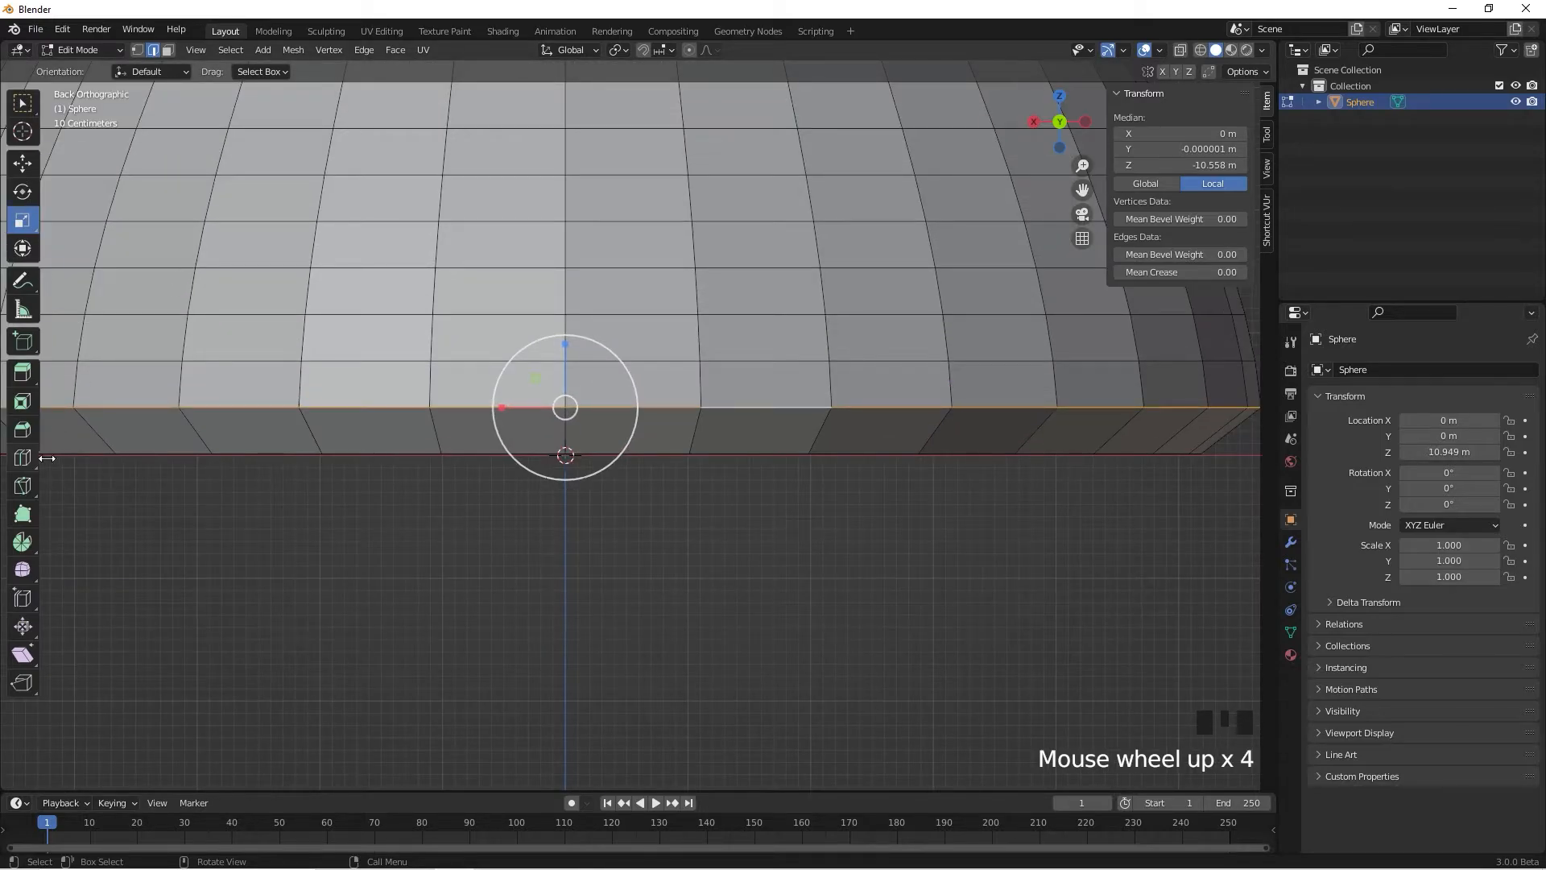
{"action": "left_click", "coordinate": [23, 429]}
{"action": "left_click_drag", "start_coordinate": [565, 487], "coordinate": [579, 534]}
{"action": "key", "text": "Tab"}
Apply smooth shading to the flared, ball-topped object
{"action": "scroll", "coordinate": [783, 481], "scroll_direction": "down", "scroll_amount": 4}
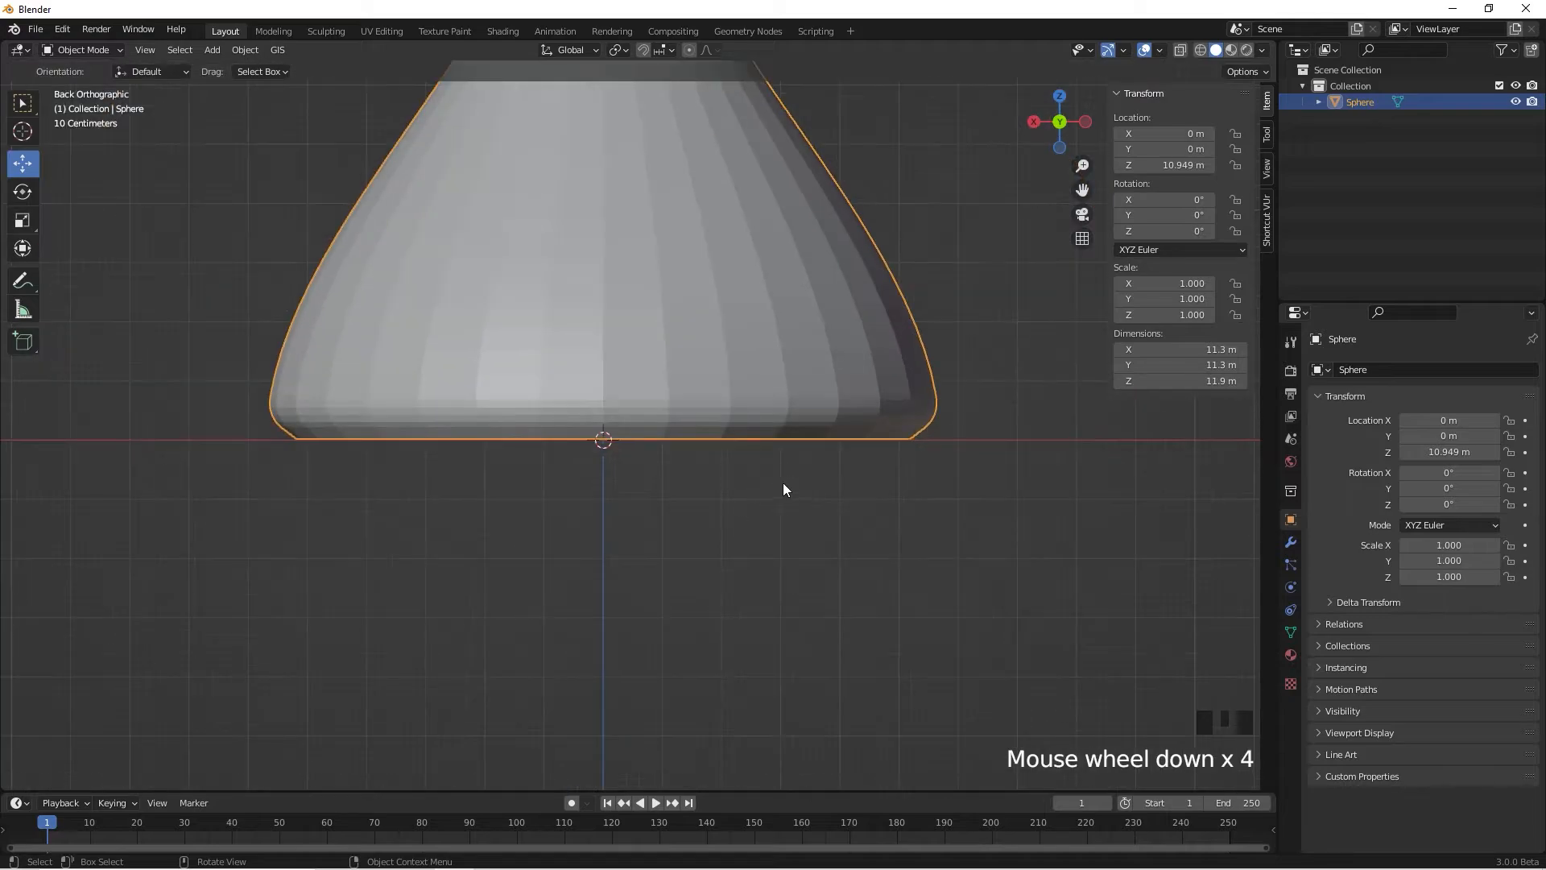
{"action": "middle_click_drag", "start_coordinate": [782, 482], "coordinate": [734, 480]}
{"action": "middle_click_drag", "start_coordinate": [634, 364], "coordinate": [694, 451]}
{"action": "scroll", "coordinate": [712, 514], "scroll_direction": "down", "scroll_amount": 4}
{"action": "scroll", "coordinate": [718, 359], "scroll_direction": "up", "scroll_amount": 4}
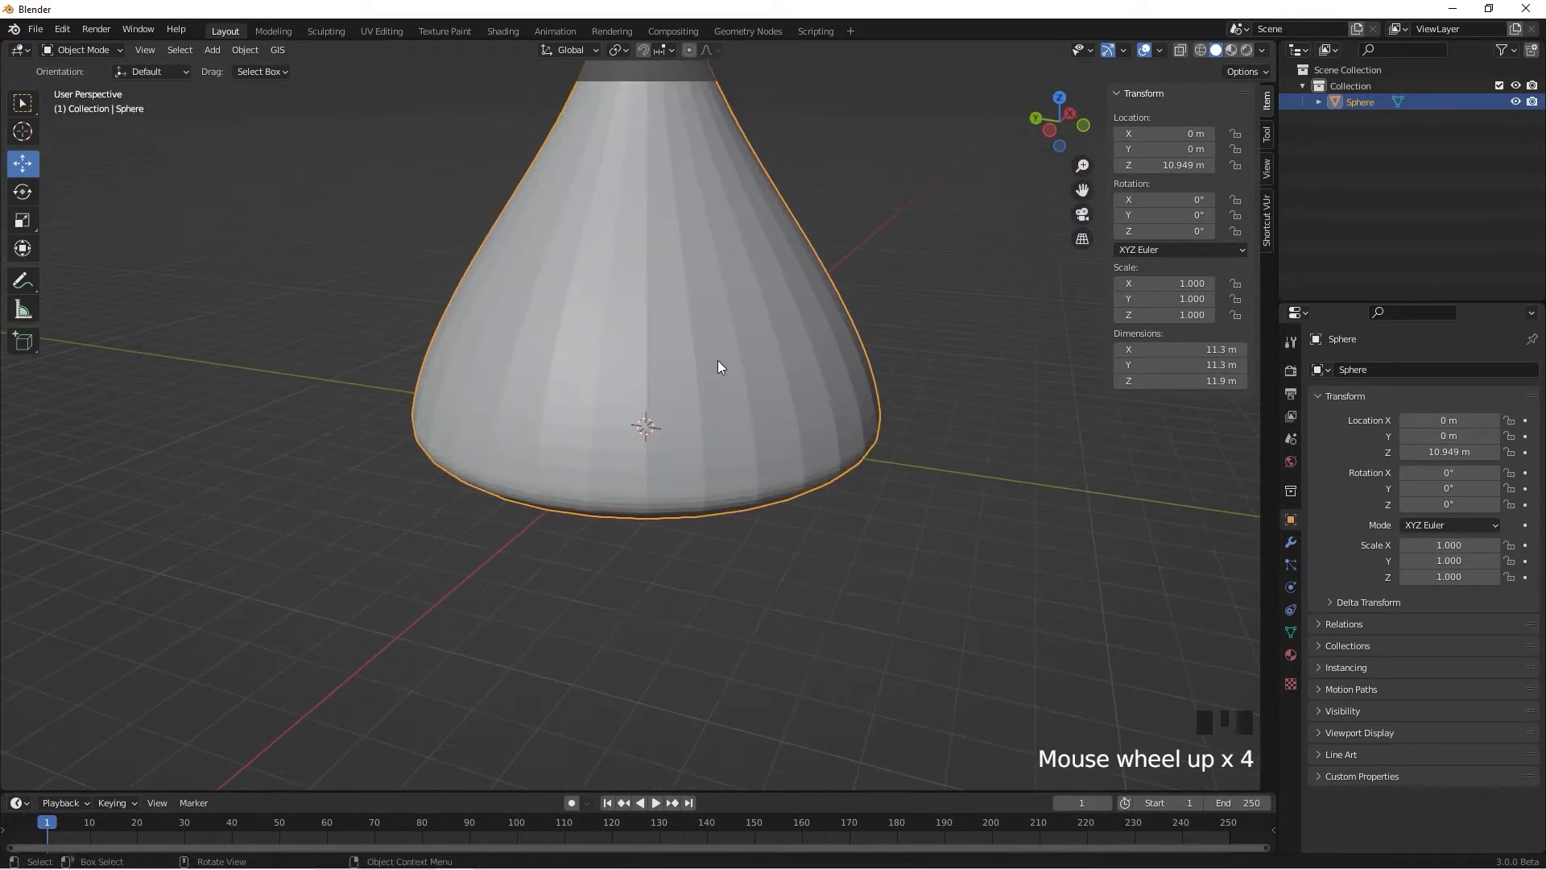
{"action": "scroll", "coordinate": [717, 371], "scroll_direction": "down", "scroll_amount": 3}
{"action": "scroll", "coordinate": [712, 420], "scroll_direction": "up", "scroll_amount": 4}
{"action": "scroll", "coordinate": [737, 378], "scroll_direction": "down", "scroll_amount": 3}
{"action": "scroll", "coordinate": [738, 379], "scroll_direction": "up", "scroll_amount": 2}
{"action": "mouse_move", "coordinate": [705, 367]}
{"action": "right_mouse_down"}
{"action": "mouse_move", "coordinate": [679, 370]}
{"action": "mouse_move", "coordinate": [709, 362]}
{"action": "right_mouse_up"}
{"action": "middle_click_drag", "start_coordinate": [731, 367], "coordinate": [749, 379]}
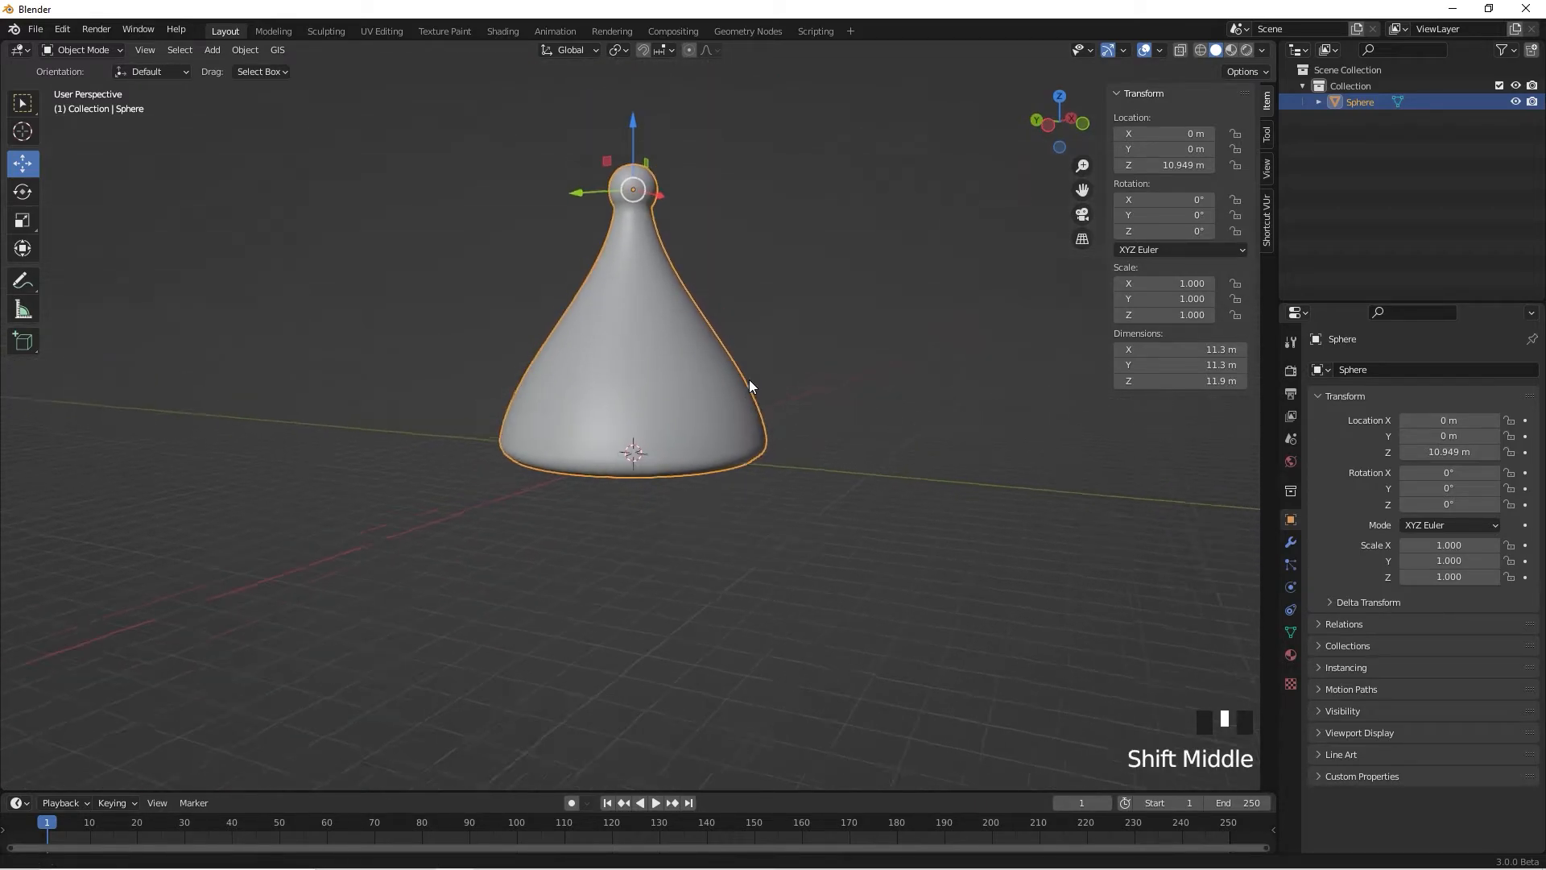
{"action": "scroll", "coordinate": [757, 411], "scroll_direction": "up", "scroll_amount": 2}
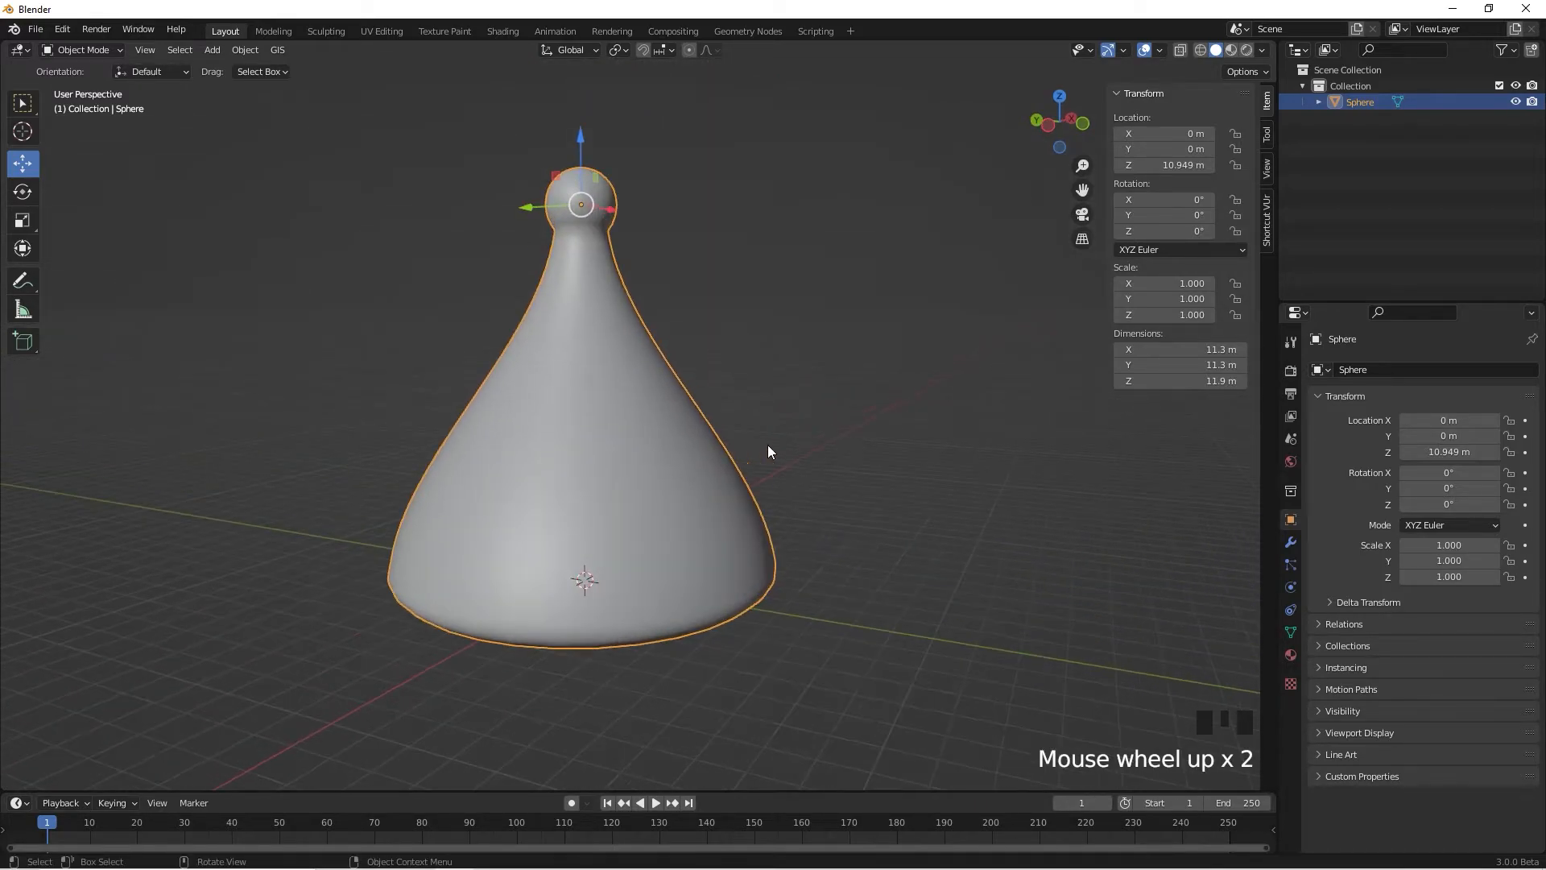
Enable Auto Smooth for the object's normals and deselect the object
{"action": "left_click", "coordinate": [1291, 633]}
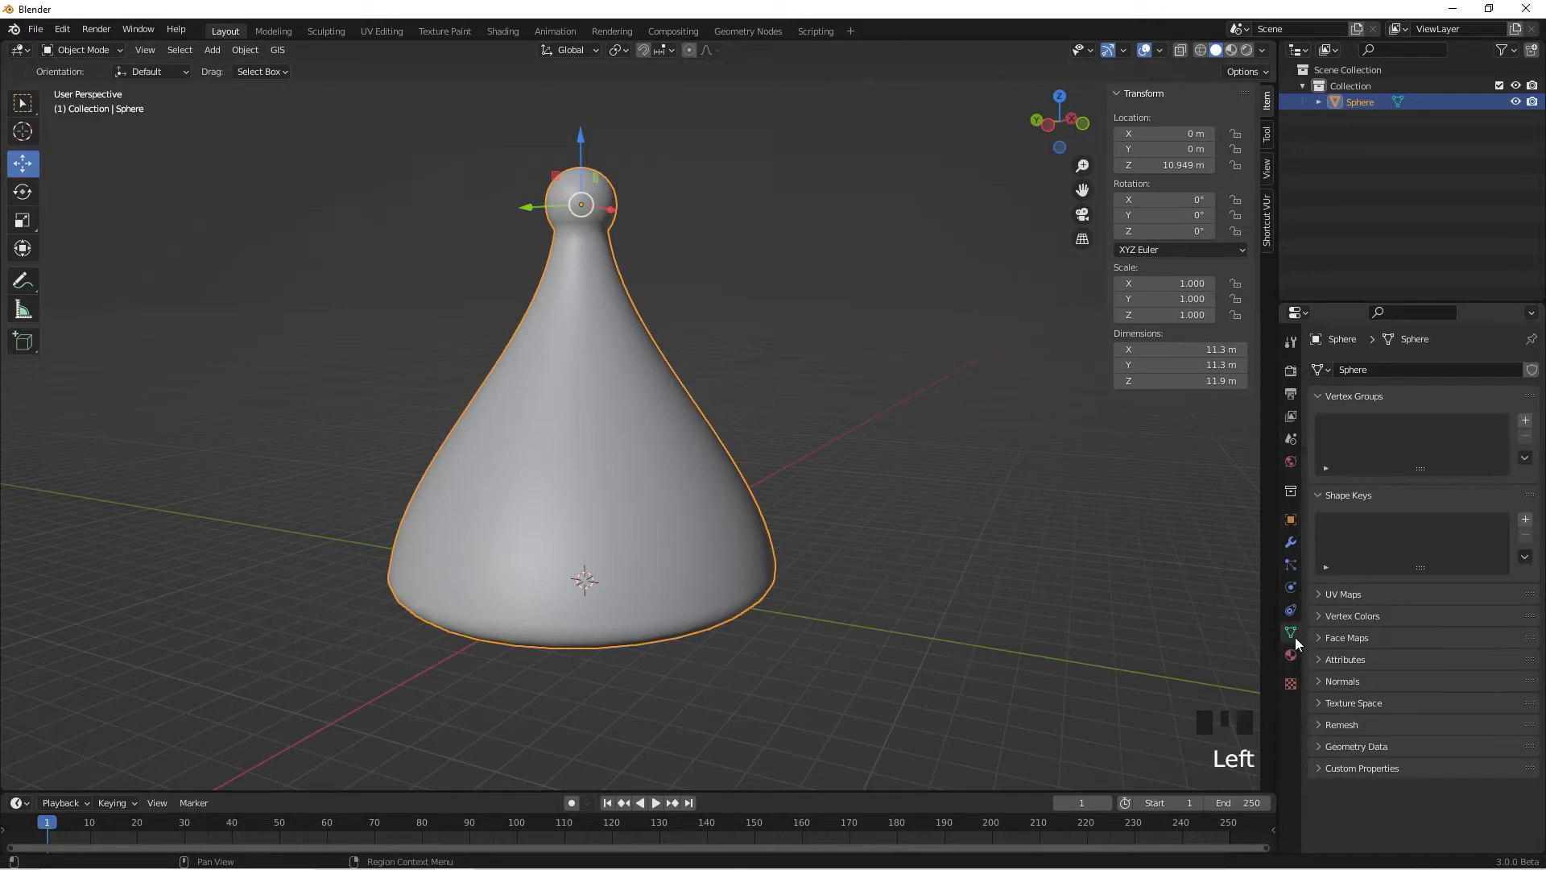
{"action": "left_click", "coordinate": [1342, 681]}
{"action": "left_click", "coordinate": [1404, 705]}
{"action": "middle_click_drag", "start_coordinate": [925, 571], "coordinate": [860, 529]}
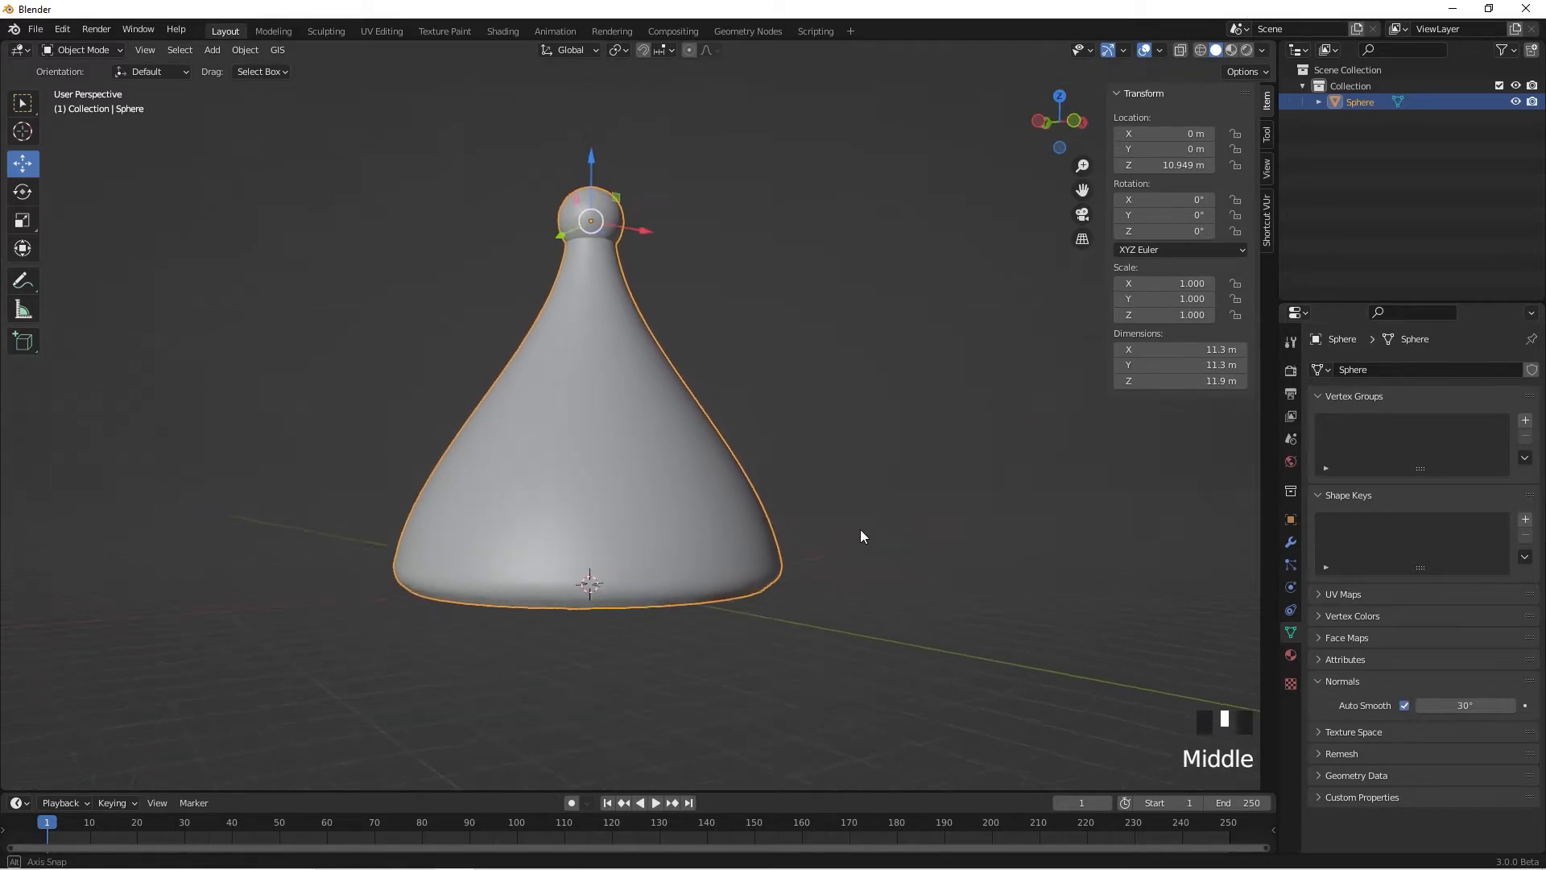
{"action": "left_click", "coordinate": [861, 530]}
Examine the smoothed surface and rounded base of the model from several angles
{"action": "middle_click_drag", "start_coordinate": [984, 539], "coordinate": [799, 582]}
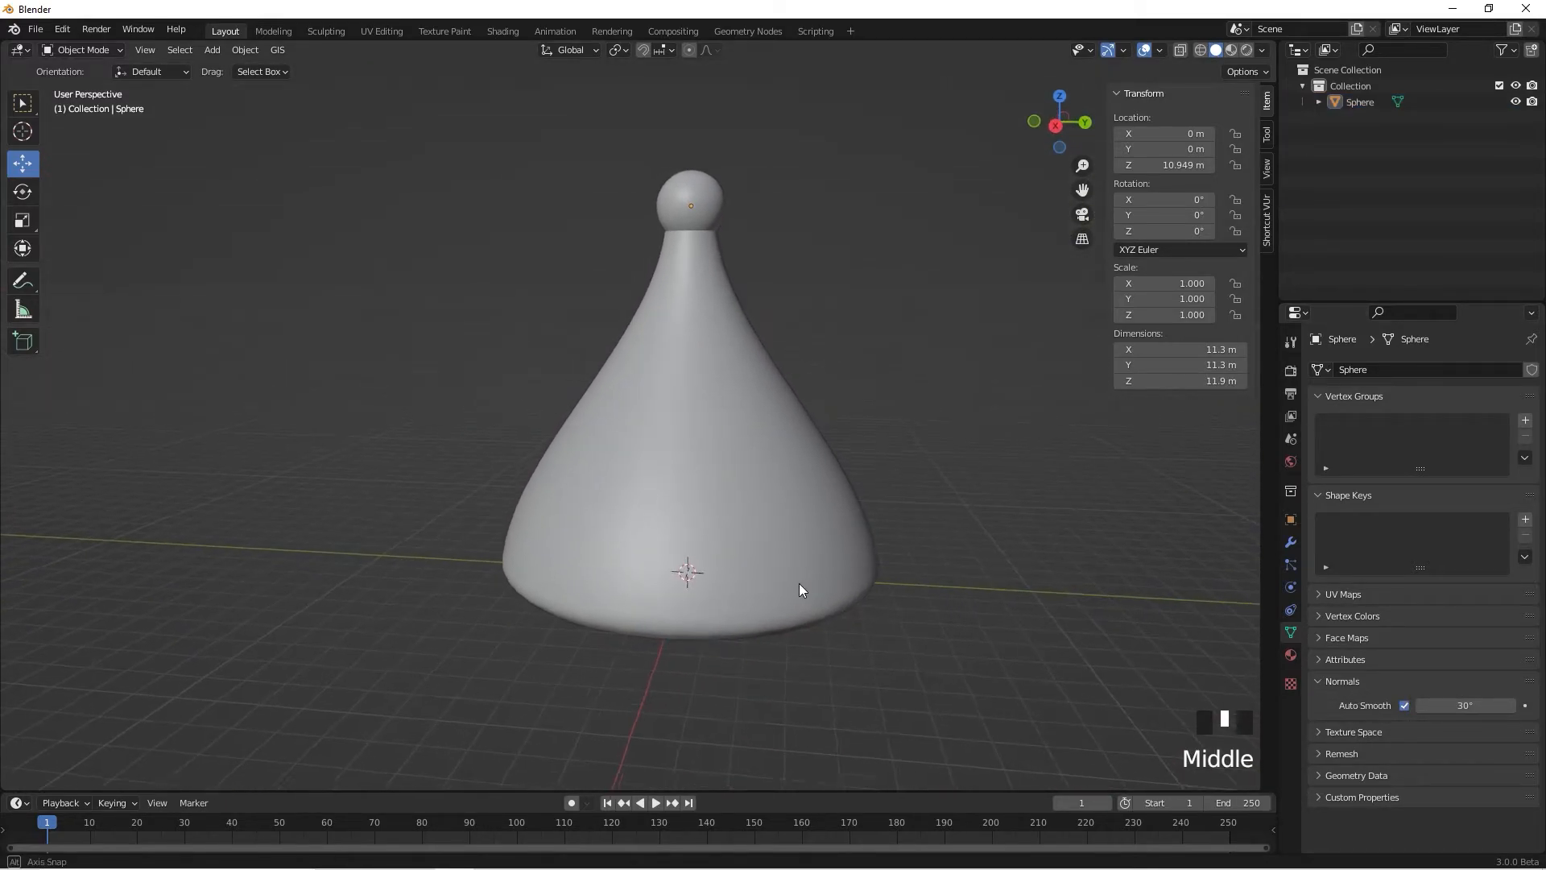
{"action": "scroll", "coordinate": [798, 583], "scroll_direction": "down", "scroll_amount": 2}
{"action": "middle_click_drag", "start_coordinate": [915, 604], "coordinate": [851, 605]}
{"action": "scroll", "coordinate": [1050, 602], "scroll_direction": "up", "scroll_amount": 2, "text": "shift"}
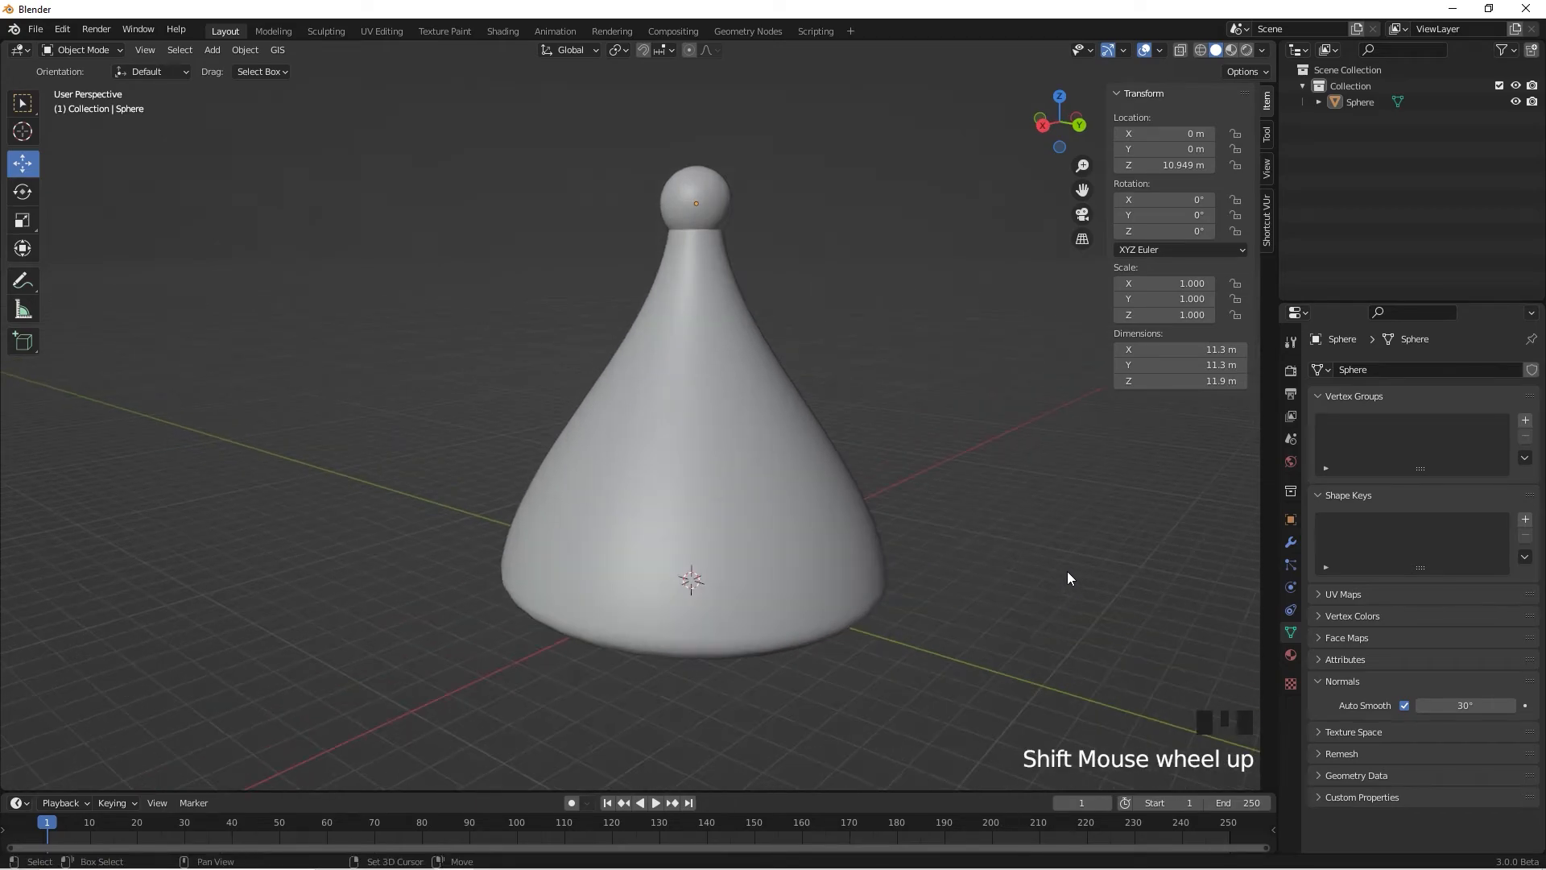
{"action": "middle_click_drag", "start_coordinate": [1070, 579], "coordinate": [996, 561]}
{"action": "scroll", "coordinate": [985, 563], "scroll_direction": "down", "scroll_amount": 2}
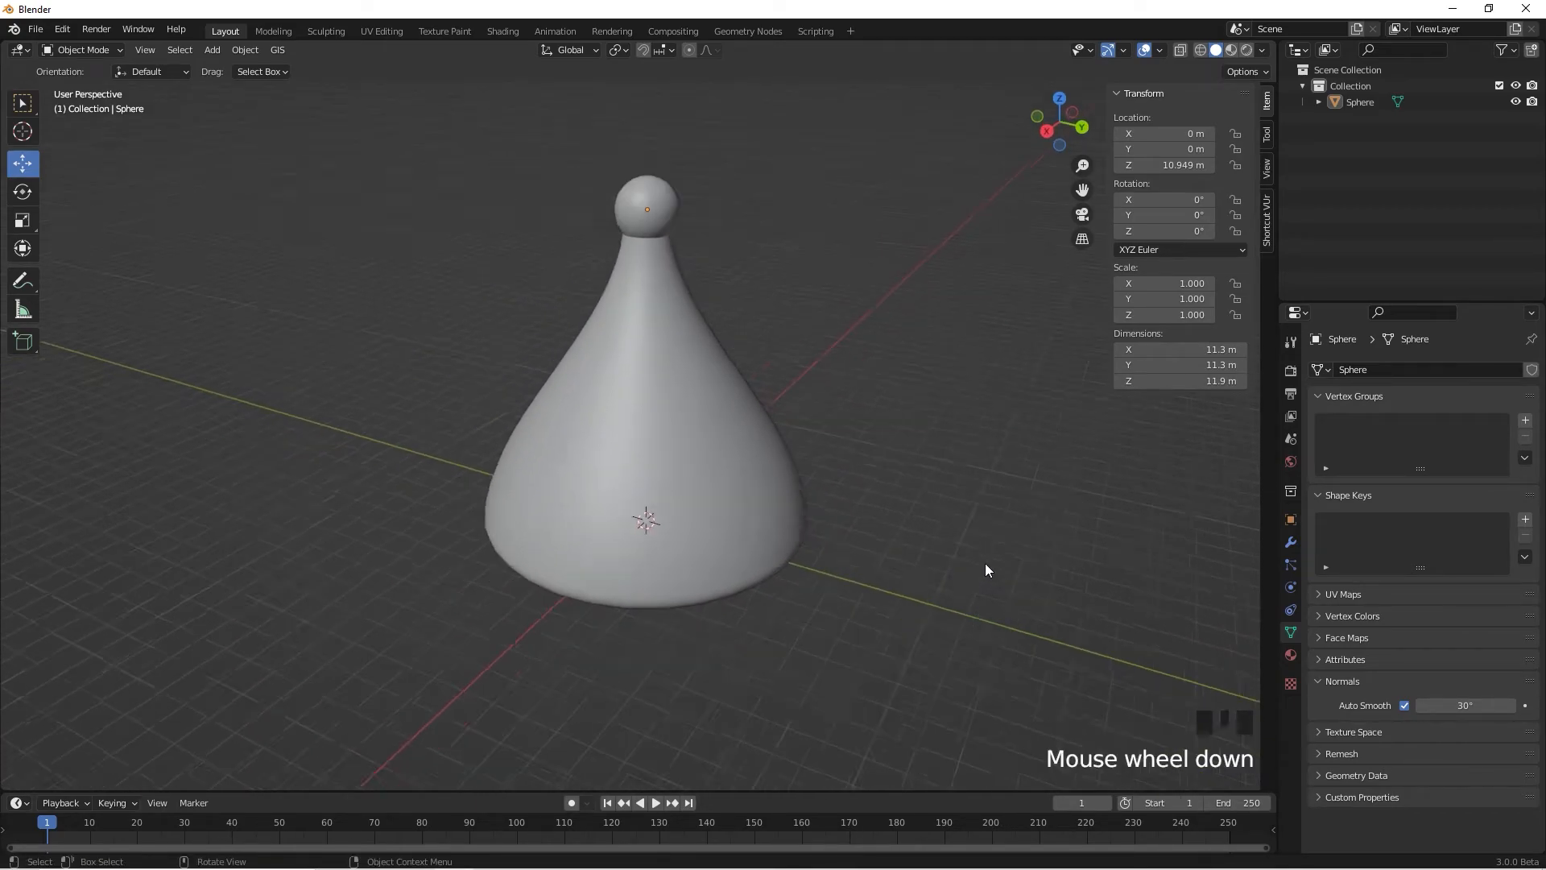
{"action": "scroll", "coordinate": [995, 524], "scroll_direction": "up", "scroll_amount": 2}
{"action": "scroll", "coordinate": [976, 528], "scroll_direction": "down", "scroll_amount": 2}
{"action": "scroll", "coordinate": [963, 535], "scroll_direction": "up", "scroll_amount": 1}
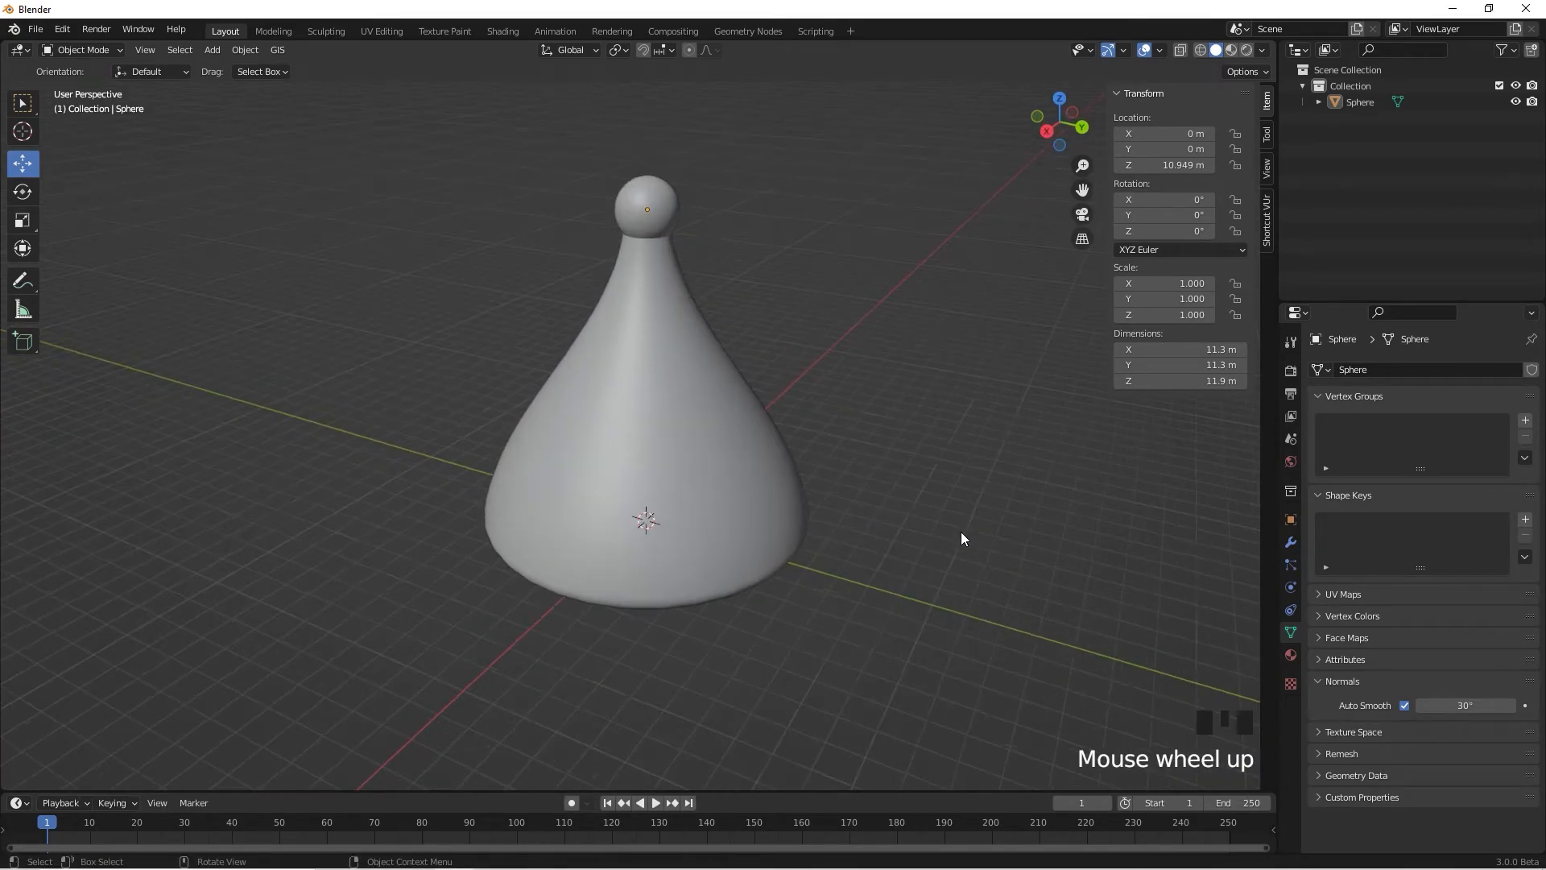
{"action": "middle_click_drag", "start_coordinate": [1028, 530], "coordinate": [1095, 528]}
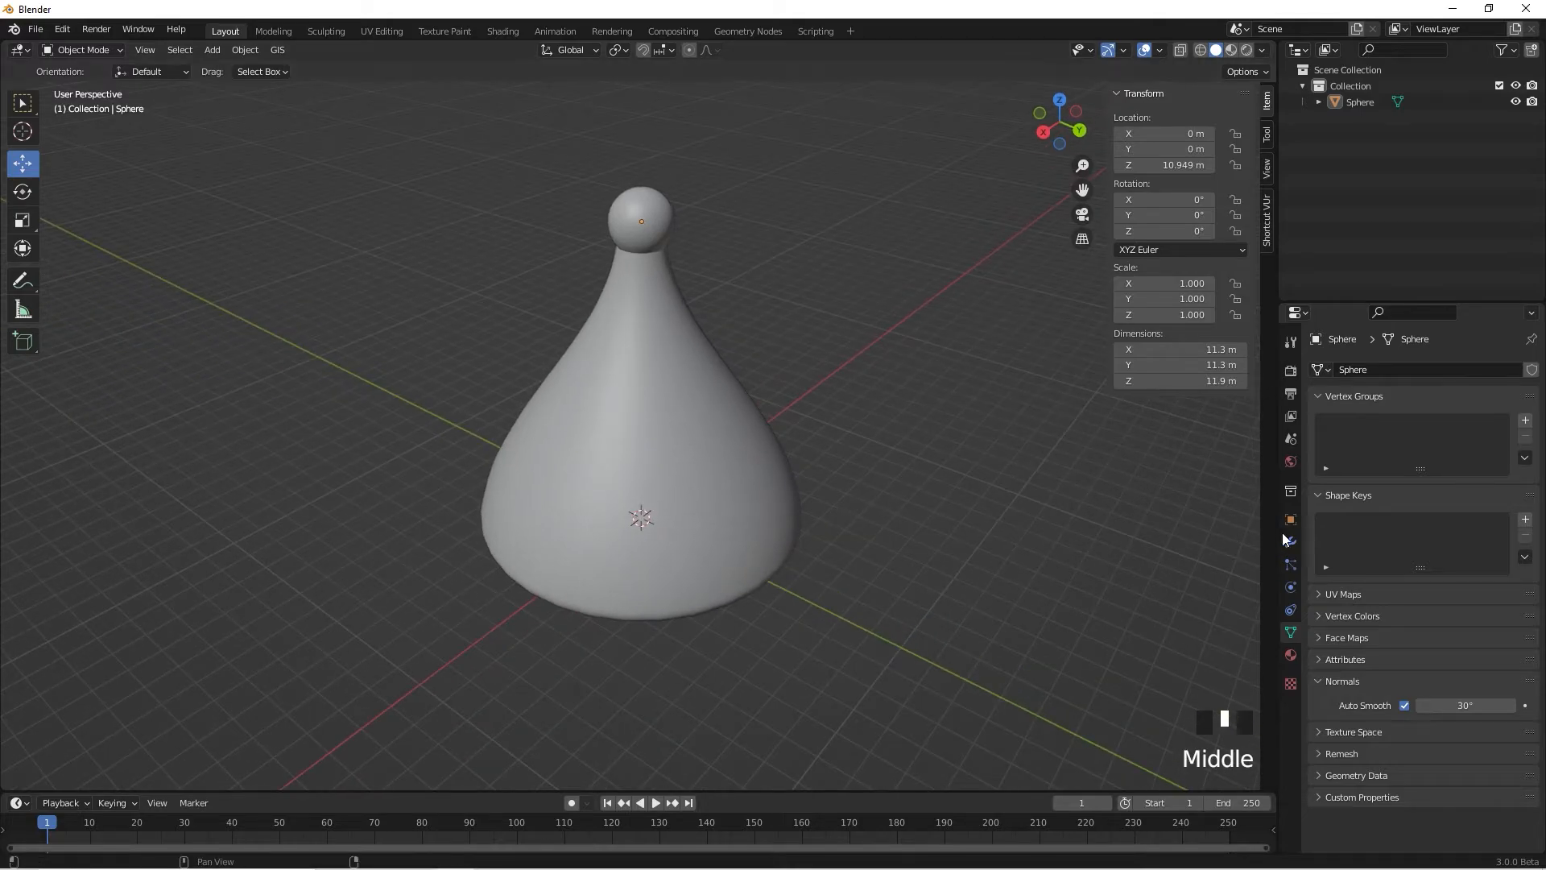
Create a new material for the object and name it Gold
{"action": "left_click", "coordinate": [1292, 656]}
{"action": "left_click", "coordinate": [1356, 442]}
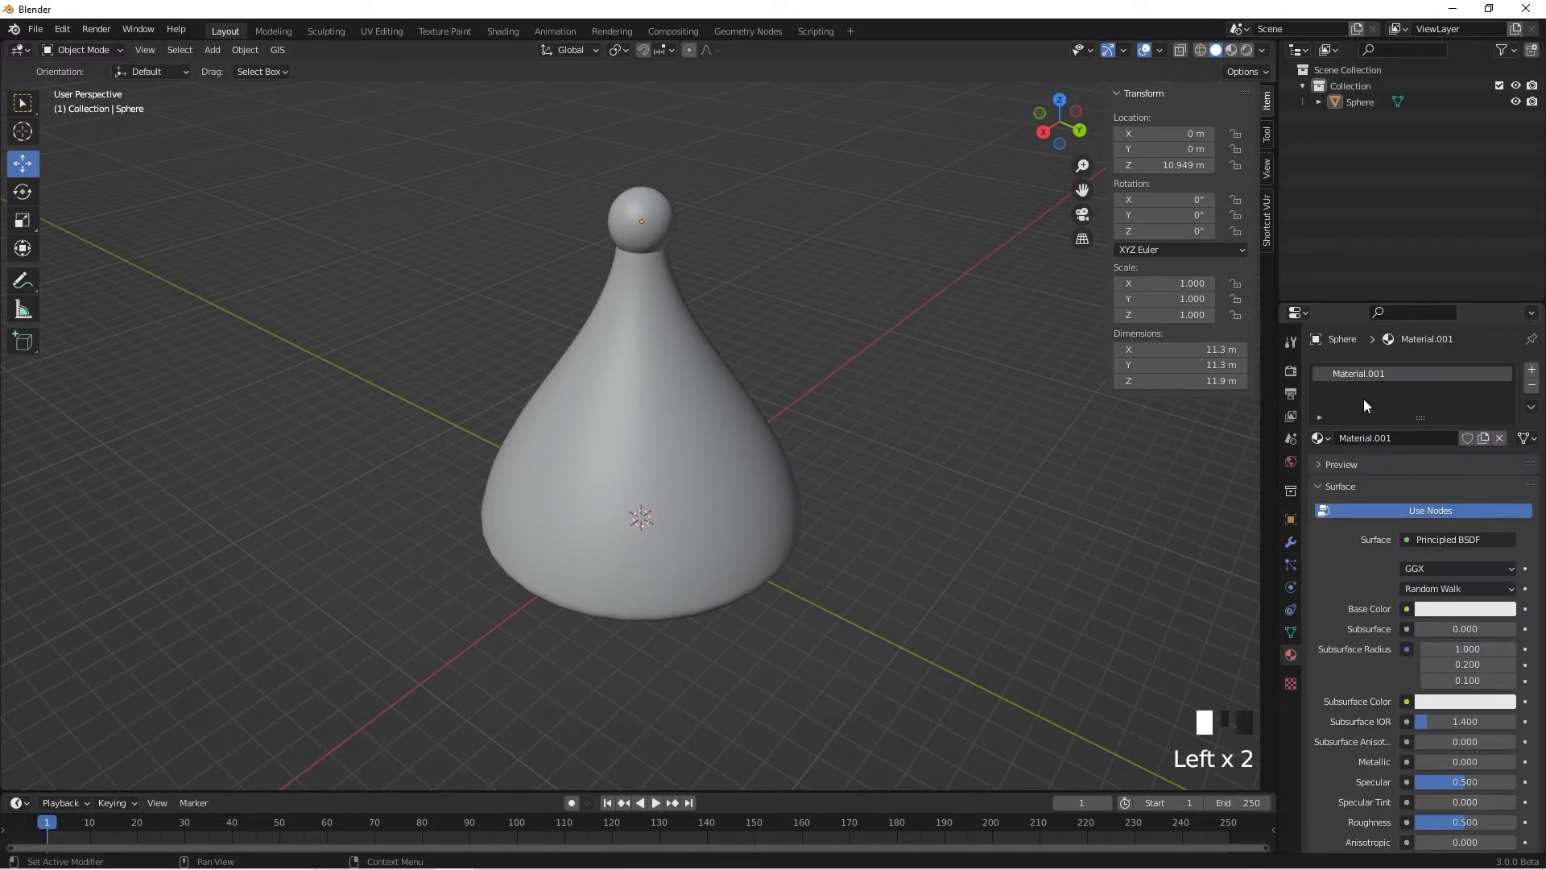
{"action": "type", "text": "Gold"}
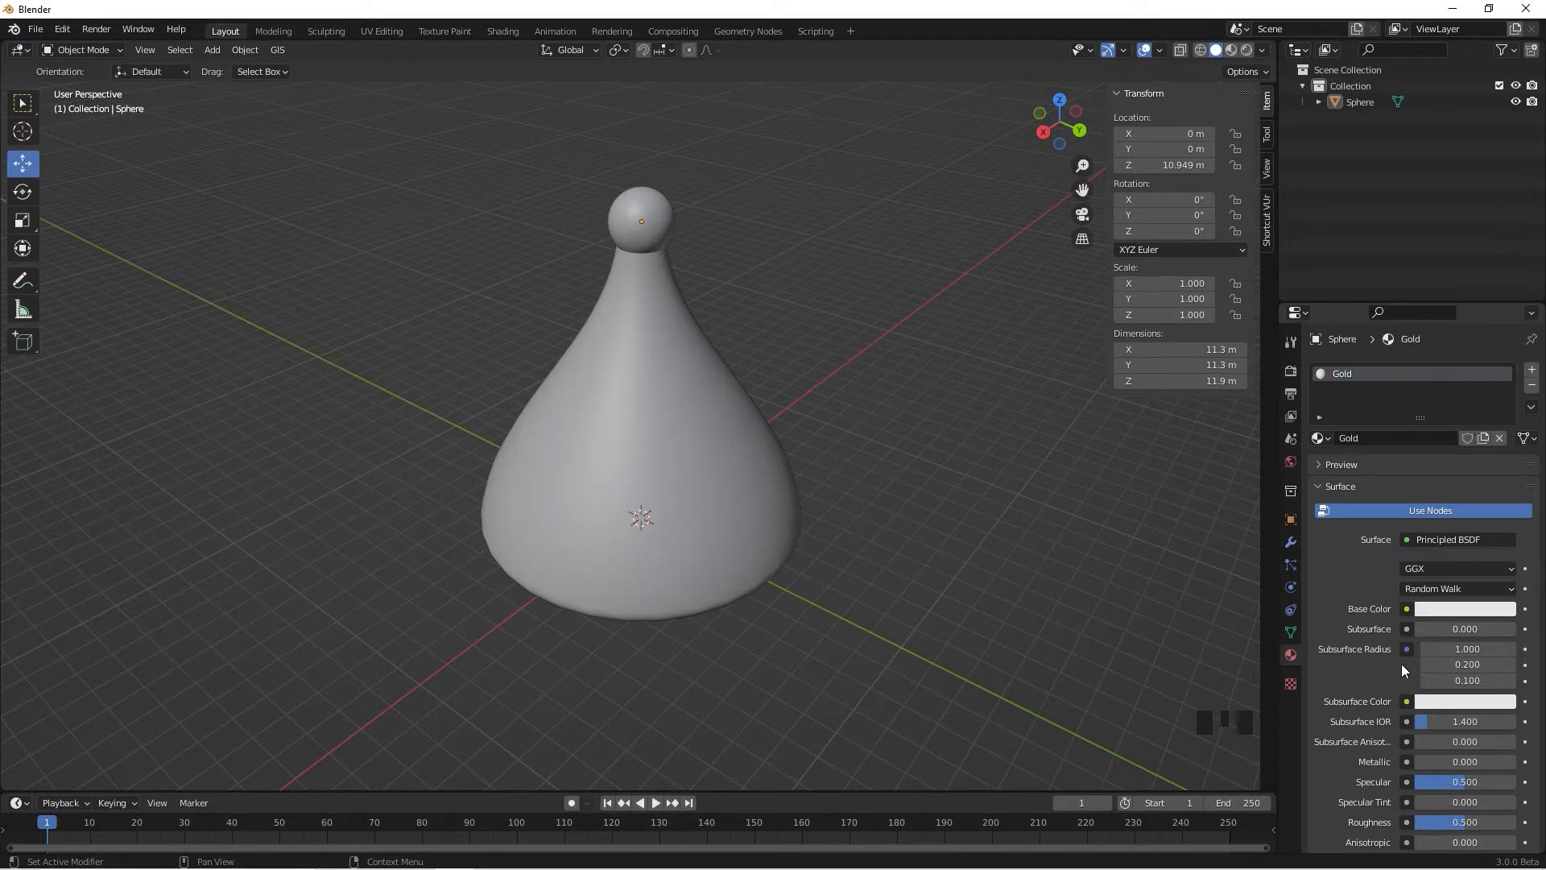
Set the Gold material's base color to a golden yellow with hue 0.099, saturation 0.987 and value 0.800
{"action": "left_click", "coordinate": [1462, 607]}
{"action": "left_click_drag", "start_coordinate": [1441, 494], "coordinate": [1397, 475]}
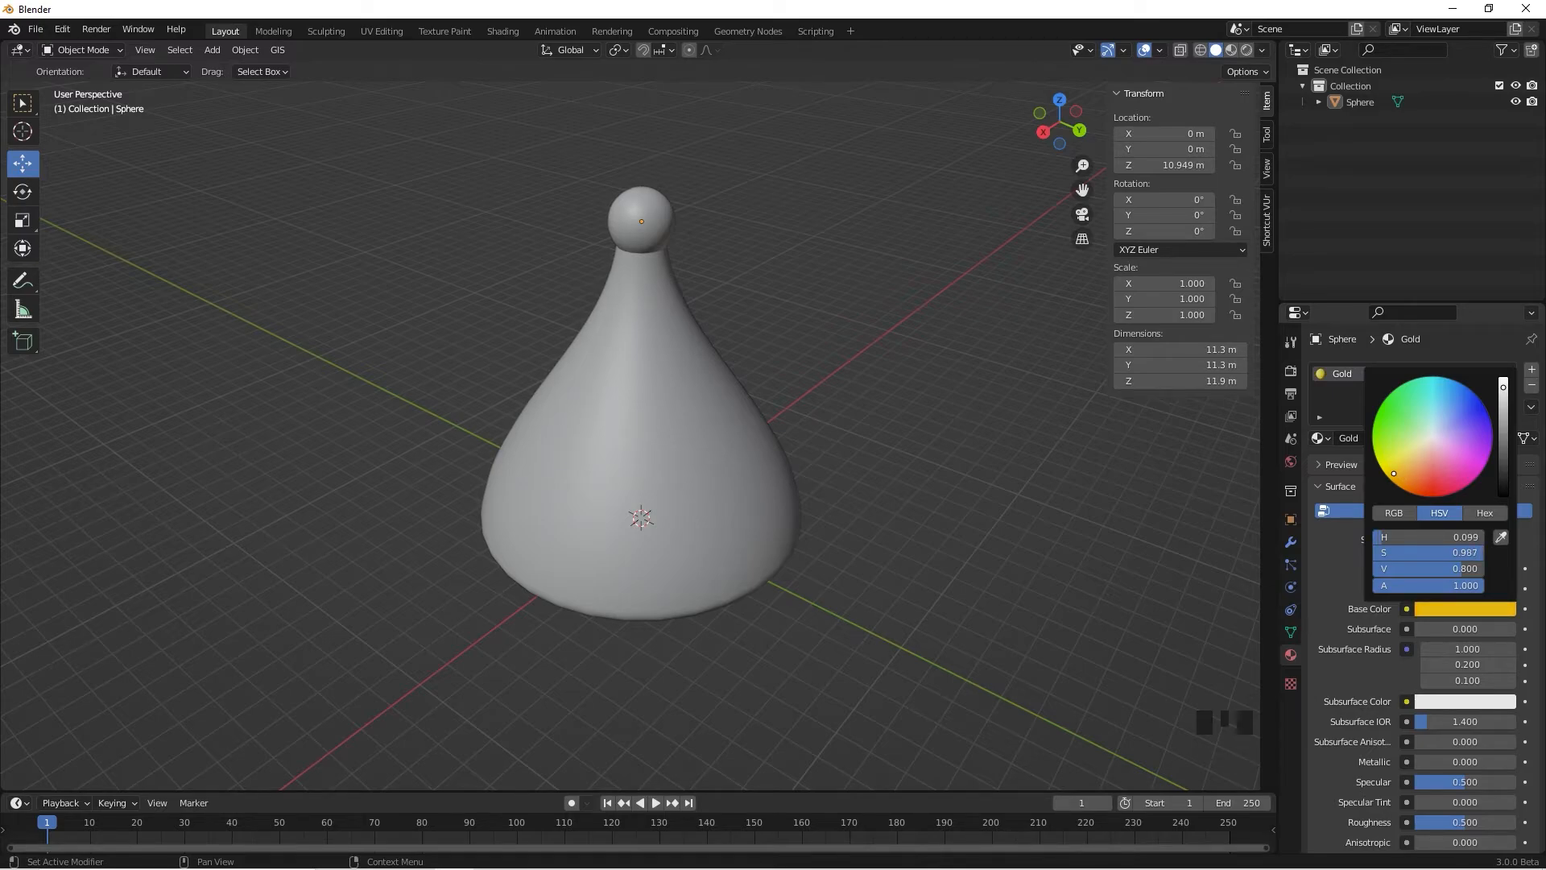
Set the Gold material's metallic value to 0.457 and its roughness to 0.303
{"action": "scroll", "coordinate": [1426, 612], "scroll_direction": "down", "scroll_amount": 5}
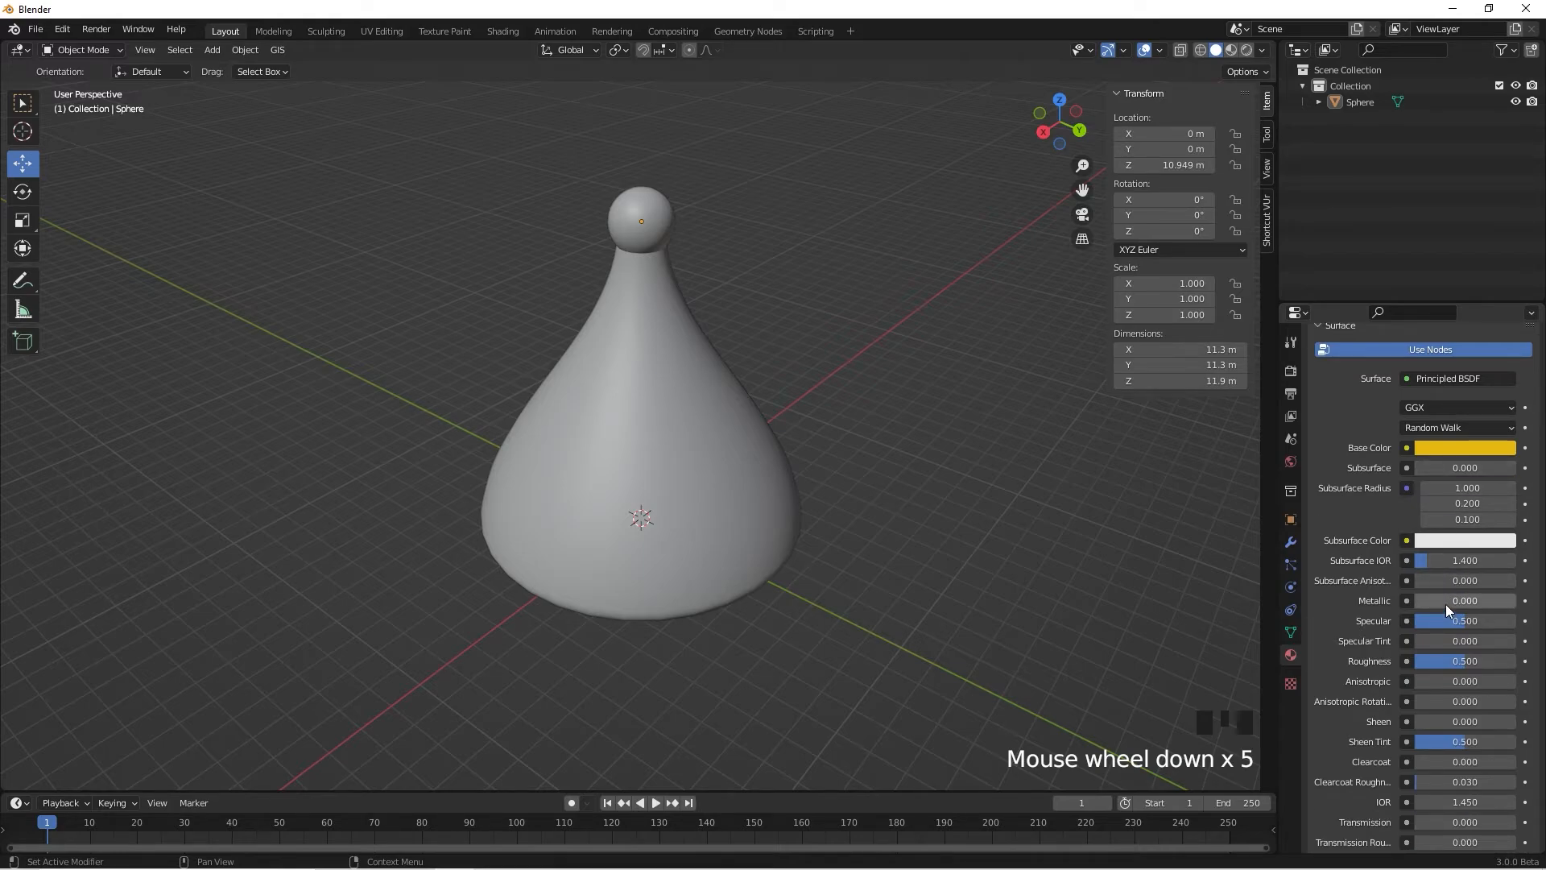
{"action": "left_click_drag", "start_coordinate": [1446, 604], "coordinate": [1488, 604]}
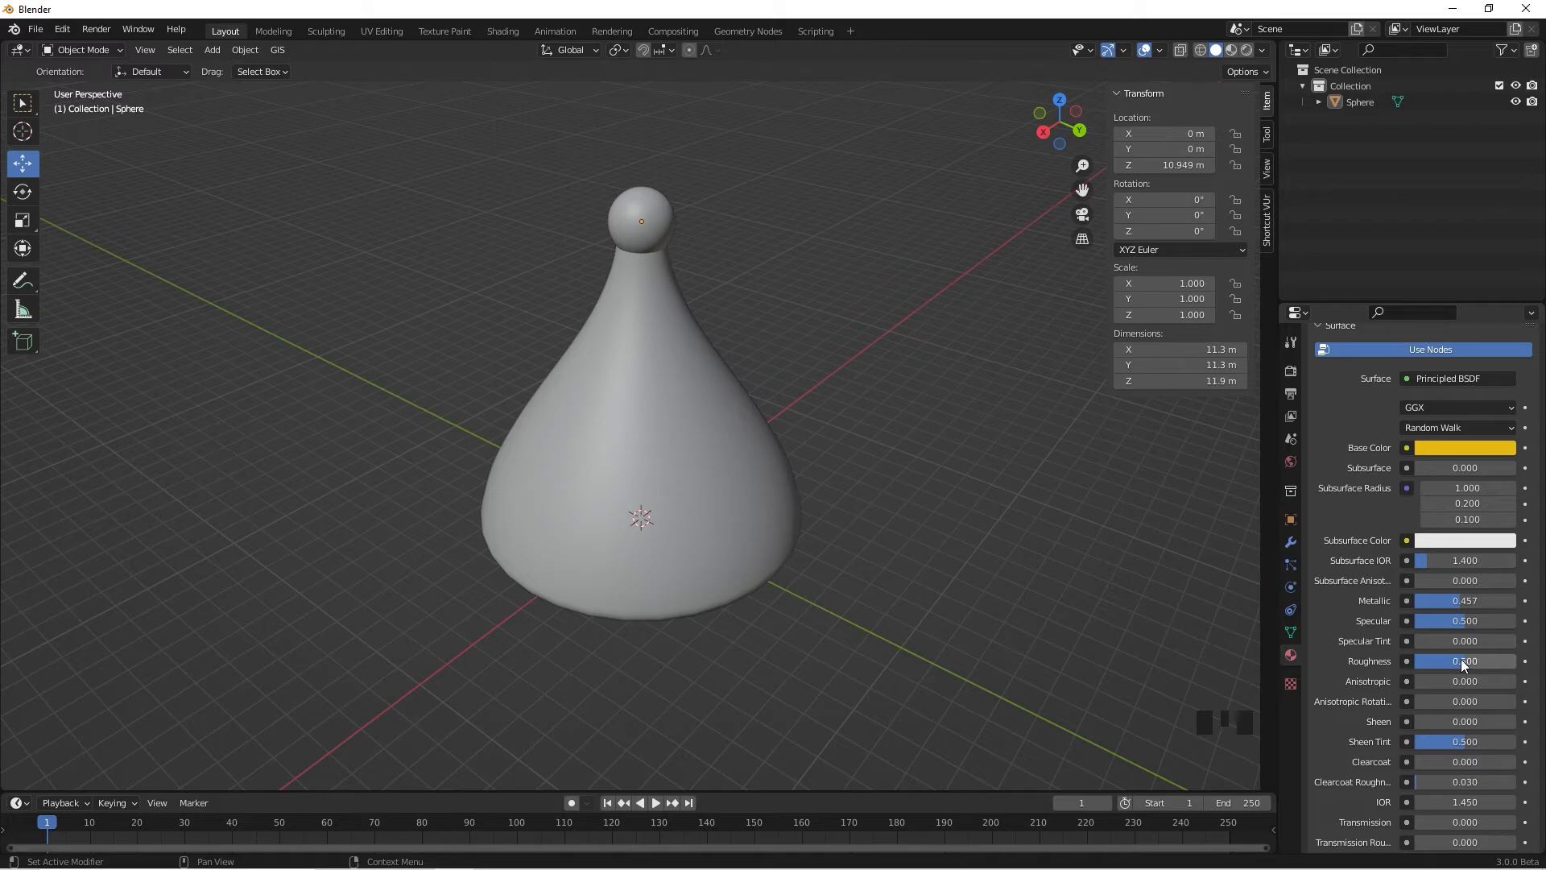
{"action": "left_click_drag", "start_coordinate": [1460, 659], "coordinate": [1446, 658]}
{"action": "scroll", "coordinate": [1447, 664], "scroll_direction": "up", "scroll_amount": 9}
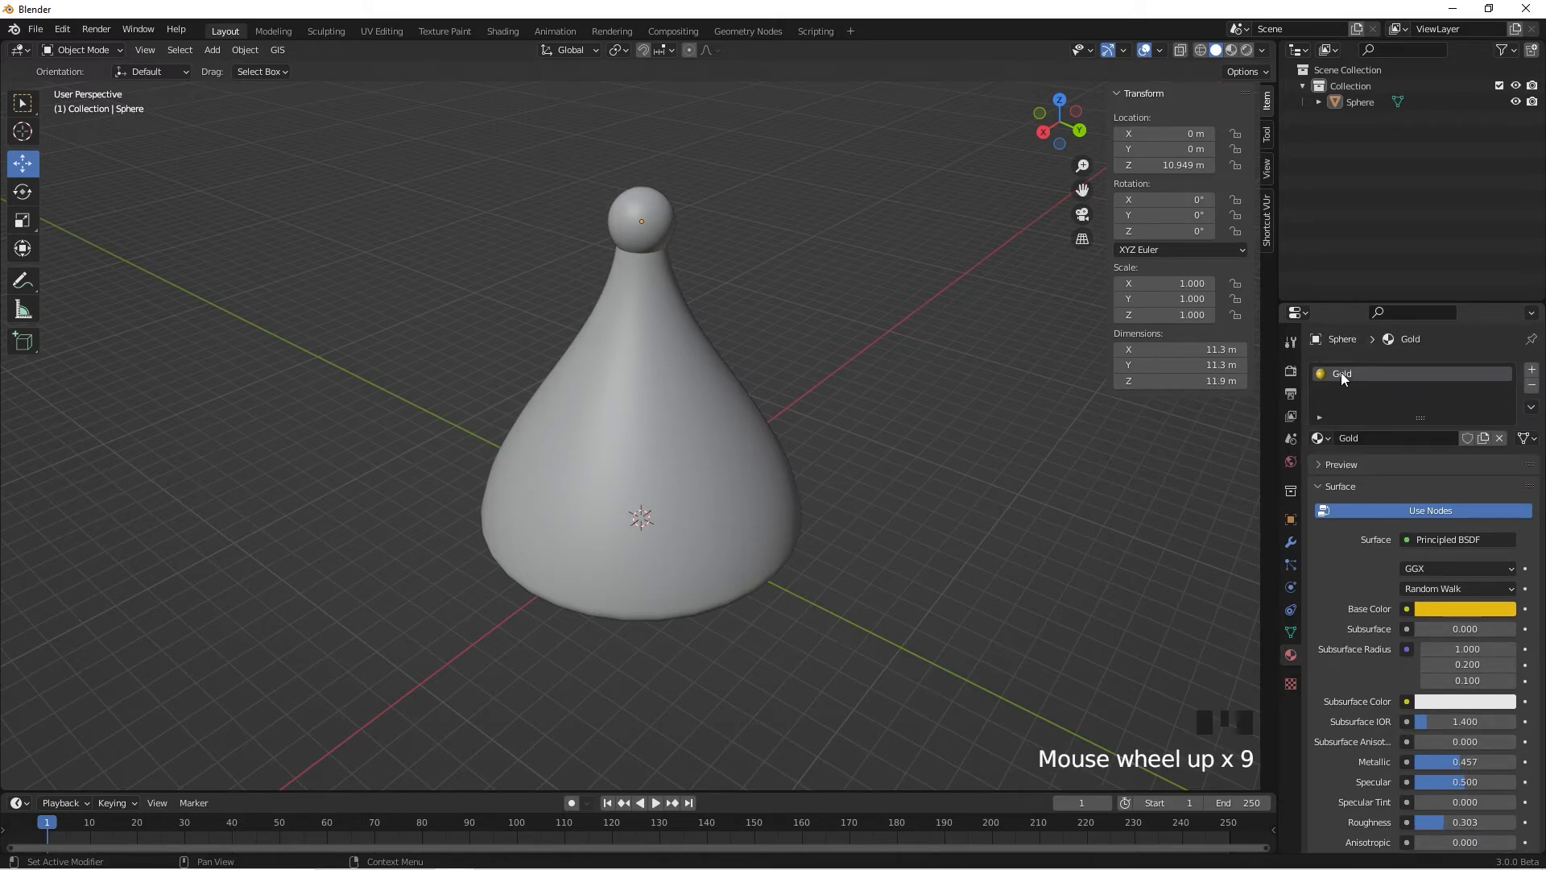
Apply the Gold material to the bell-shaped object and switch the viewport shading to Material Preview
{"action": "left_click_drag", "start_coordinate": [1321, 438], "coordinate": [1336, 449]}
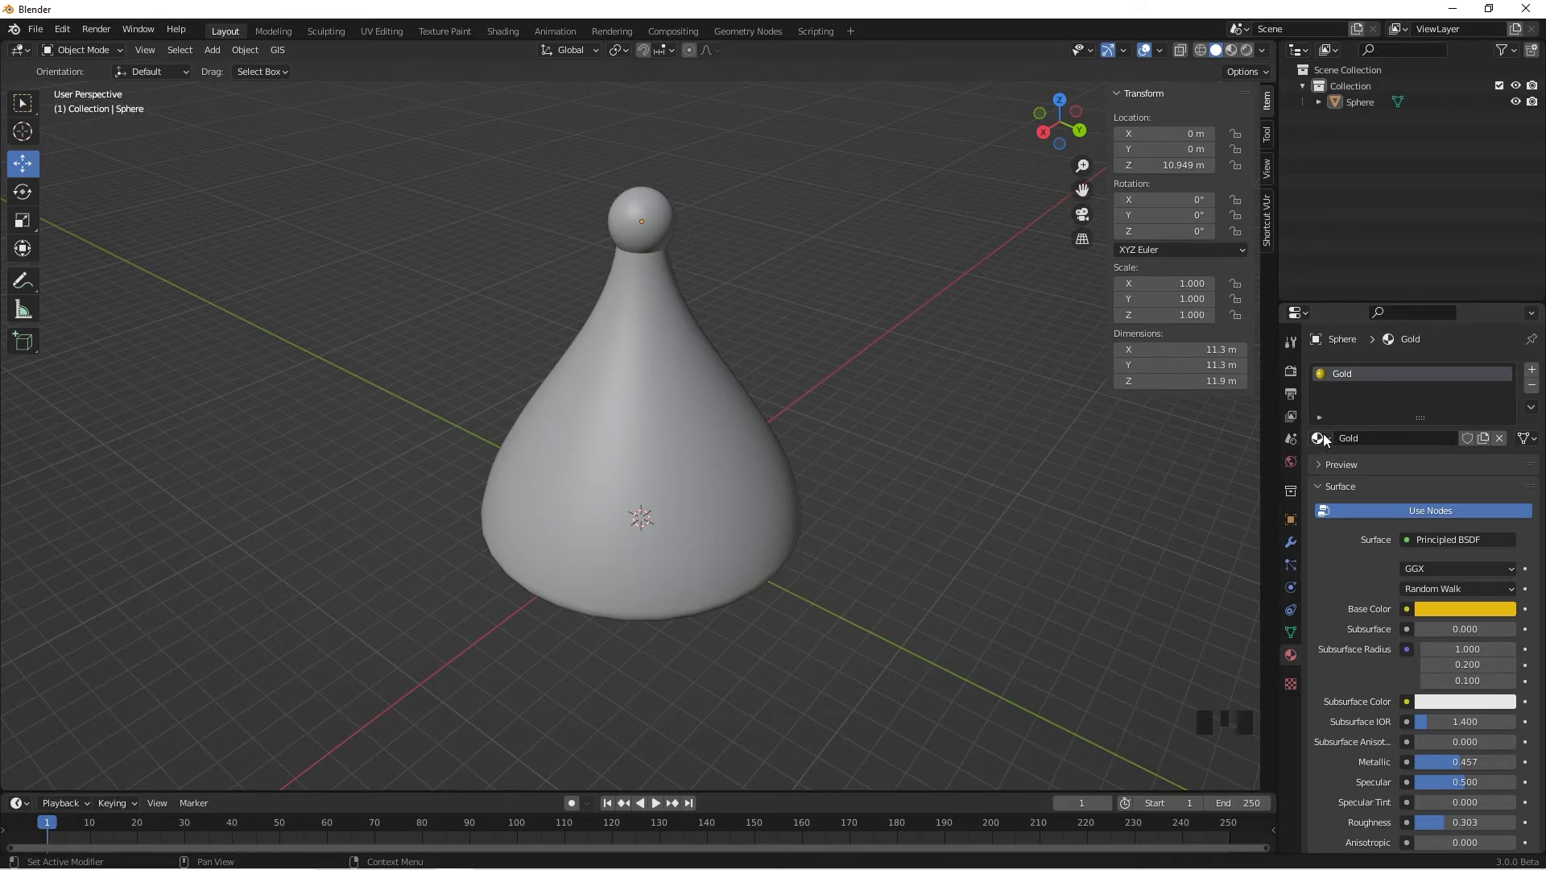
{"action": "left_click_drag", "start_coordinate": [1323, 440], "coordinate": [1115, 438]}
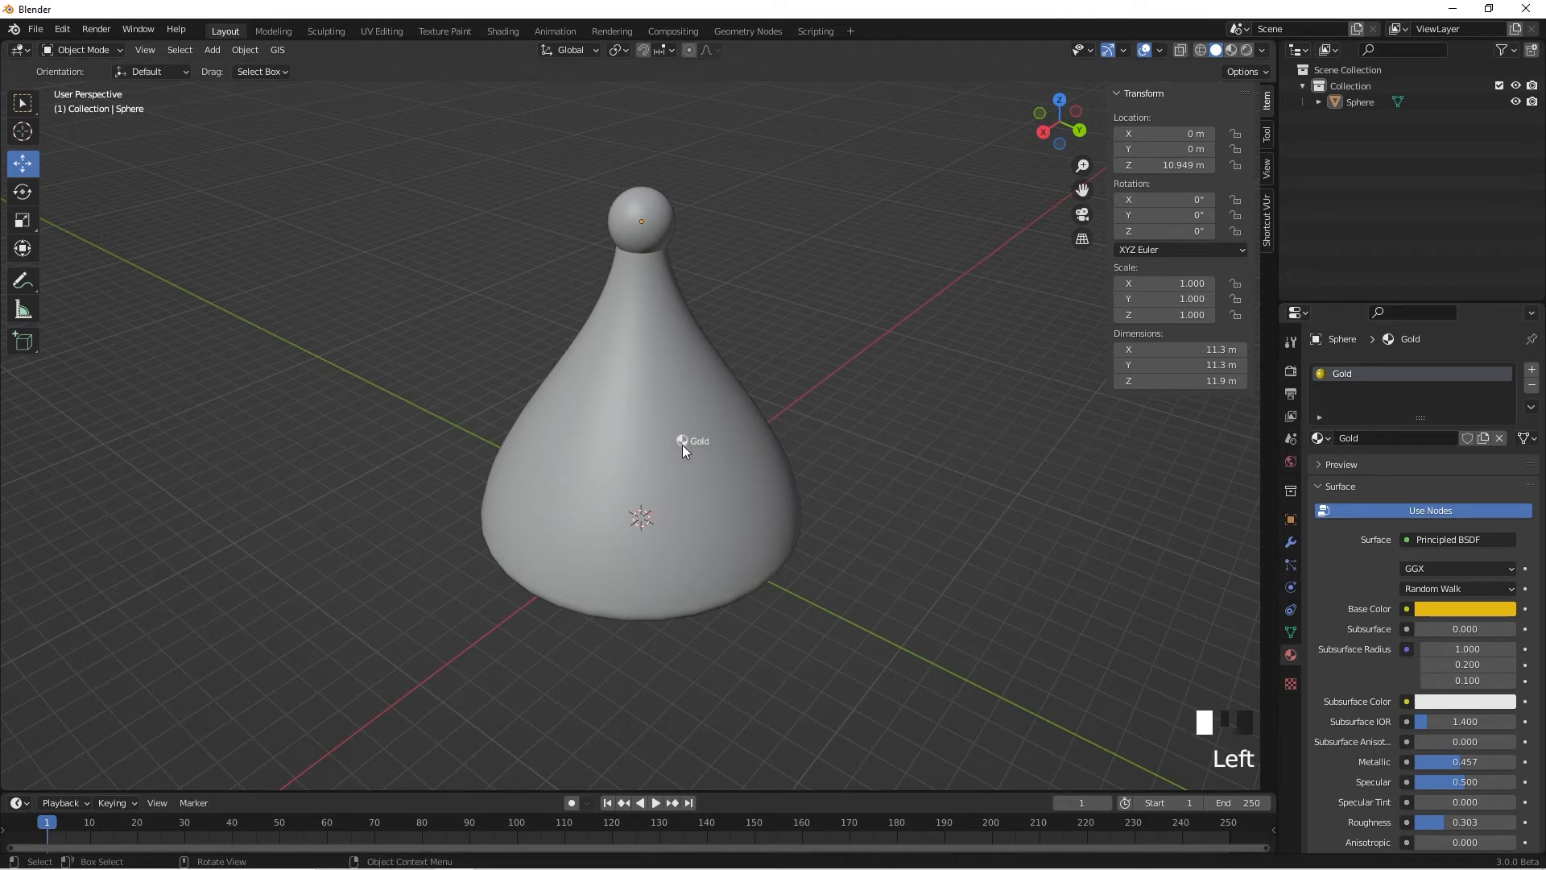
{"action": "left_click", "coordinate": [1232, 50]}
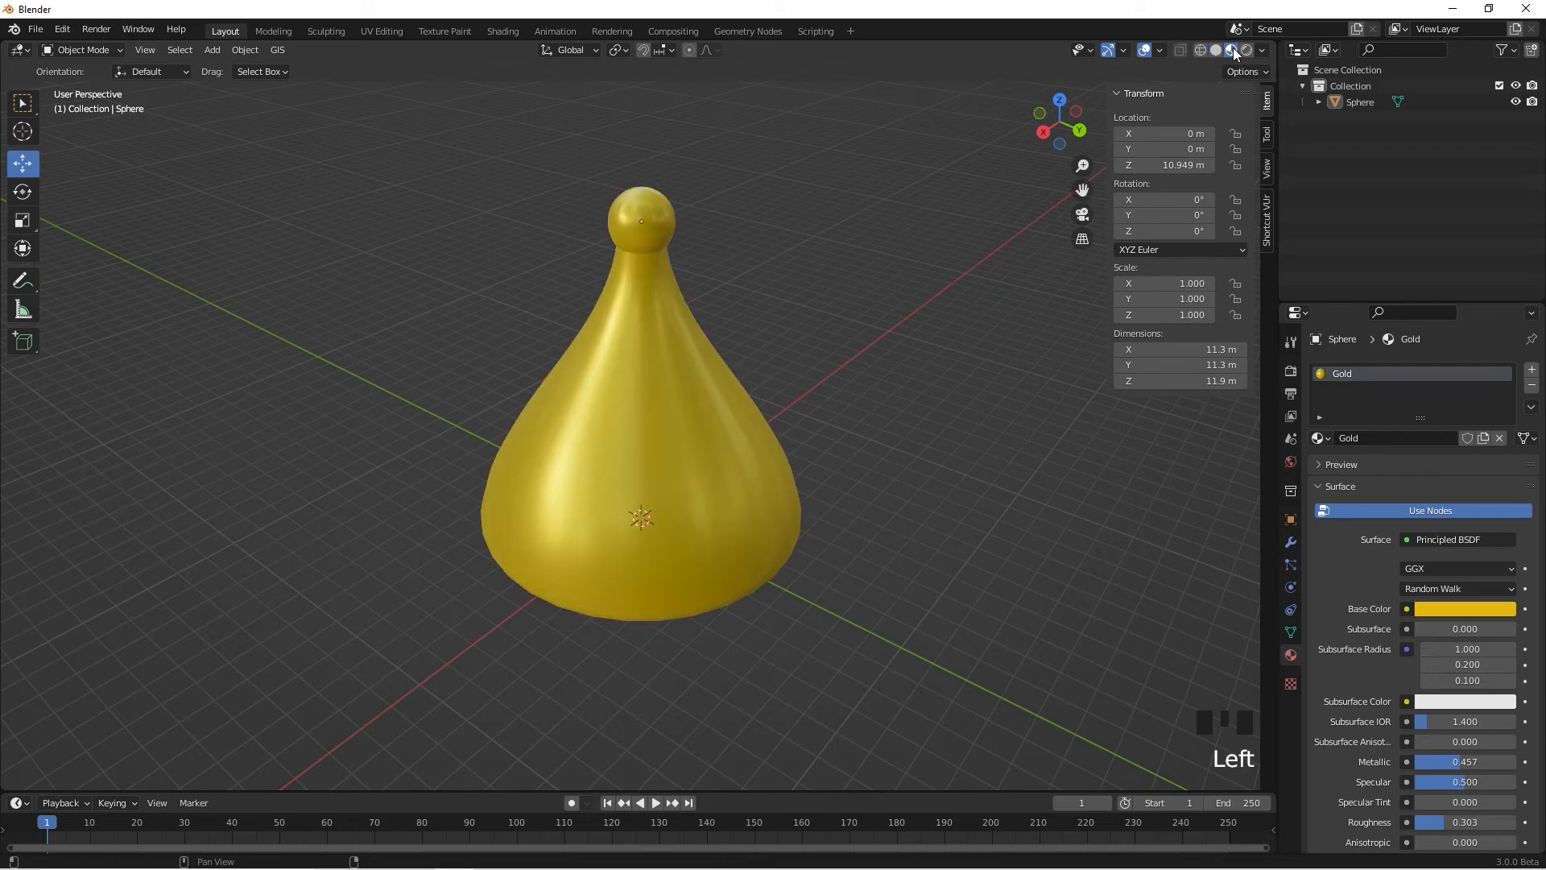
Make the Gold material shinier by setting metallic to 0.732 and roughness to 0.122
{"action": "middle_click_drag", "start_coordinate": [858, 438], "coordinate": [1066, 659]}
{"action": "scroll", "coordinate": [1017, 628], "scroll_direction": "down", "scroll_amount": 3}
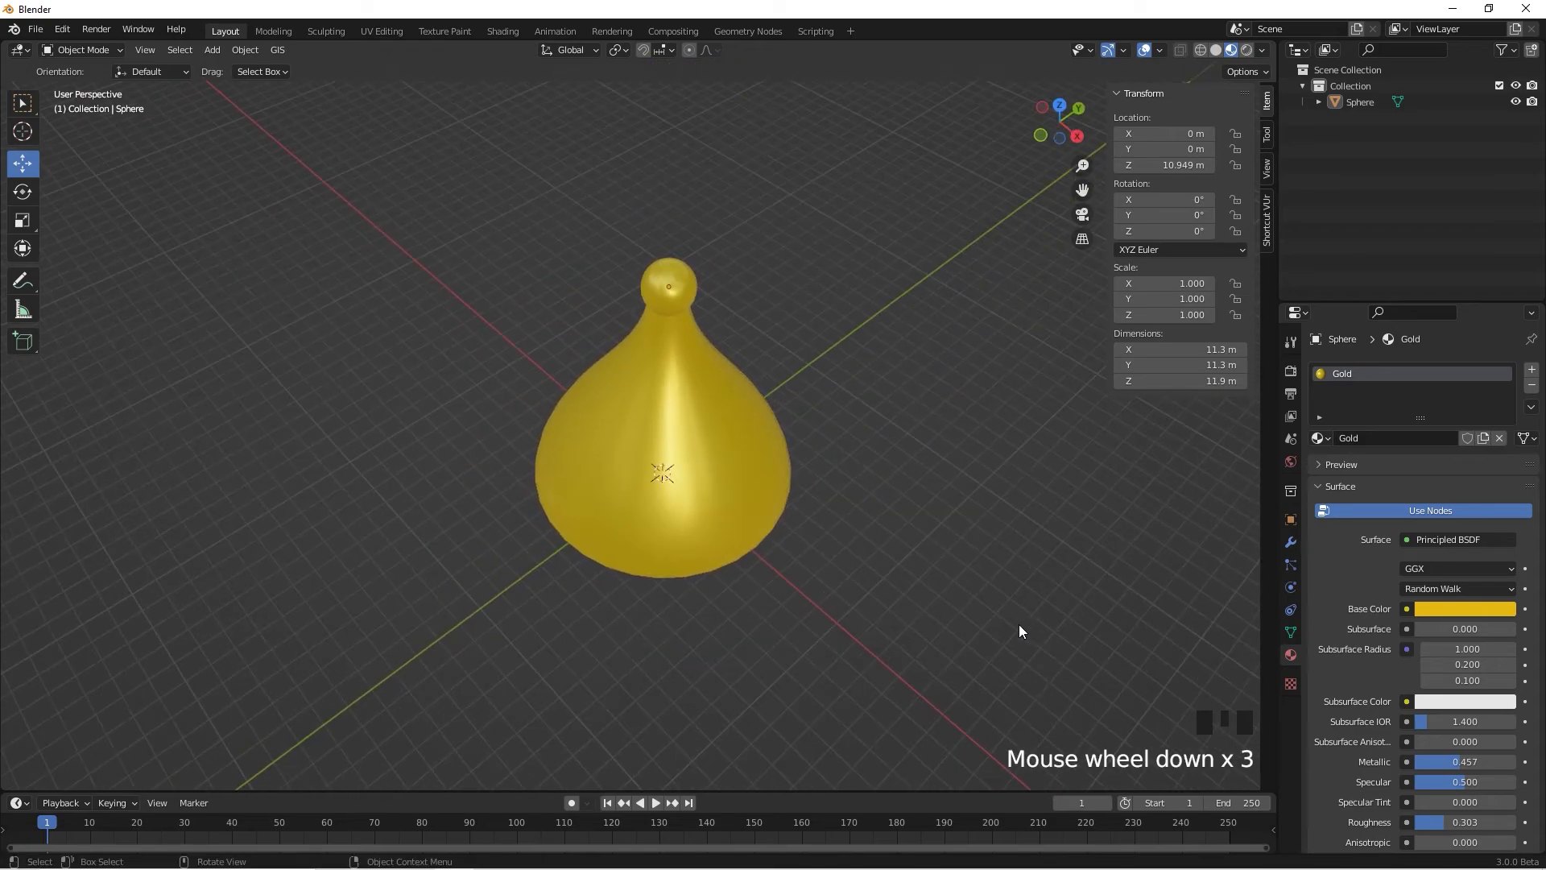
{"action": "scroll", "coordinate": [1056, 572], "scroll_direction": "up", "scroll_amount": 3}
{"action": "middle_click_drag", "start_coordinate": [1055, 573], "coordinate": [1021, 542]}
{"action": "scroll", "coordinate": [1053, 554], "scroll_direction": "down", "scroll_amount": 3}
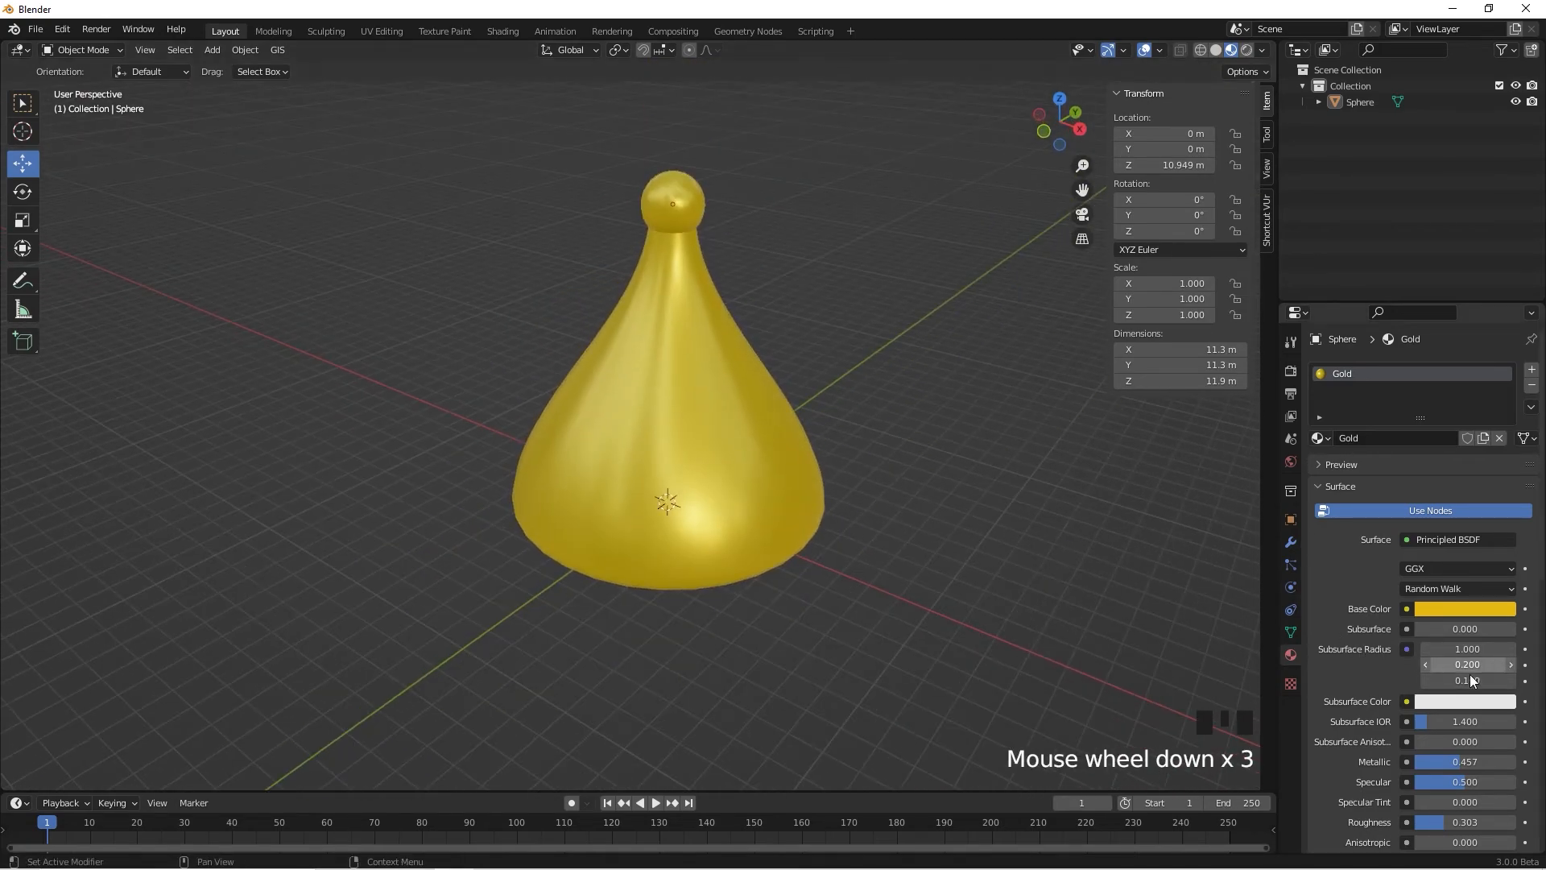
{"action": "scroll", "coordinate": [1473, 720], "scroll_direction": "down", "scroll_amount": 2}
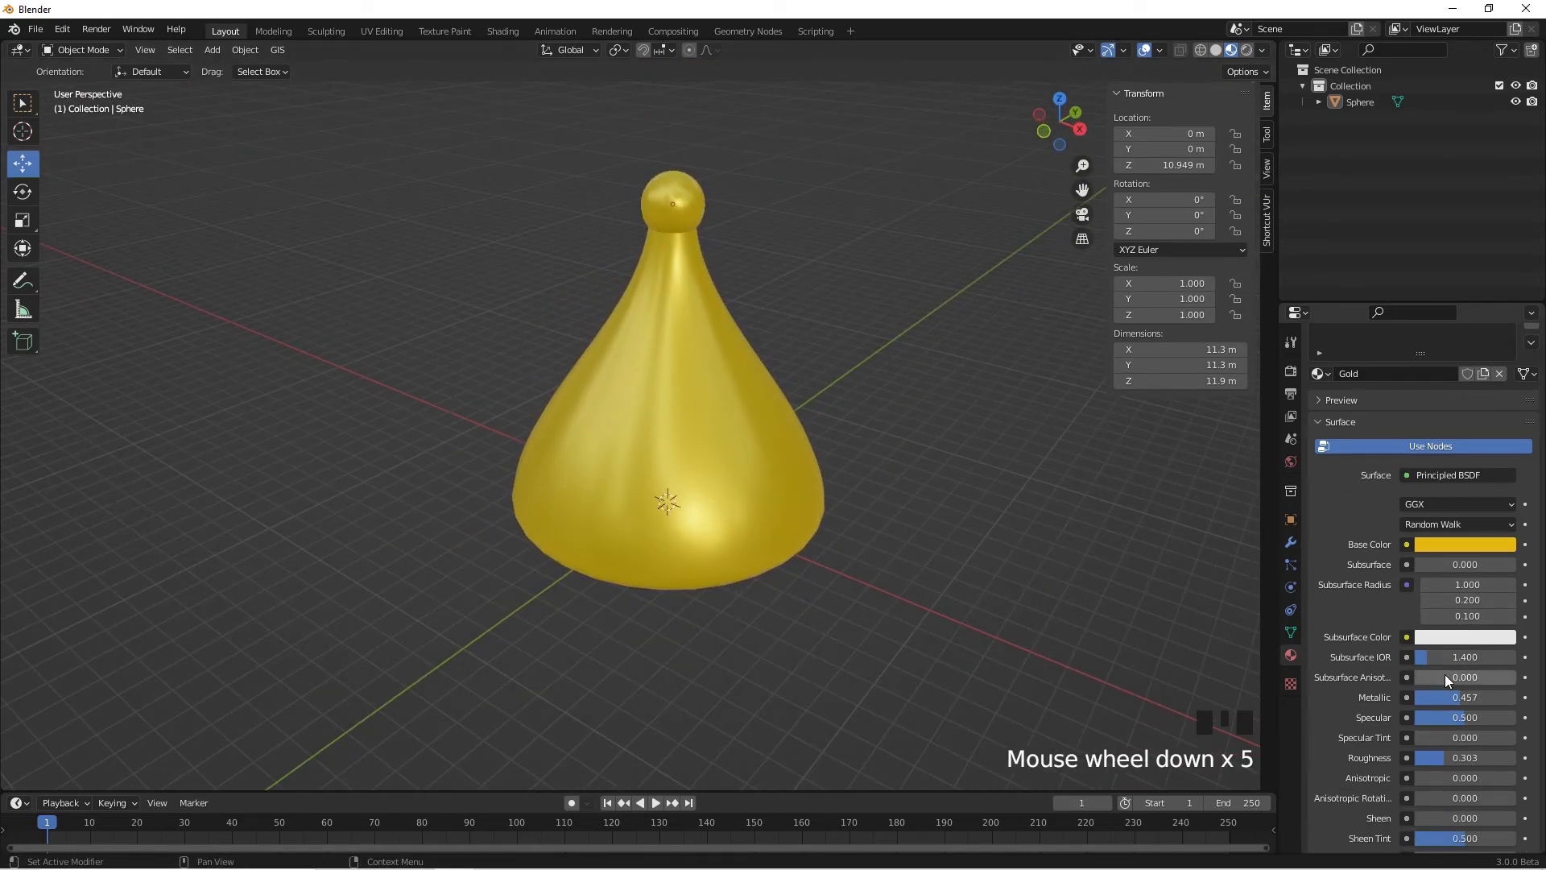
{"action": "left_click_drag", "start_coordinate": [1454, 697], "coordinate": [1481, 697]}
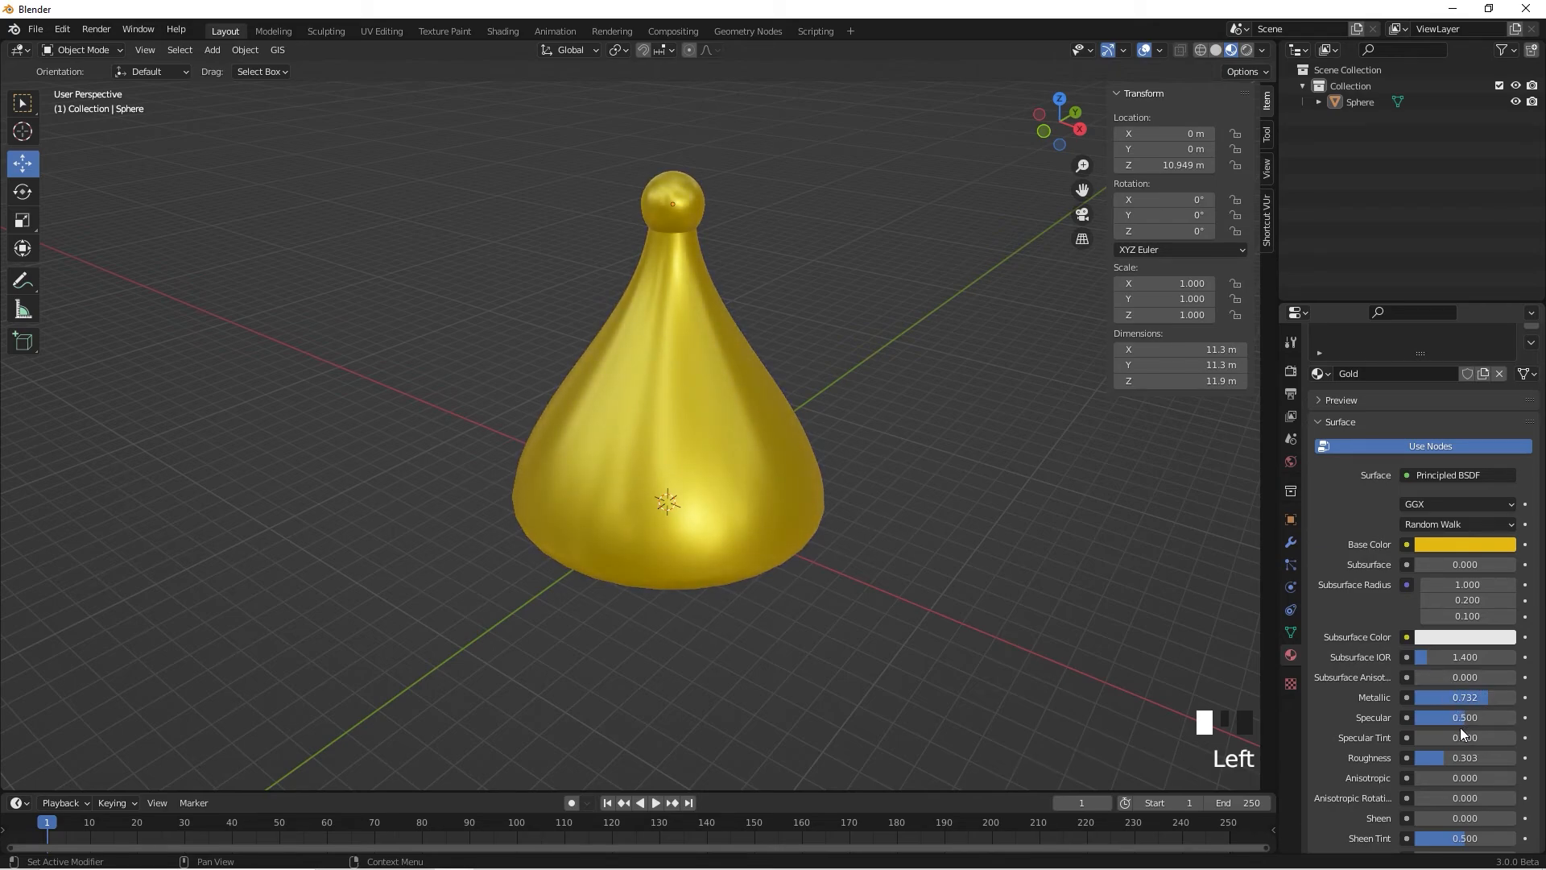
{"action": "left_click_drag", "start_coordinate": [1442, 757], "coordinate": [1429, 757]}
Examine the gold reflections on the ball-topped object up close and from several angles
{"action": "scroll", "coordinate": [781, 451], "scroll_direction": "up", "scroll_amount": 5}
{"action": "scroll", "coordinate": [750, 471], "scroll_direction": "down", "scroll_amount": 3}
{"action": "middle_click_drag", "start_coordinate": [750, 473], "coordinate": [554, 288]}
{"action": "scroll", "coordinate": [645, 486], "scroll_direction": "down", "scroll_amount": 2}
{"action": "scroll", "coordinate": [700, 542], "scroll_direction": "up", "scroll_amount": 2}
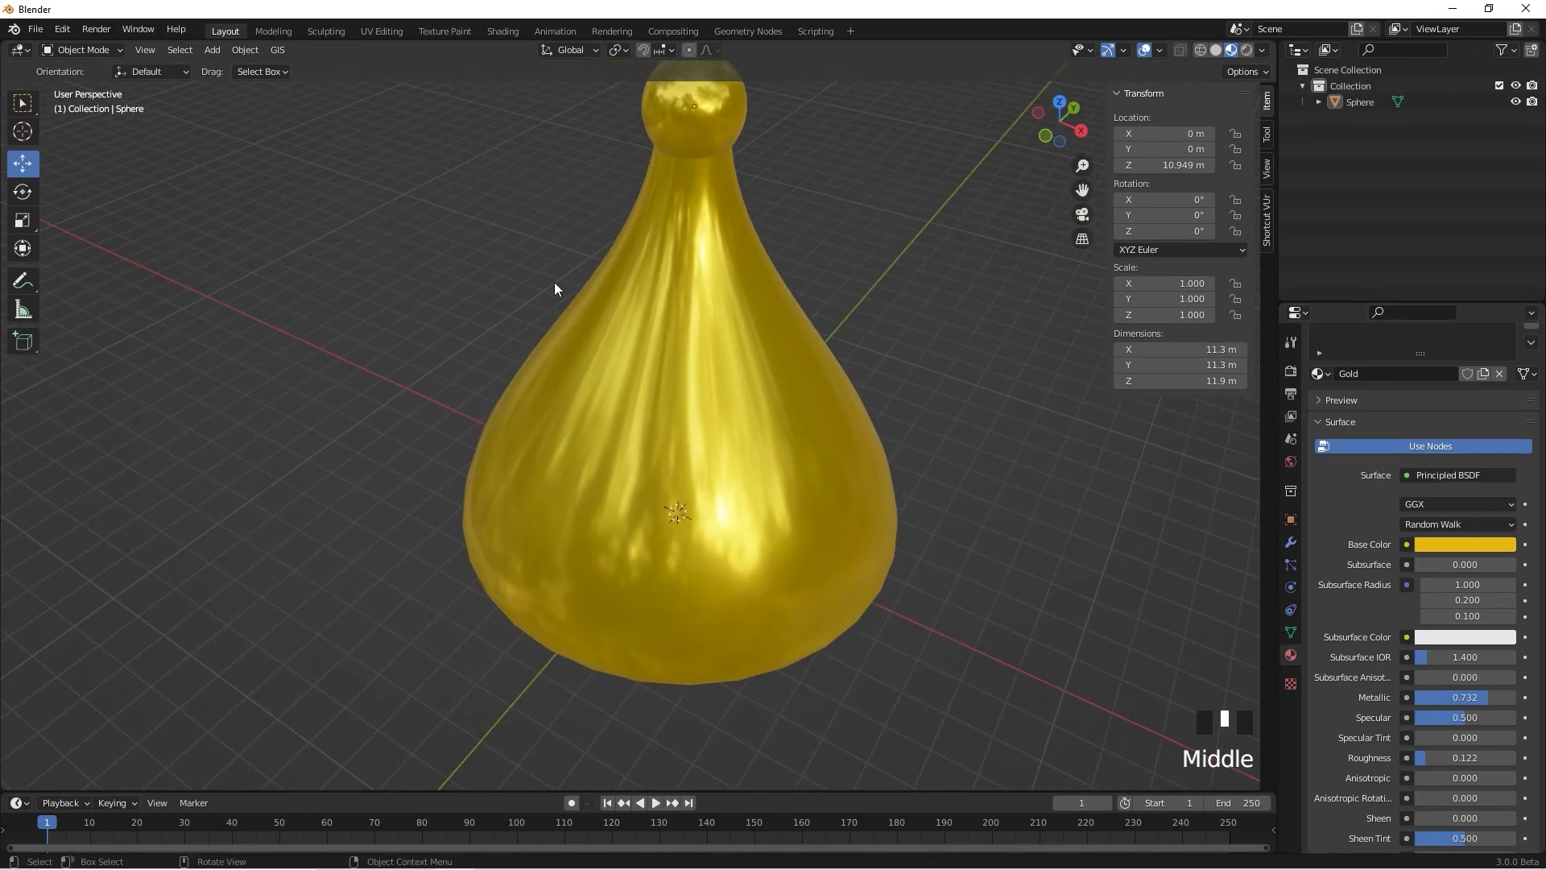
{"action": "scroll", "coordinate": [695, 415], "scroll_direction": "down", "scroll_amount": 1}
{"action": "middle_click_drag", "start_coordinate": [722, 514], "coordinate": [660, 437]}
{"action": "scroll", "coordinate": [693, 476], "scroll_direction": "down", "scroll_amount": 1}
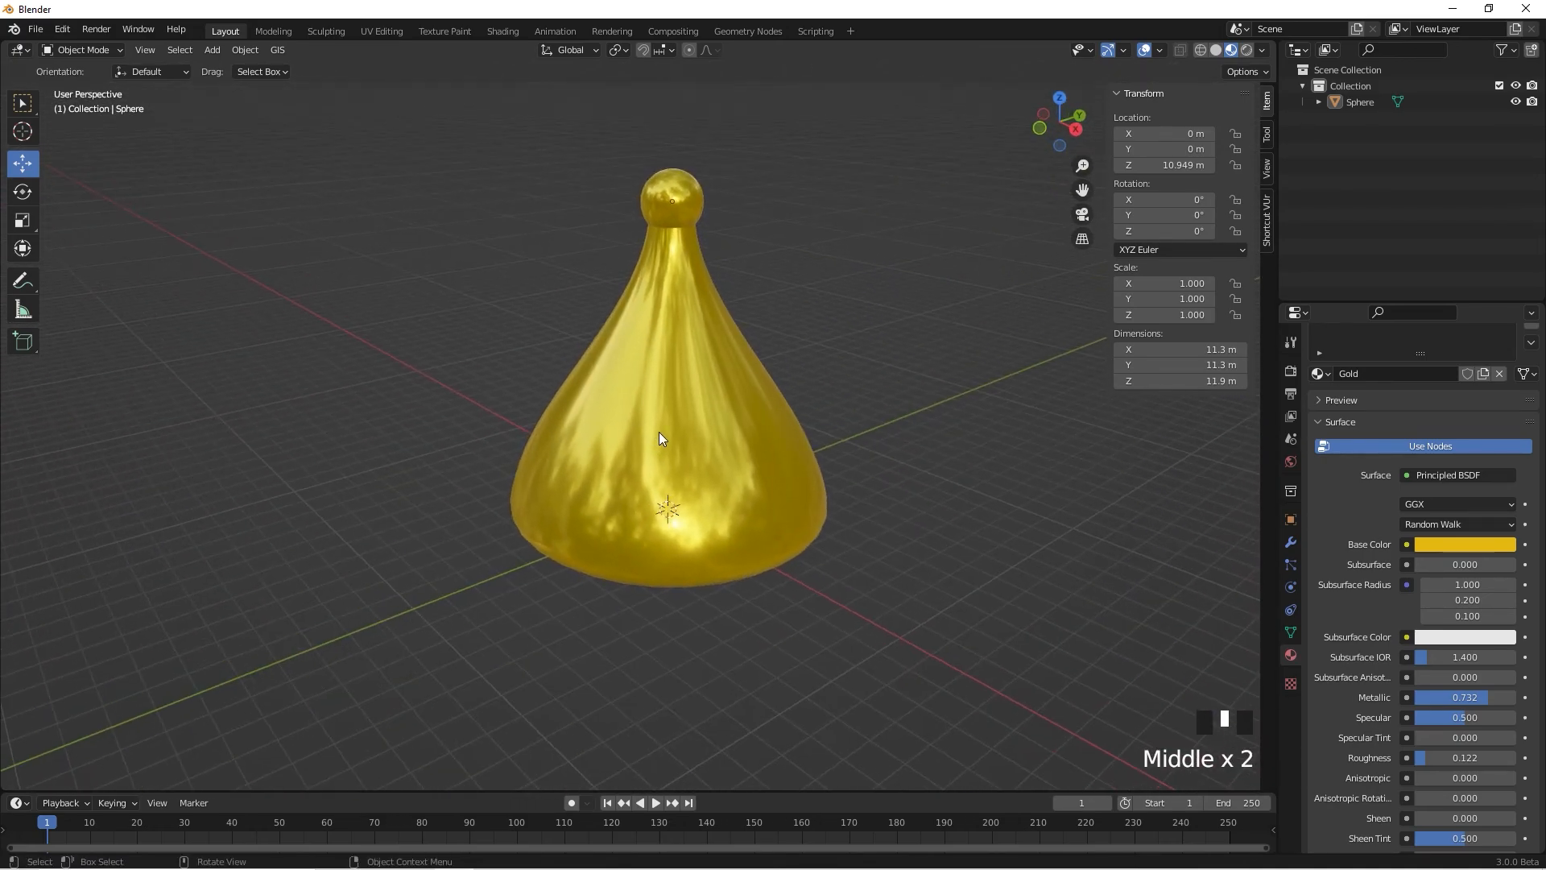
{"action": "scroll", "coordinate": [669, 402], "scroll_direction": "up", "scroll_amount": 3}
{"action": "scroll", "coordinate": [713, 379], "scroll_direction": "down", "scroll_amount": 3}
{"action": "mouse_move", "coordinate": [713, 379]}
{"action": "middle_mouse_down"}
{"action": "mouse_move", "coordinate": [574, 272]}
{"action": "mouse_move", "coordinate": [685, 437]}
{"action": "mouse_move", "coordinate": [738, 372]}
{"action": "middle_mouse_up"}
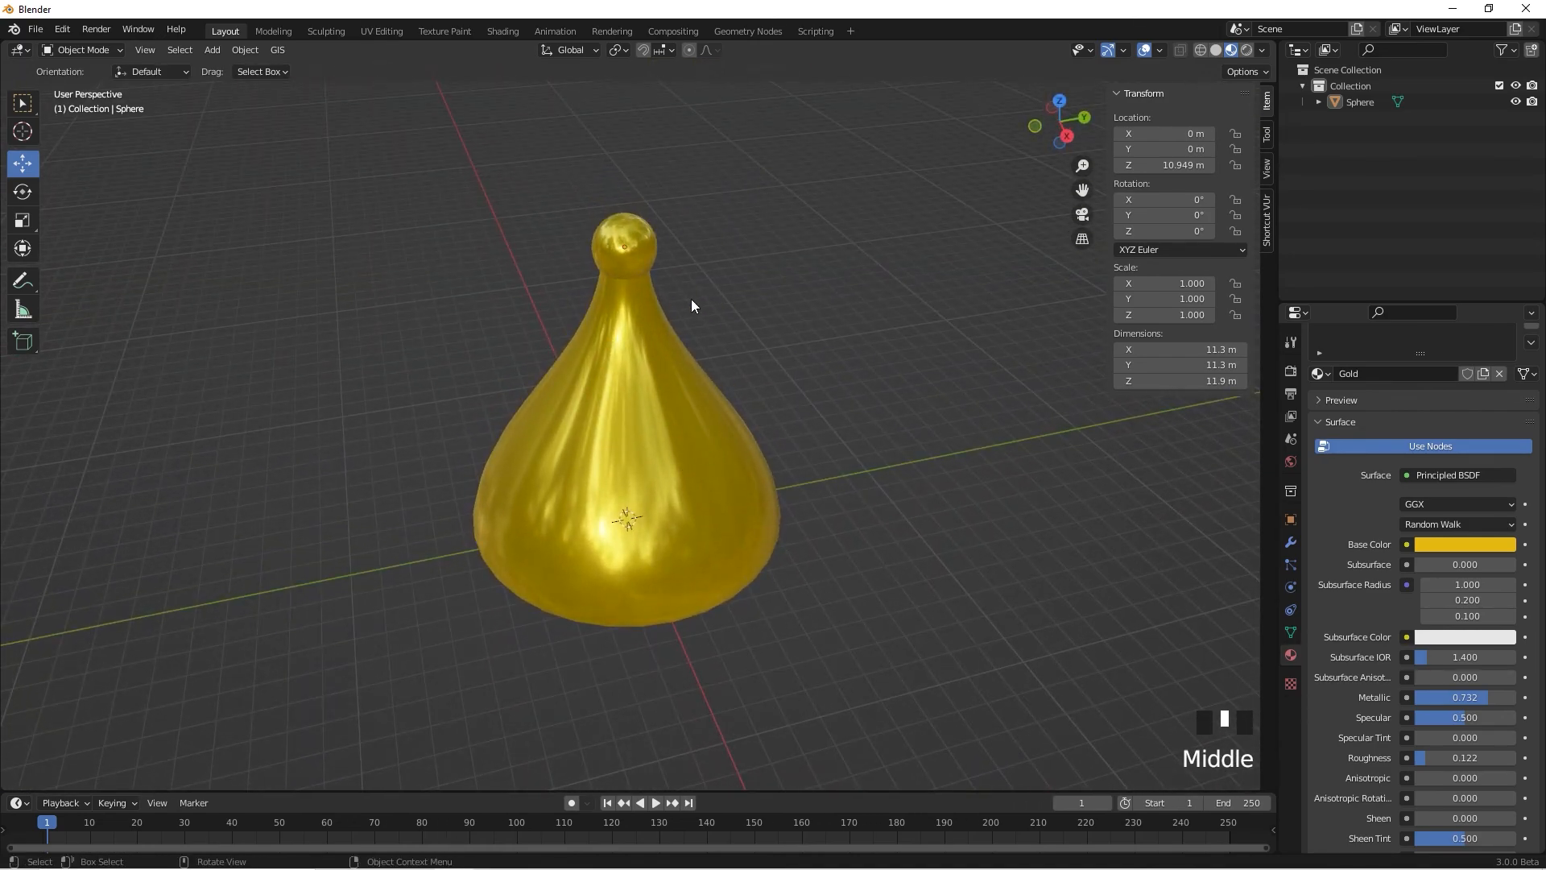
{"action": "middle_click_drag", "start_coordinate": [887, 341], "coordinate": [865, 344]}
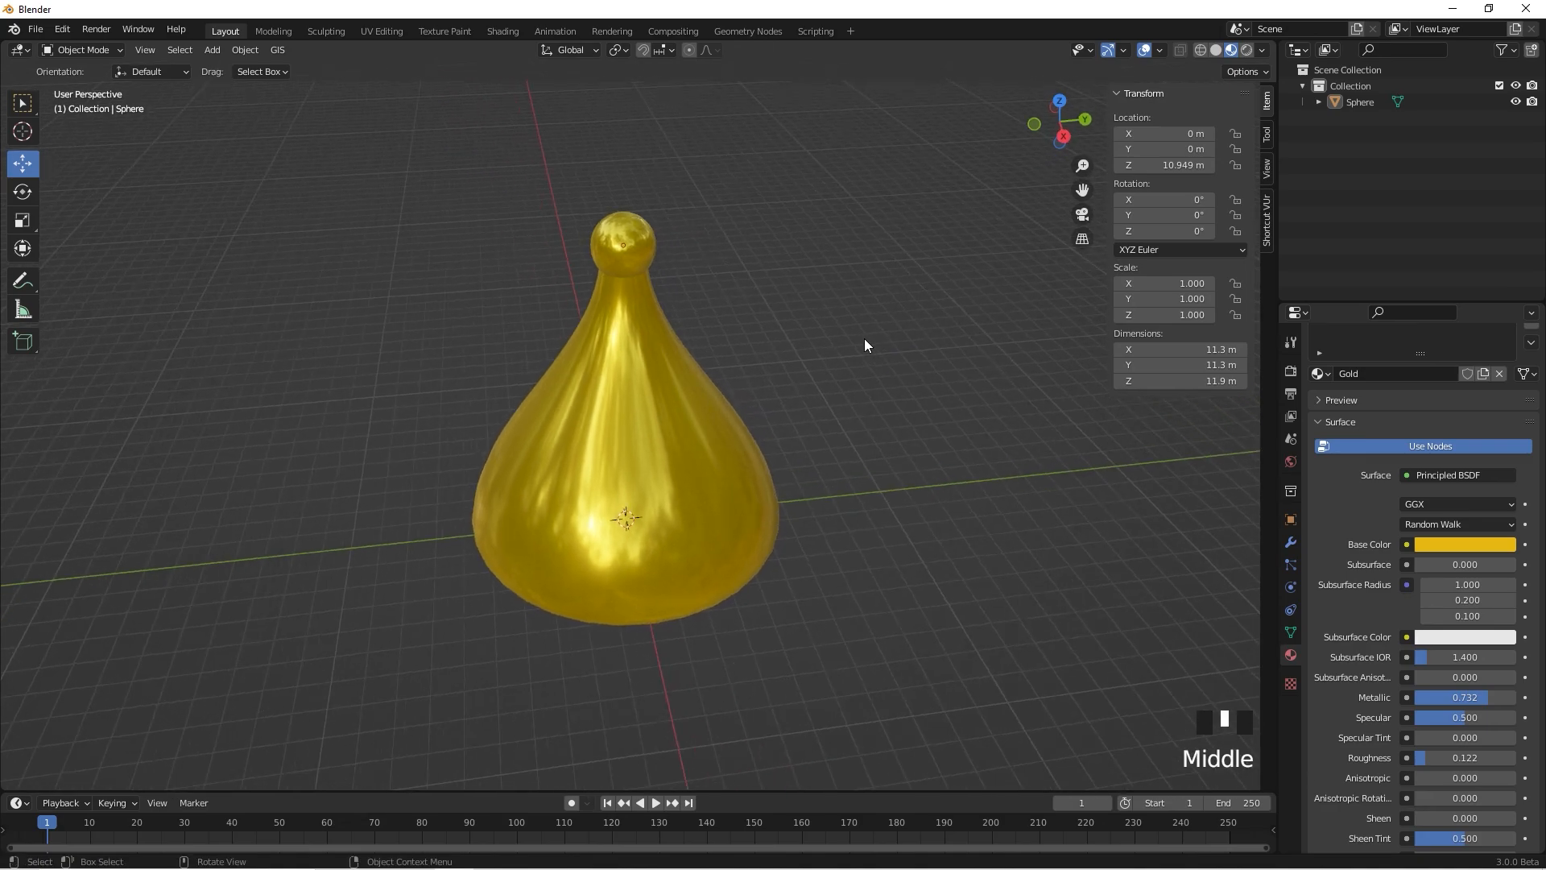